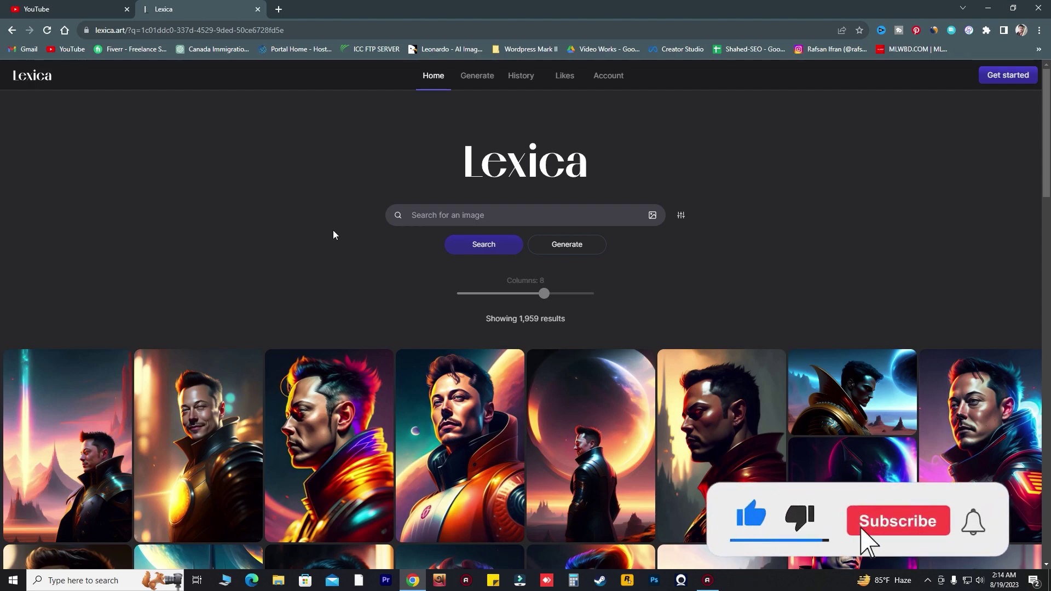
- Zoom the Elon Musk results page in to 125% to see the images larger
scroll(336, 241, down, 8)
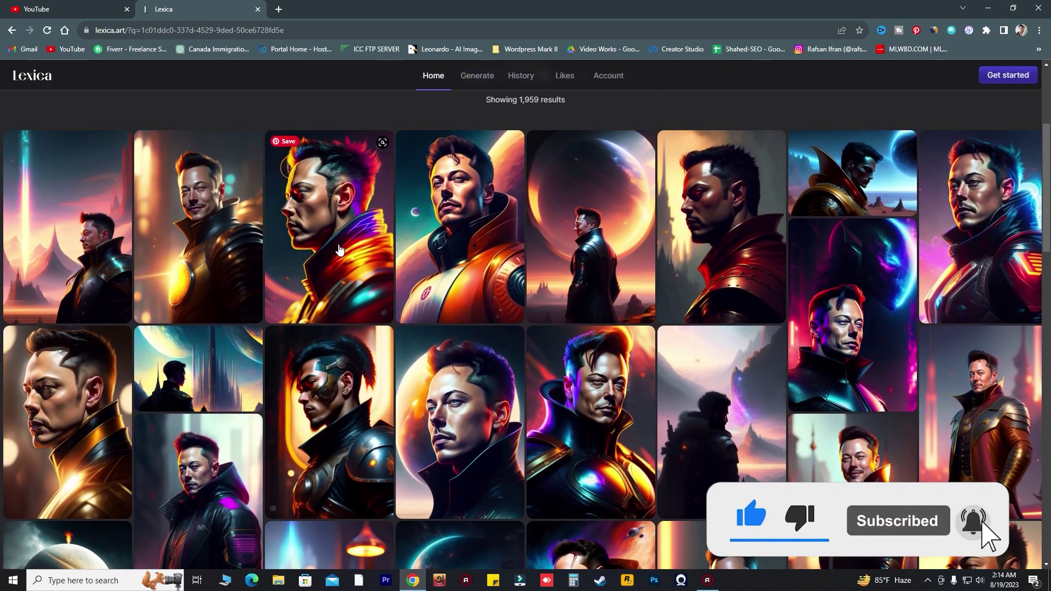
scroll(338, 244, down, 6)
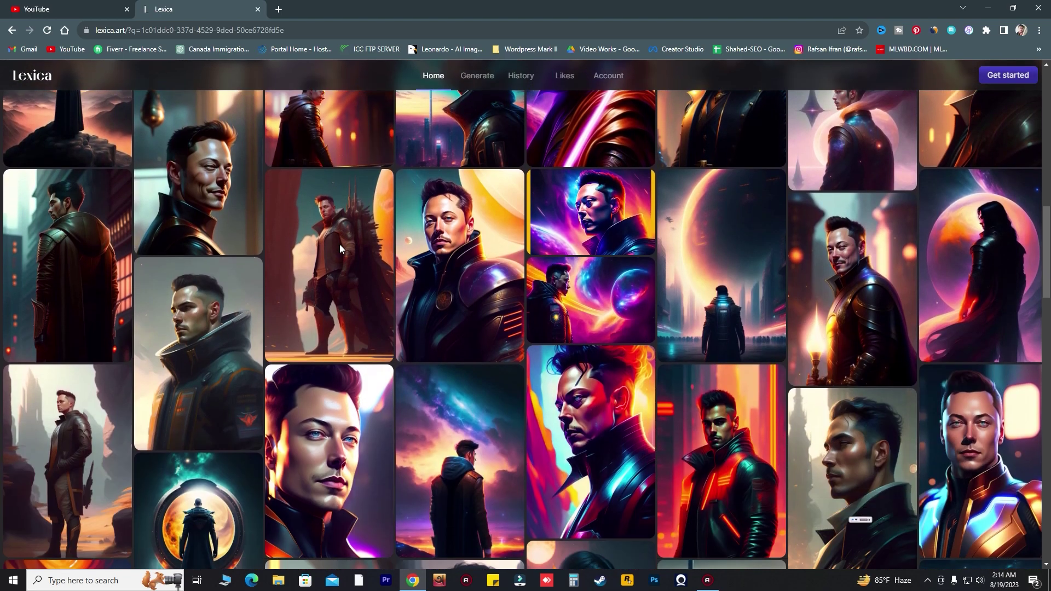
scroll(340, 249, down, 2)
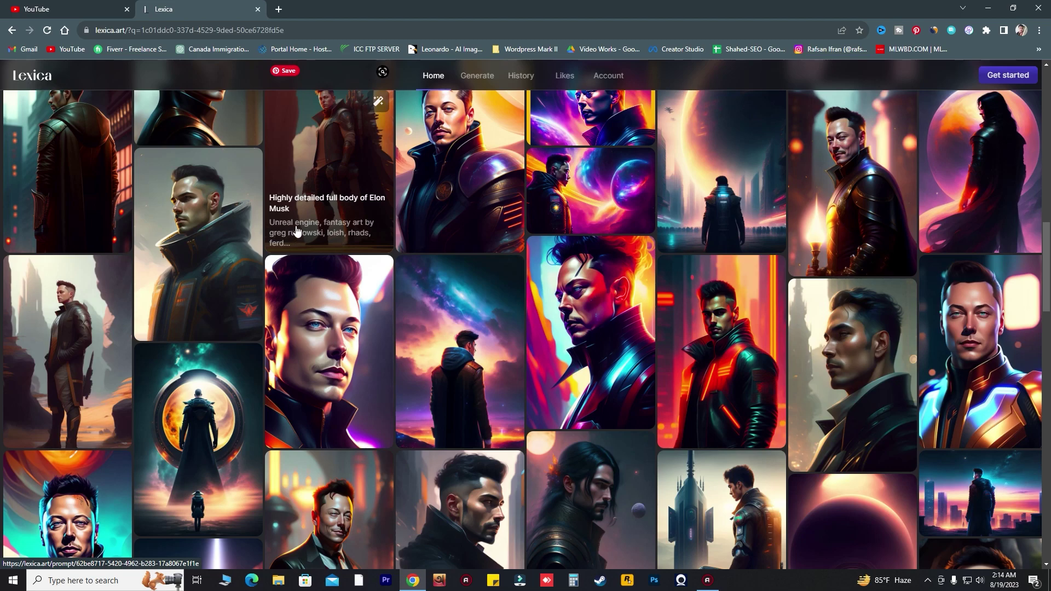
scroll(351, 279, up, 15)
key(ctrl+plus)
key(ctrl+plus)
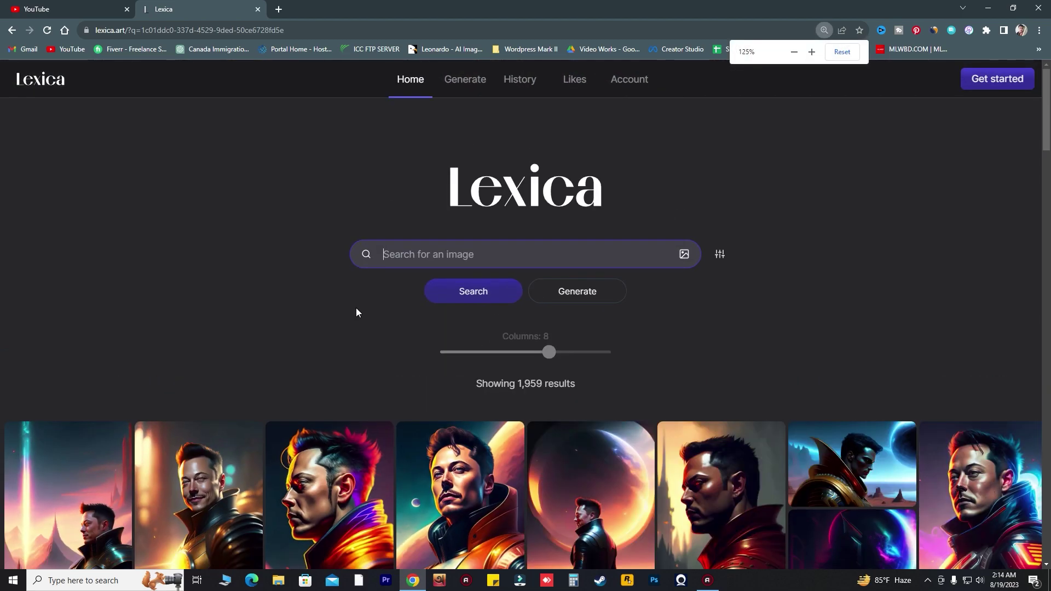
- Browse the enlarged grid and open the 'Elon musk staring at the camera smirking and laughing' image
scroll(356, 310, down, 3)
scroll(444, 343, down, 4)
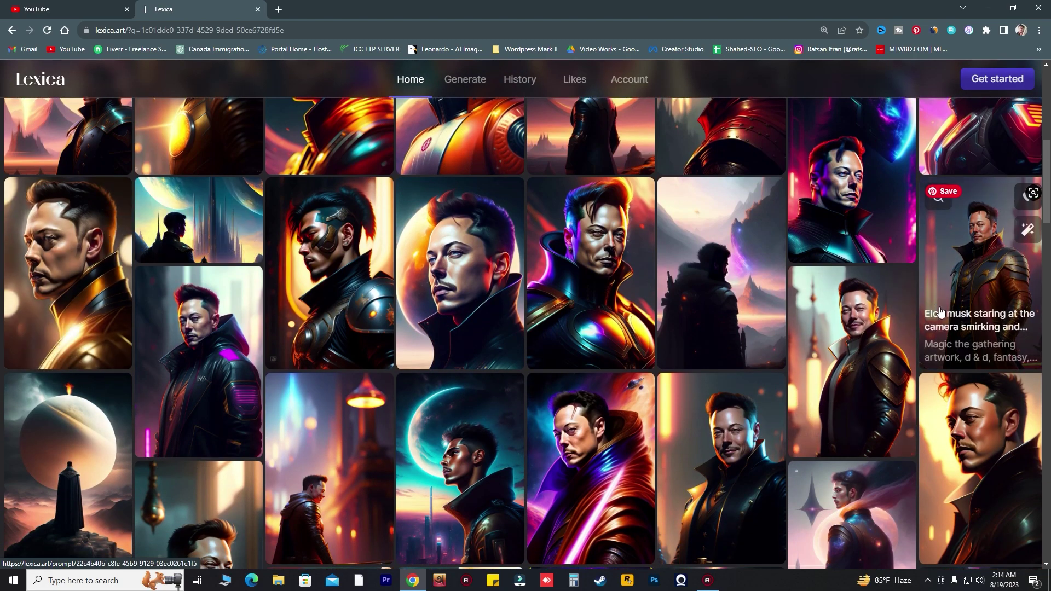
scroll(940, 315, down, 1)
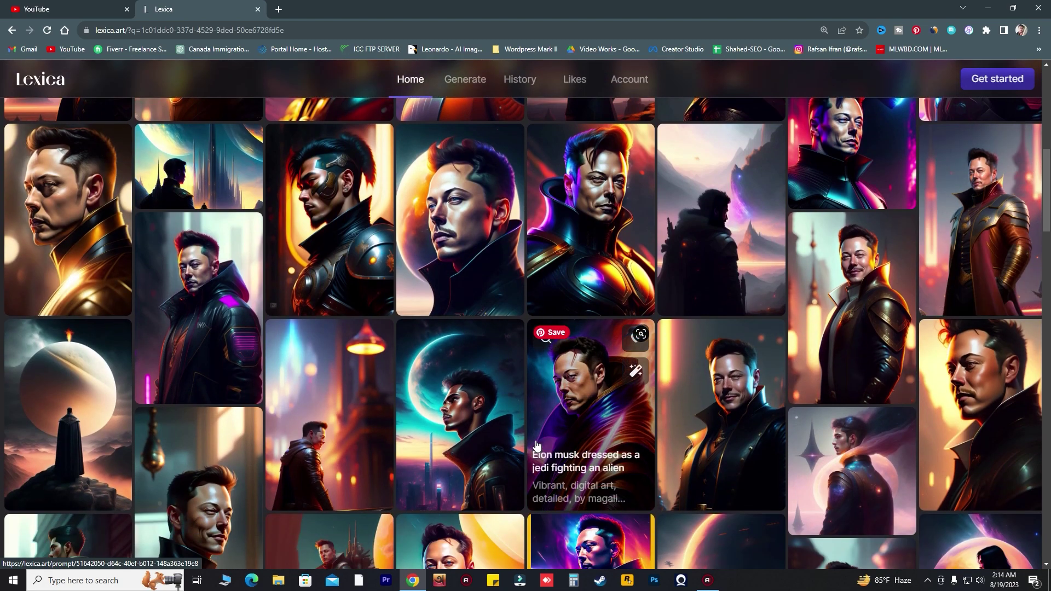
scroll(538, 442, down, 3)
scroll(537, 441, down, 4)
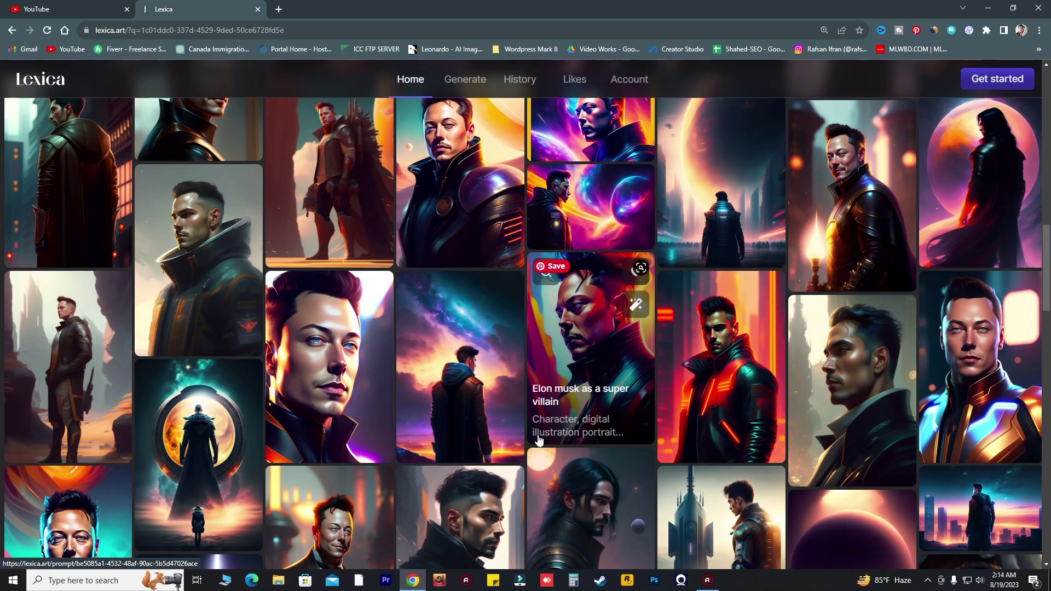
scroll(354, 383, down, 3)
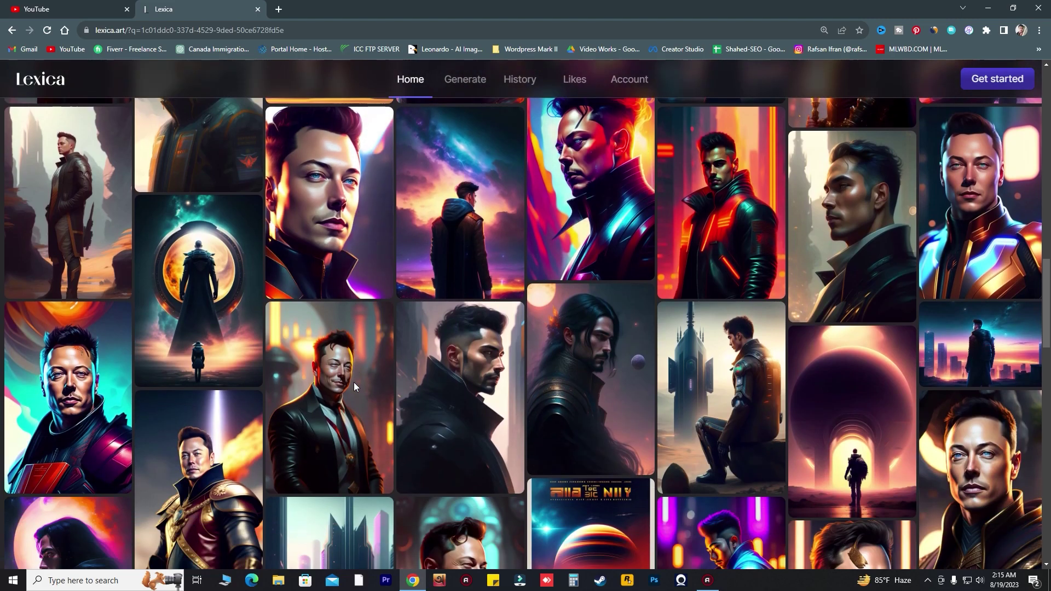
scroll(517, 323, down, 3)
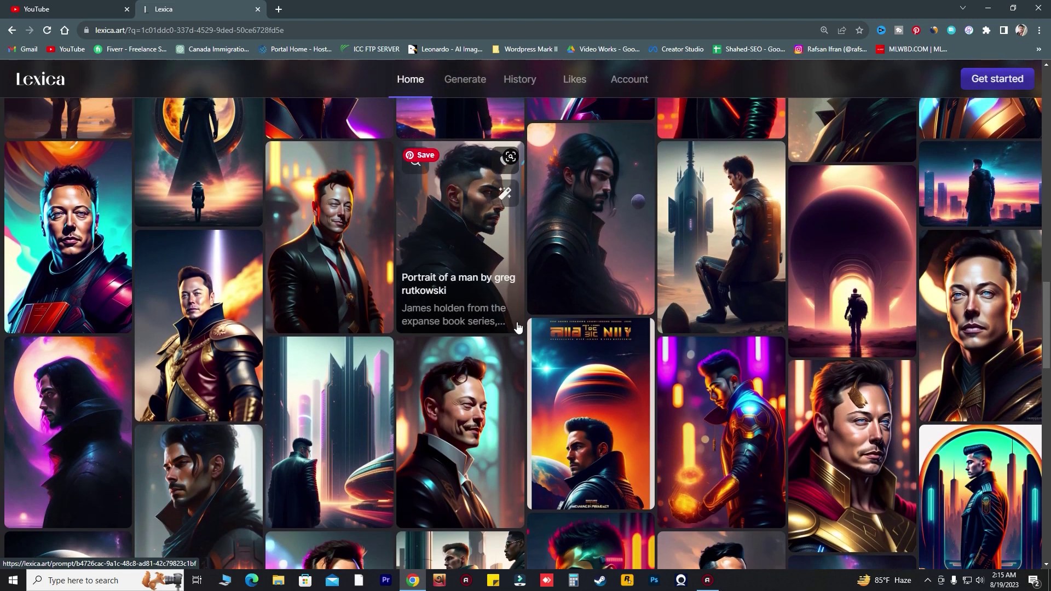
scroll(517, 327, up, 7)
scroll(517, 323, up, 10)
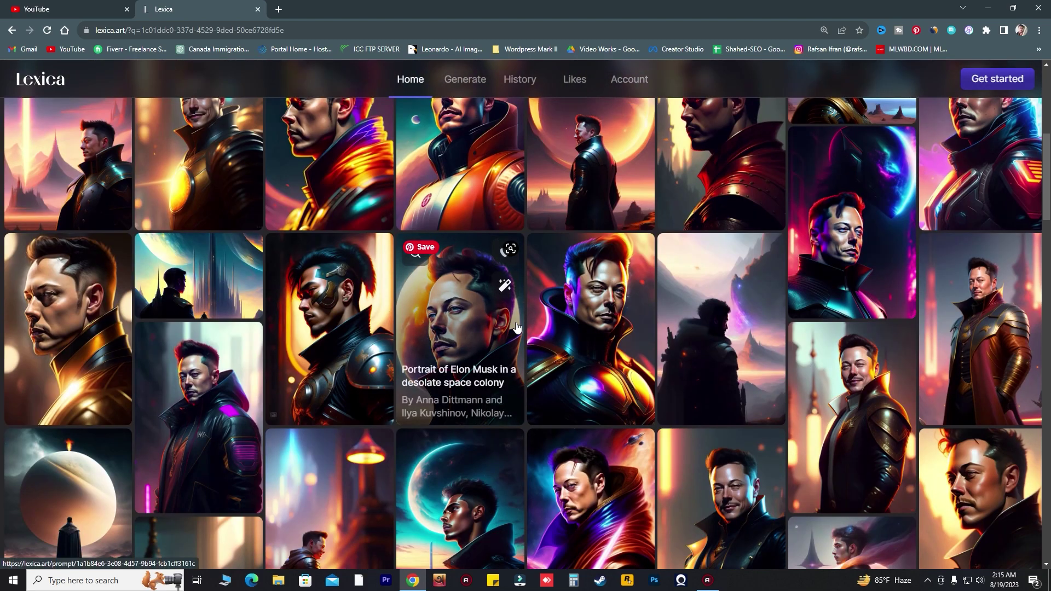
scroll(517, 327, up, 4)
scroll(517, 331, down, 1)
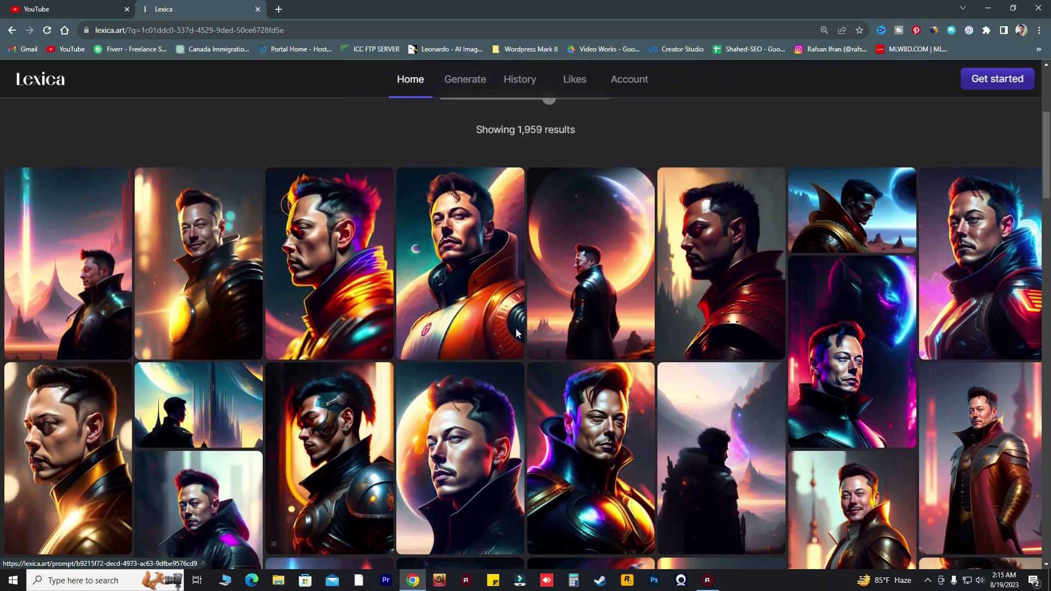
scroll(516, 331, down, 4)
scroll(516, 331, up, 6)
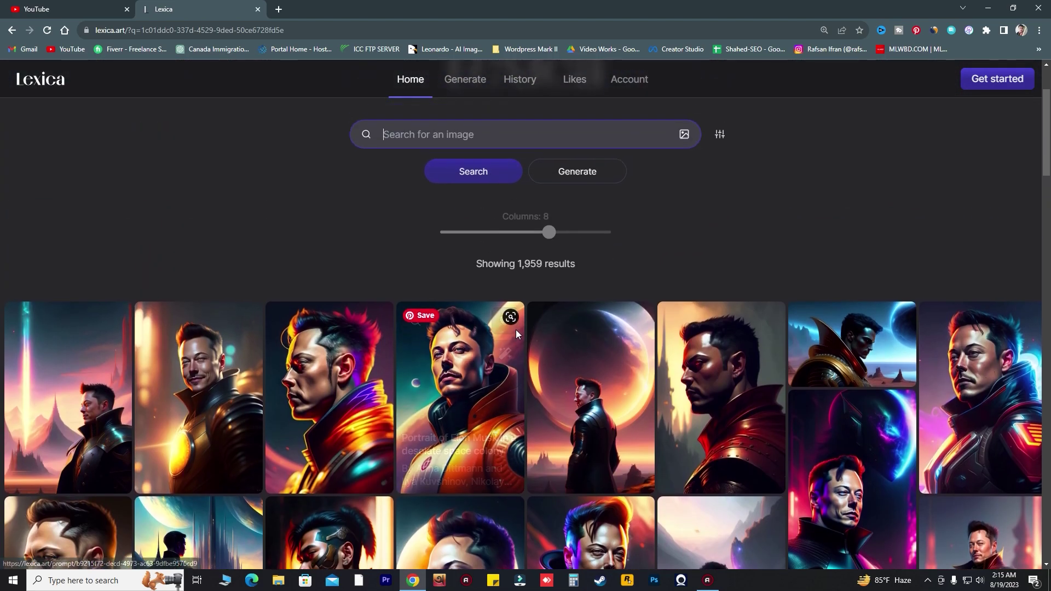
scroll(516, 330, up, 1)
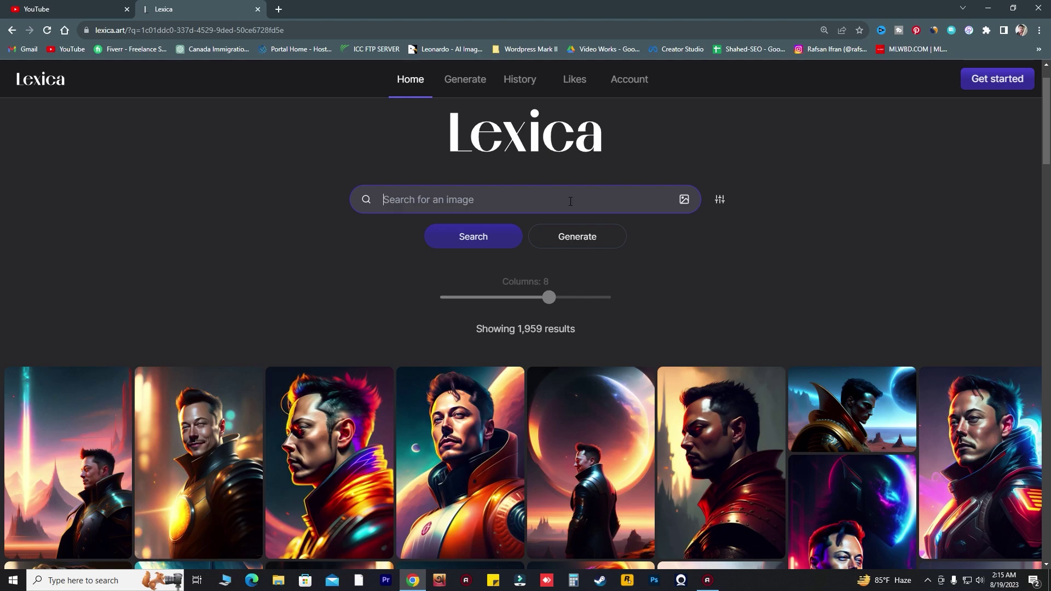
scroll(558, 203, down, 2)
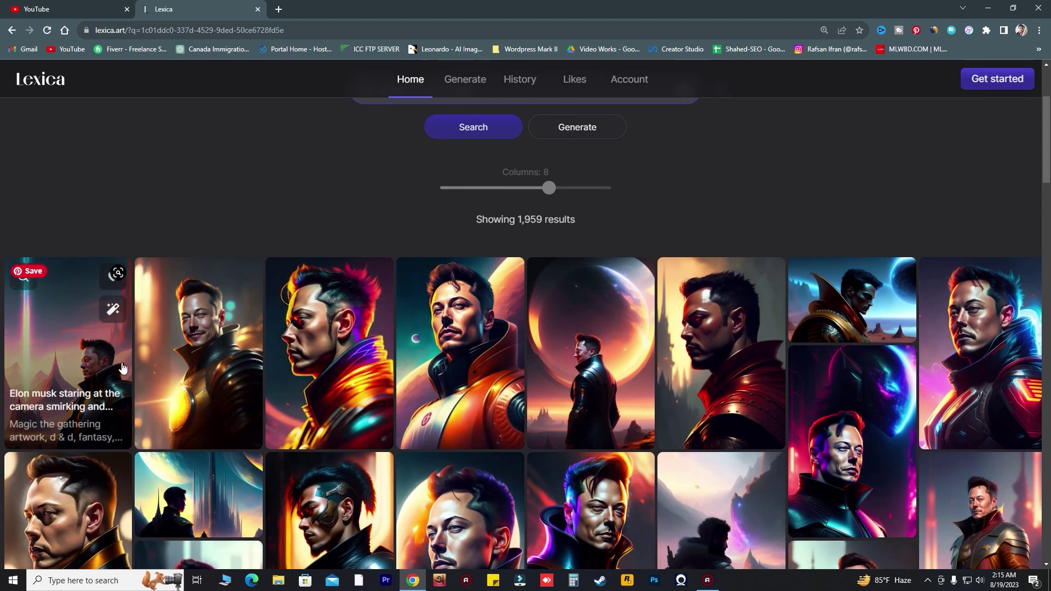
scroll(556, 436, down, 2)
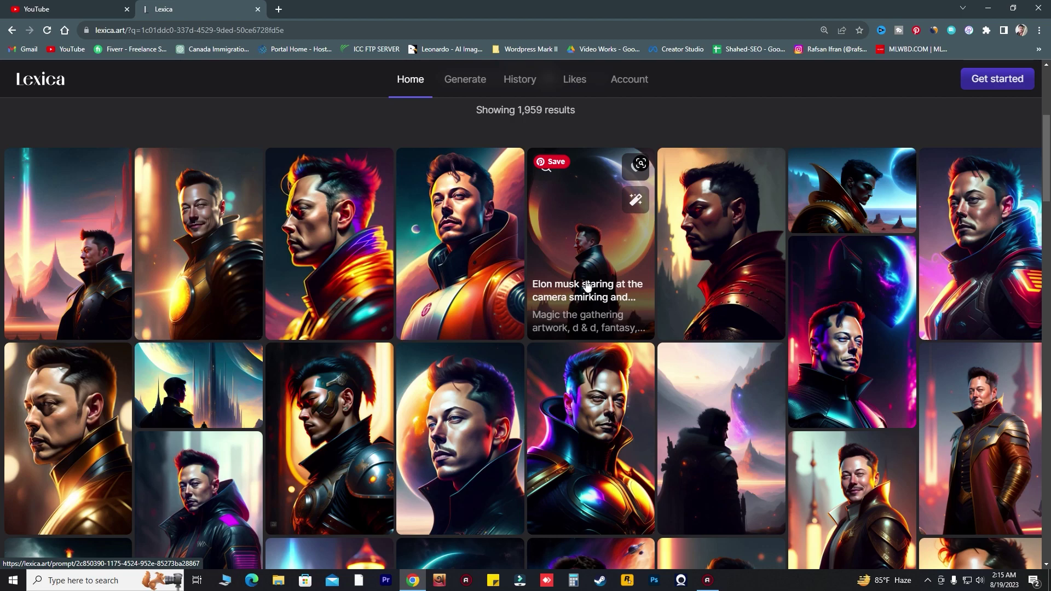
click(589, 261)
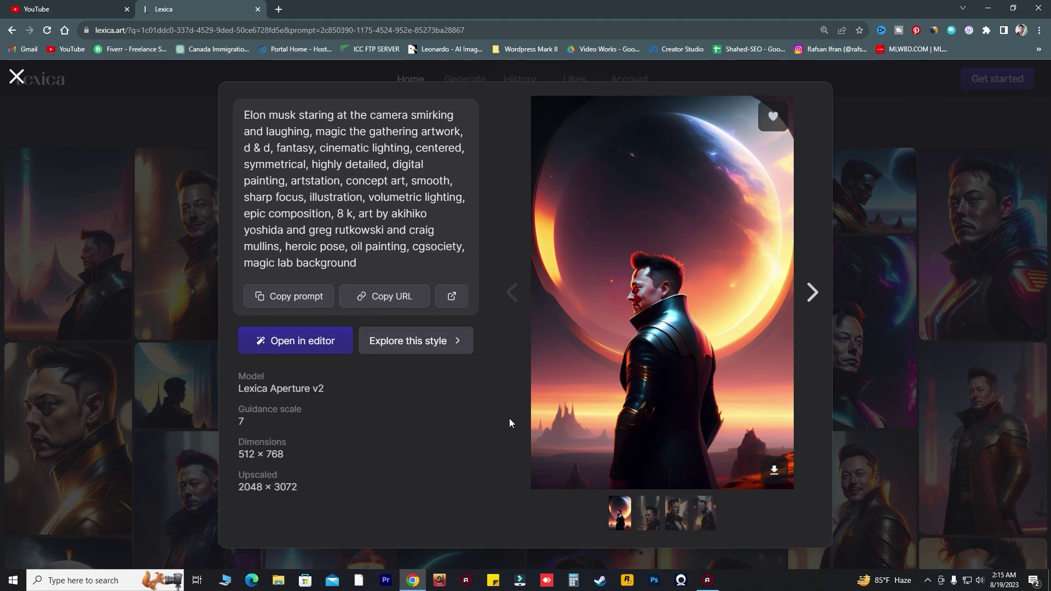
- View the second, third and fourth variants, return to the planet-backdrop one, then close details
click(650, 520)
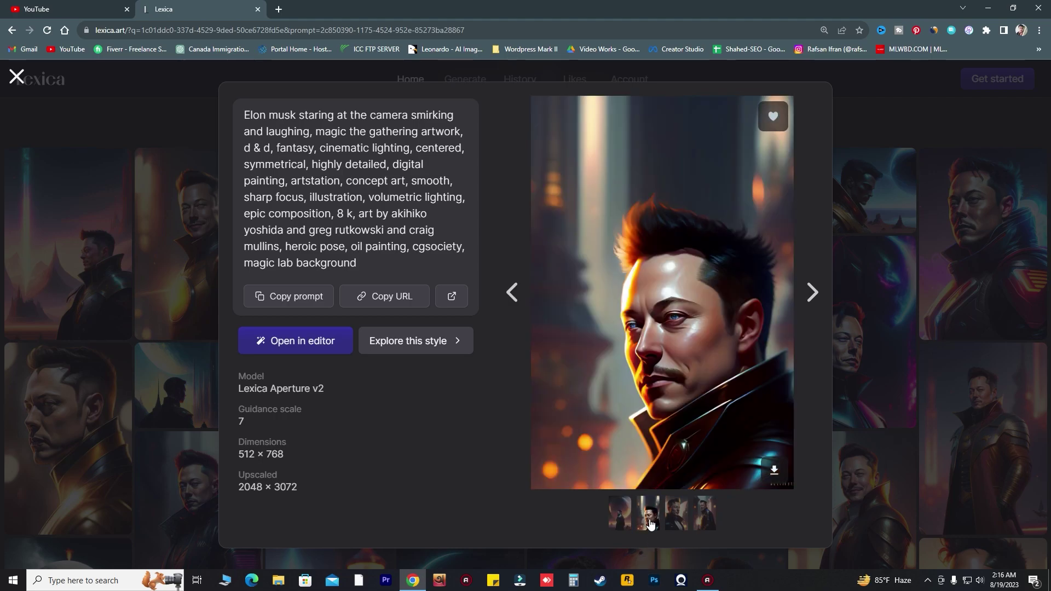
click(685, 527)
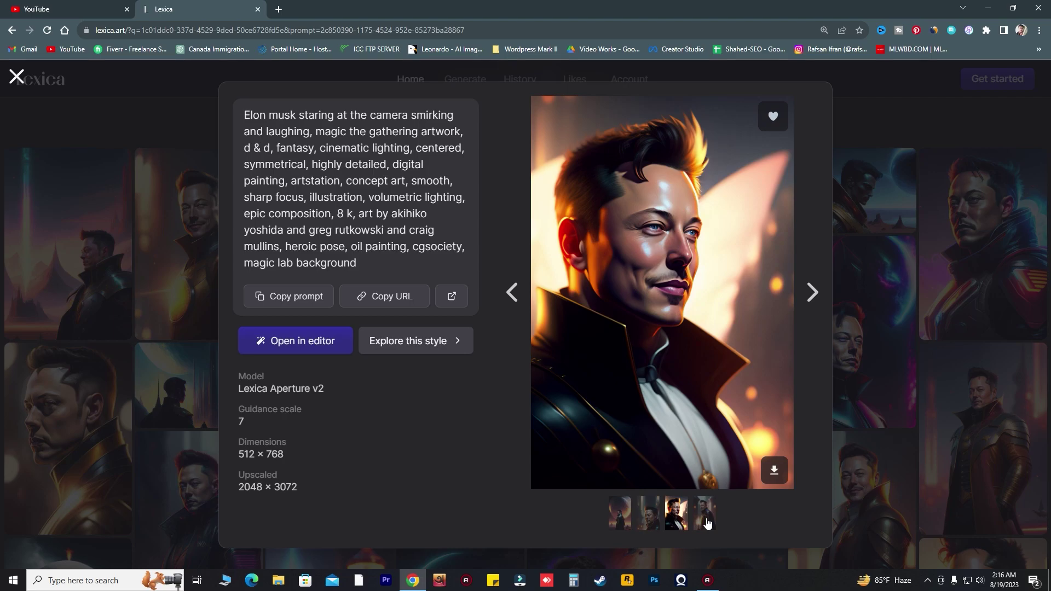
click(708, 524)
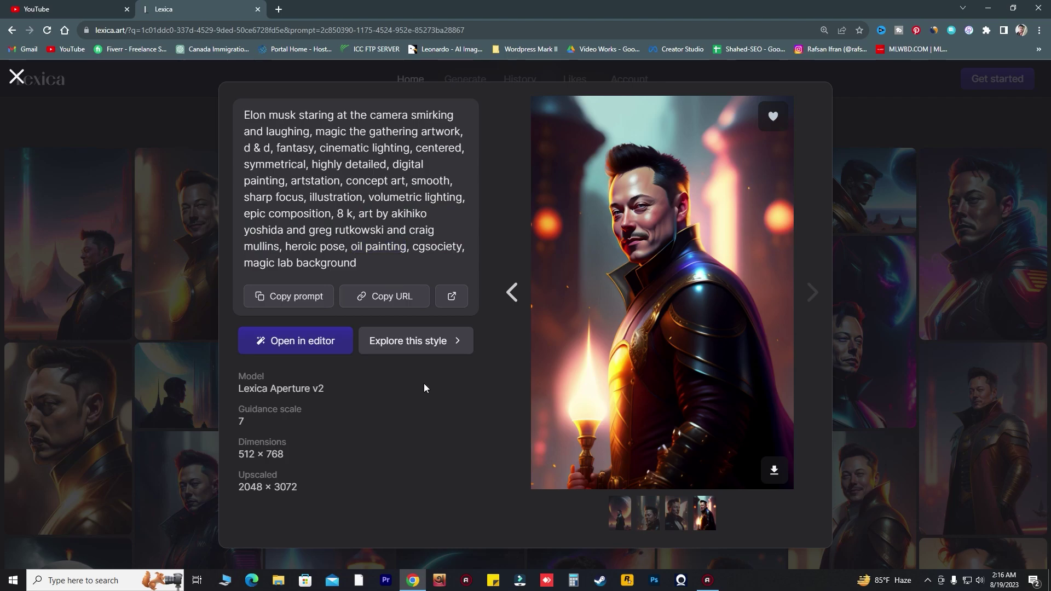
click(620, 520)
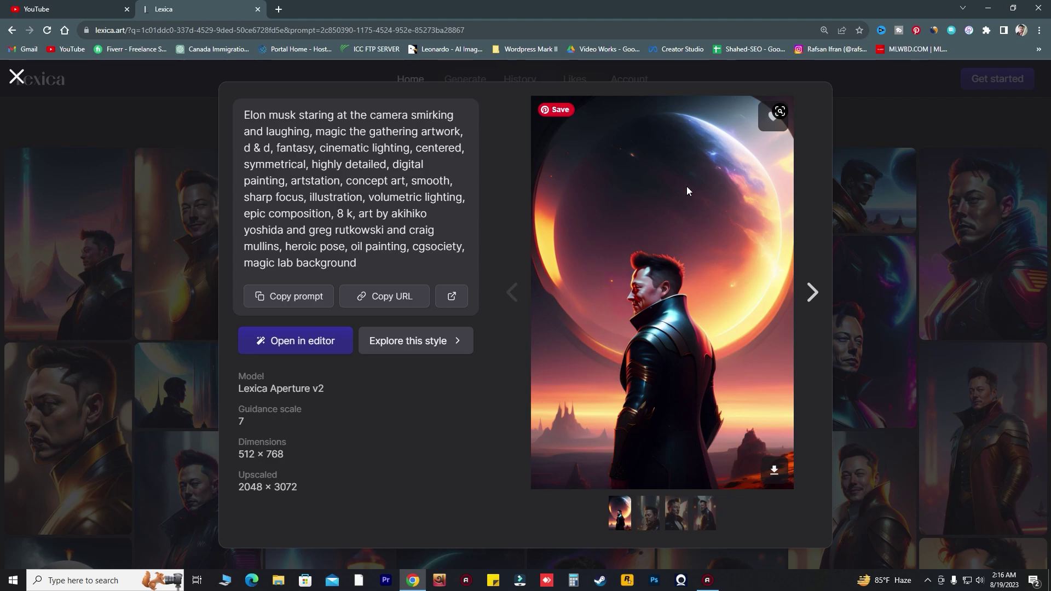
click(404, 350)
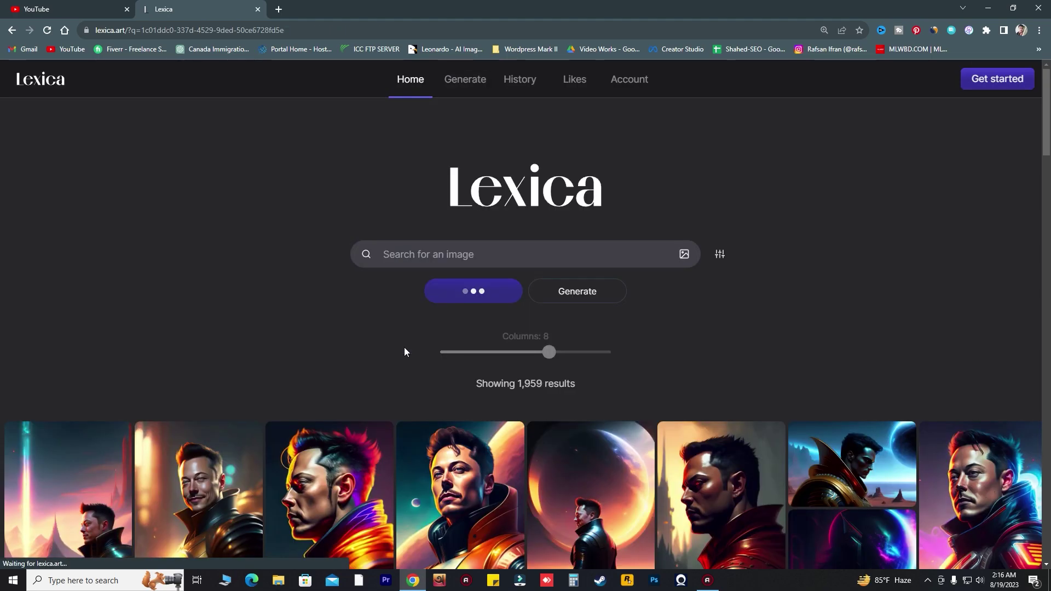
- Open the lamp-lit Elon Musk image, download it as a 287 KB JPG, and open the file
scroll(332, 313, down, 3)
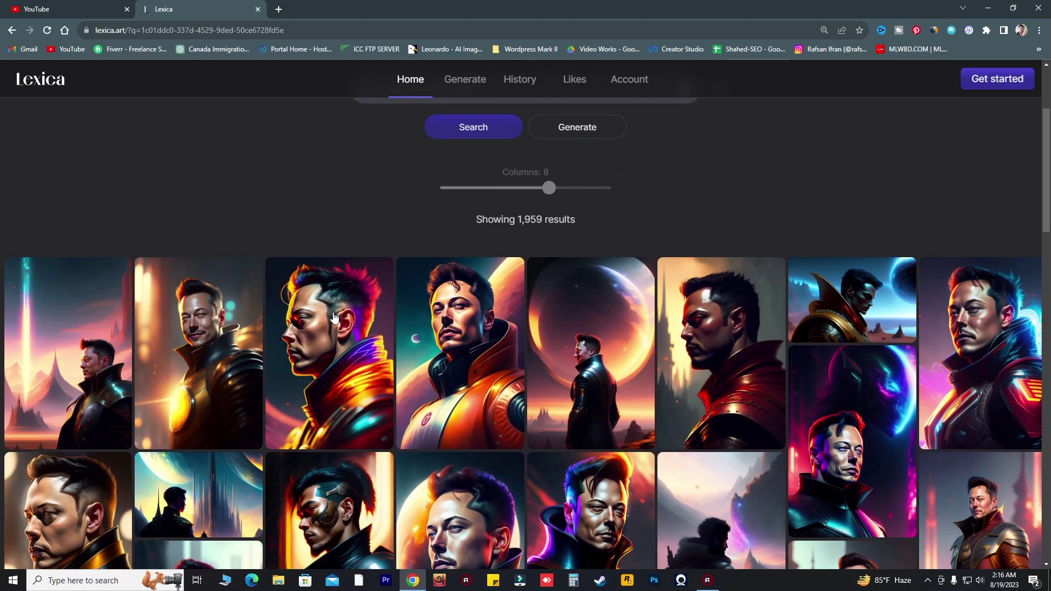
scroll(333, 314, down, 3)
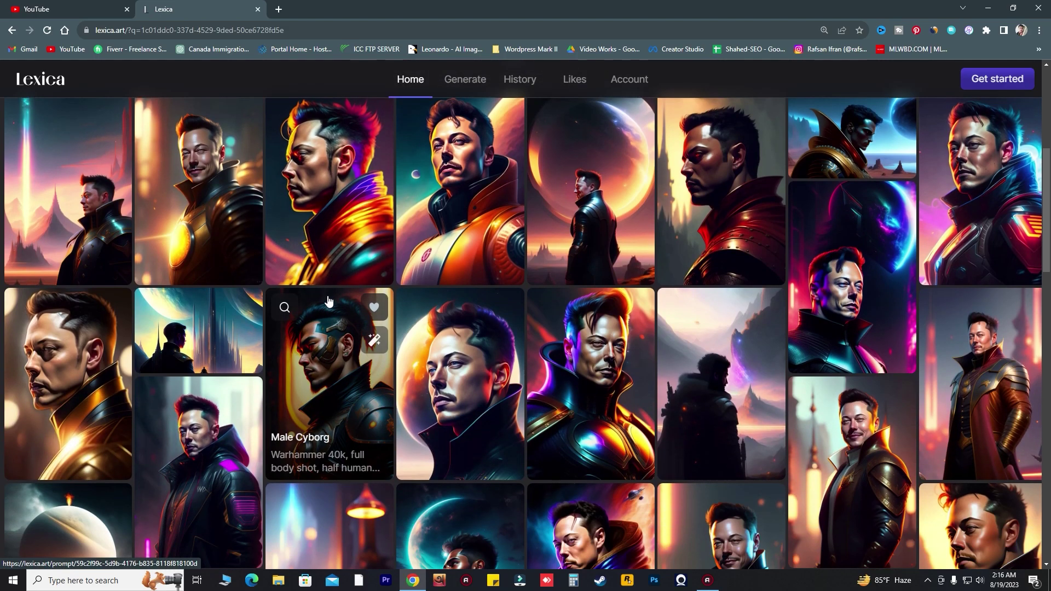
scroll(327, 300, down, 6)
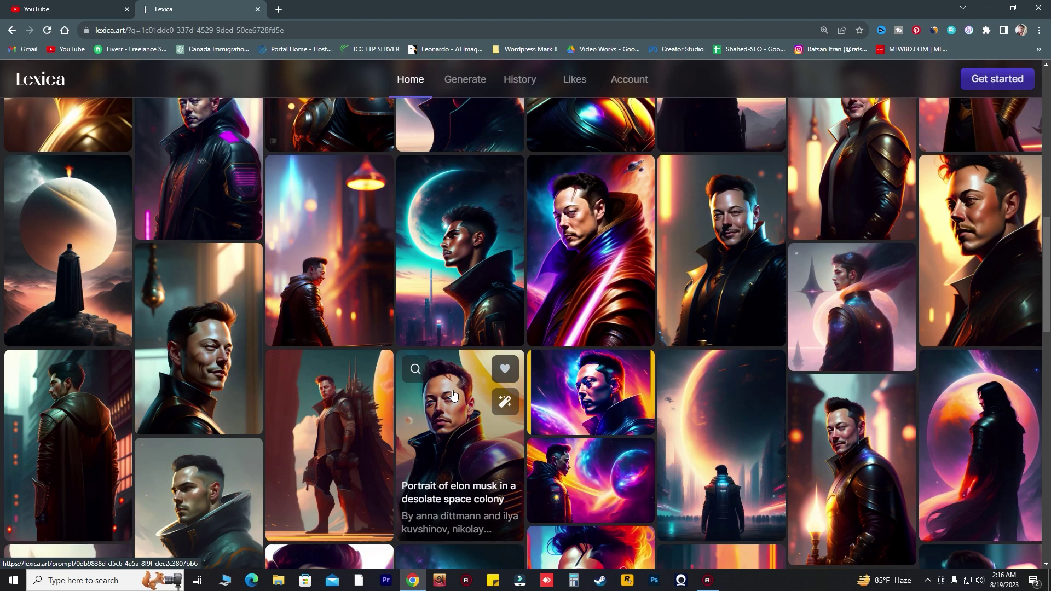
click(371, 301)
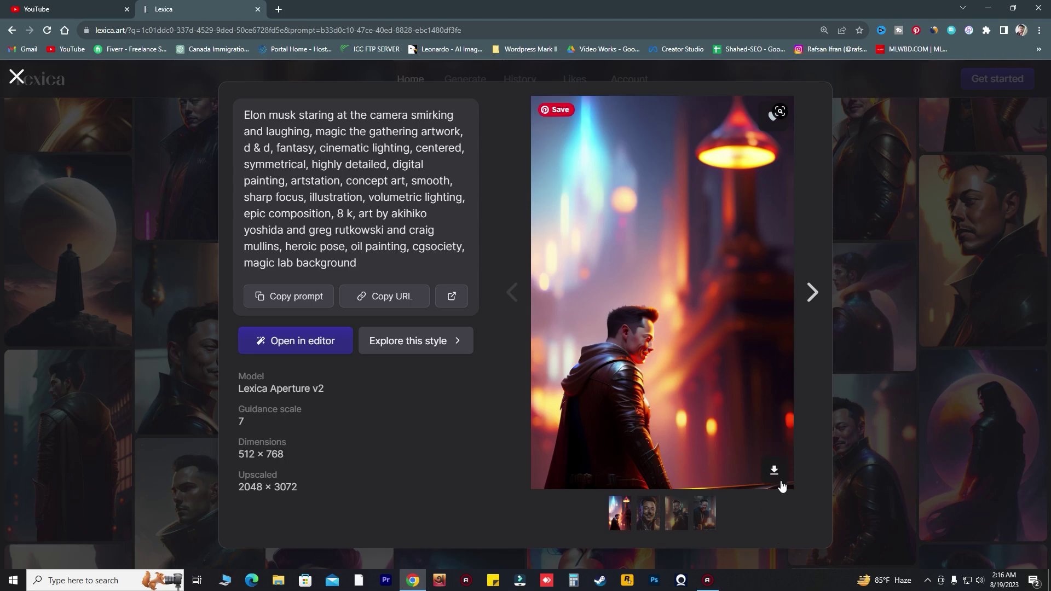
click(772, 472)
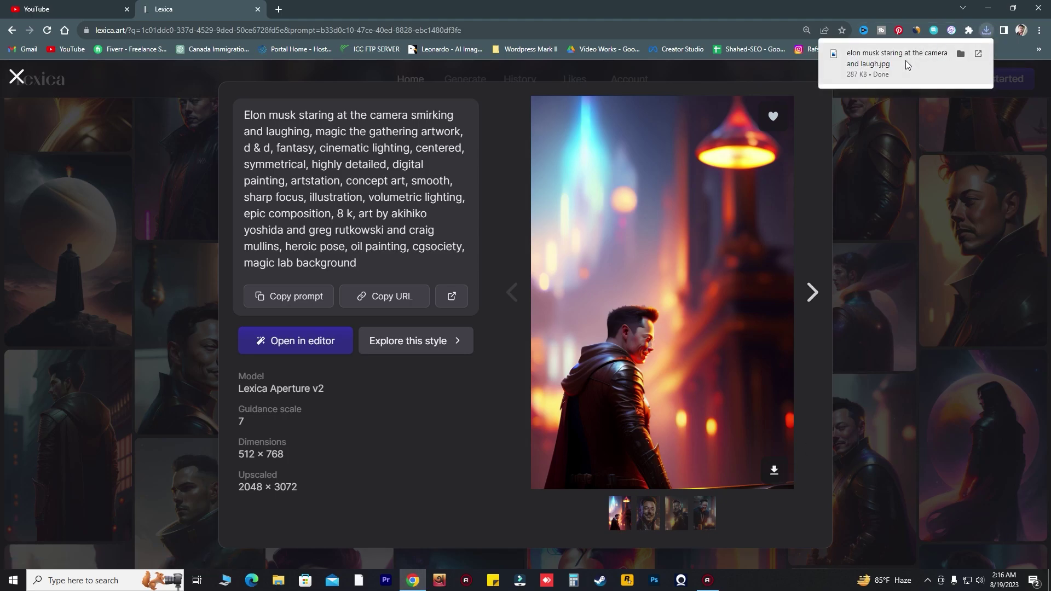
click(905, 65)
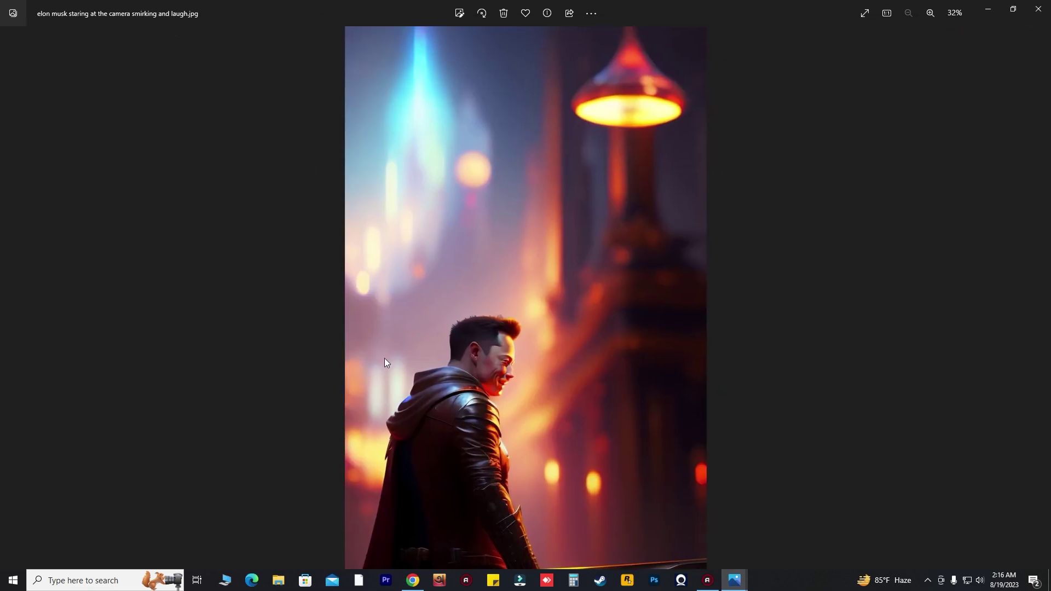
- Zoom and pan the photo to show the lamp at top, then close both Photos windows
scroll(562, 299, up, 3)
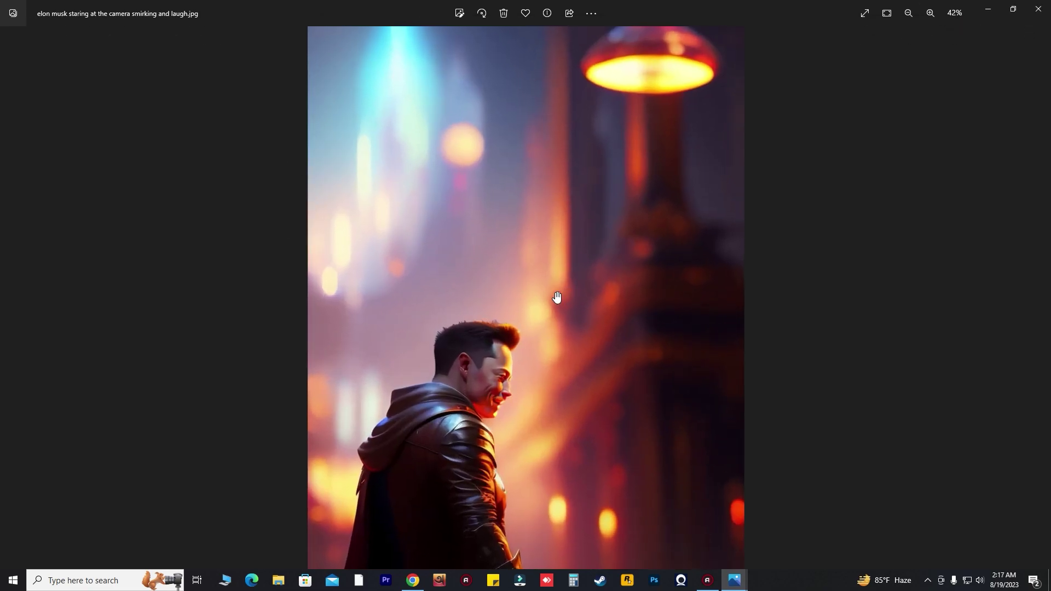
scroll(556, 299, down, 1)
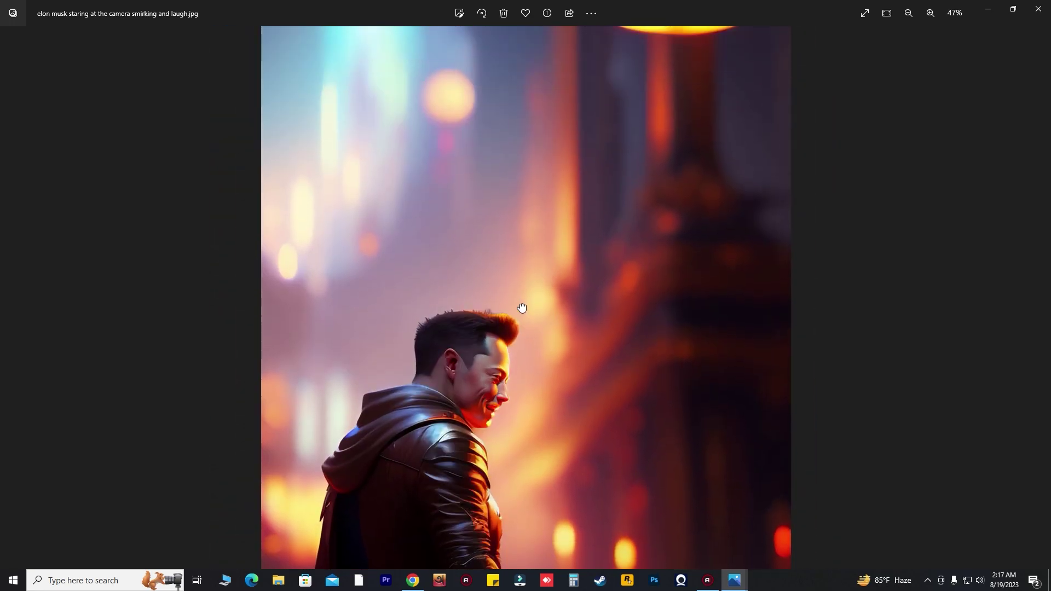
drag(521, 307, 514, 530)
click(1013, 8)
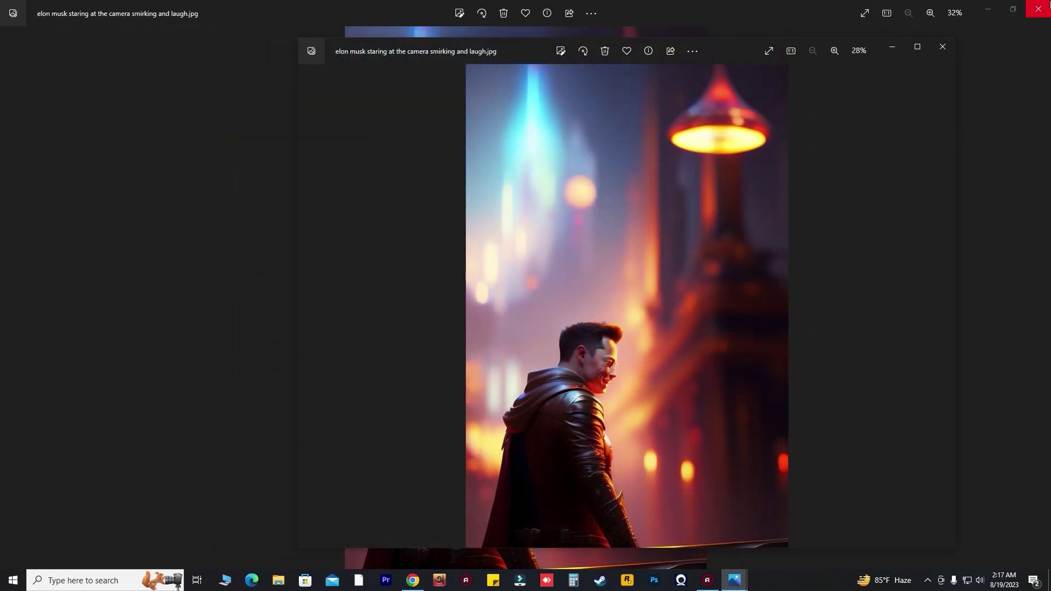
click(937, 53)
click(1038, 9)
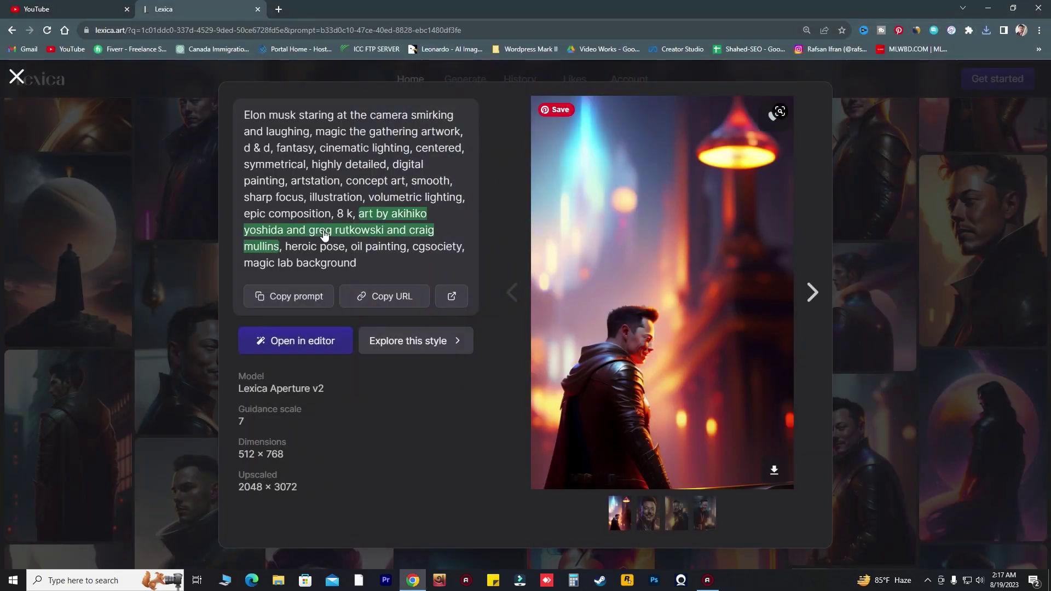
- Close the image details and scroll back up to the top of the Elon Musk results
click(158, 265)
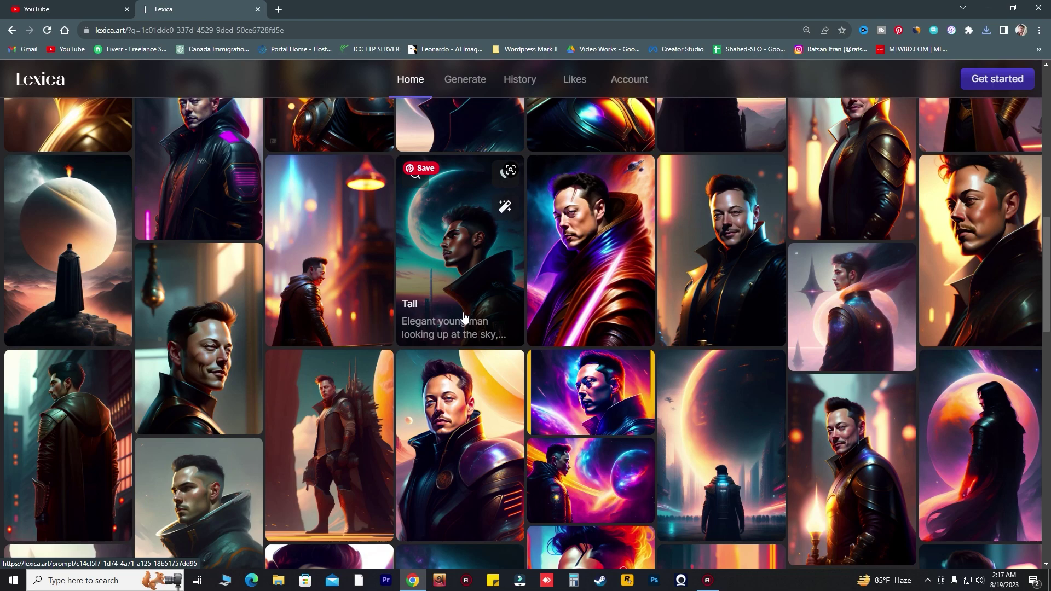
scroll(370, 283, up, 10)
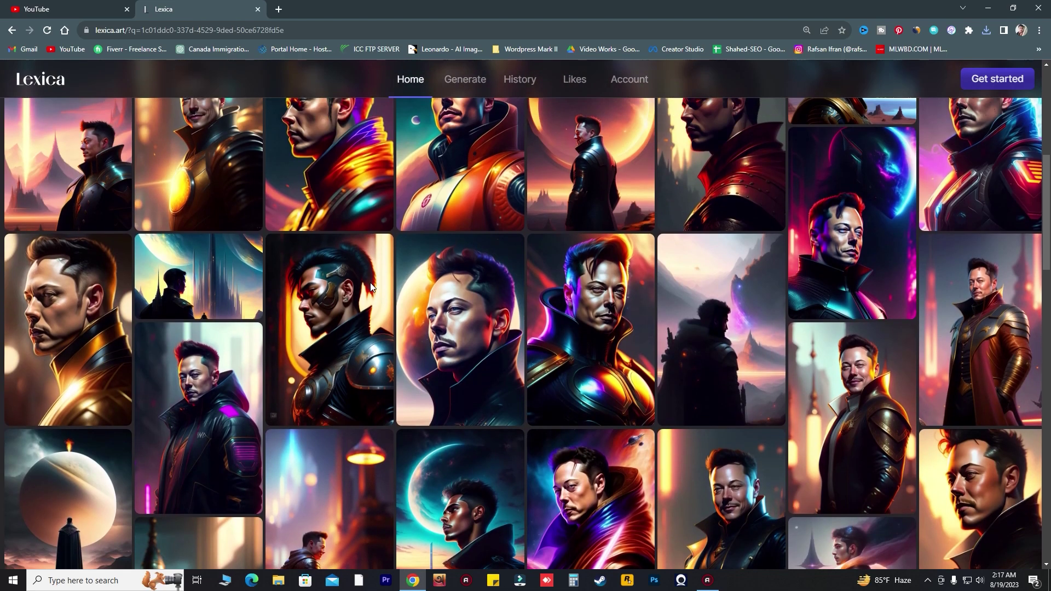
scroll(371, 289, up, 3)
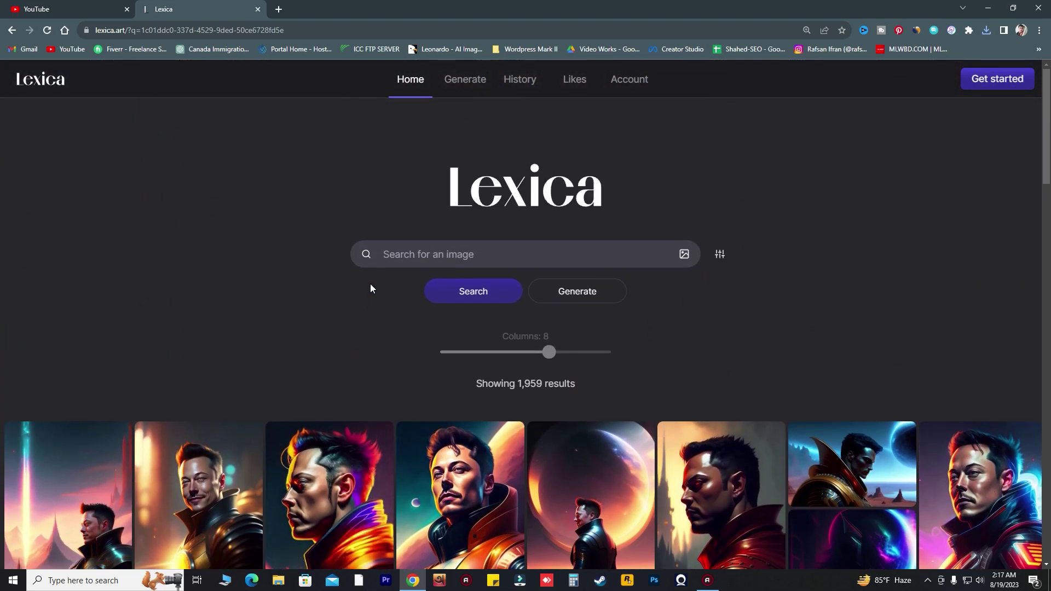
scroll(370, 289, down, 3)
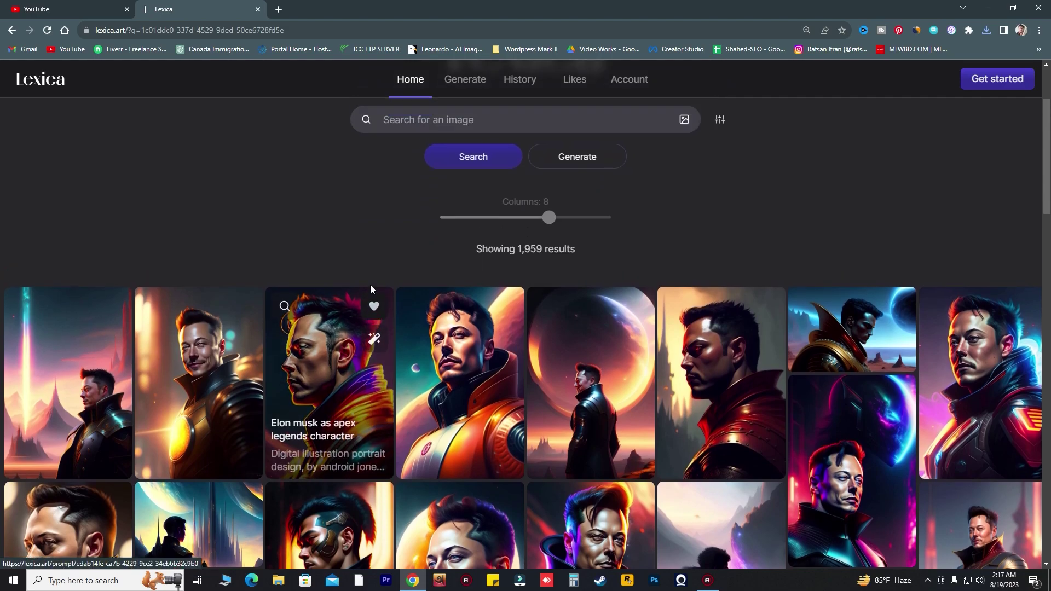
scroll(370, 290, up, 3)
- Search for 'elon musk buiding a colony in mars at 2040', bringing up 1,852 results
click(465, 255)
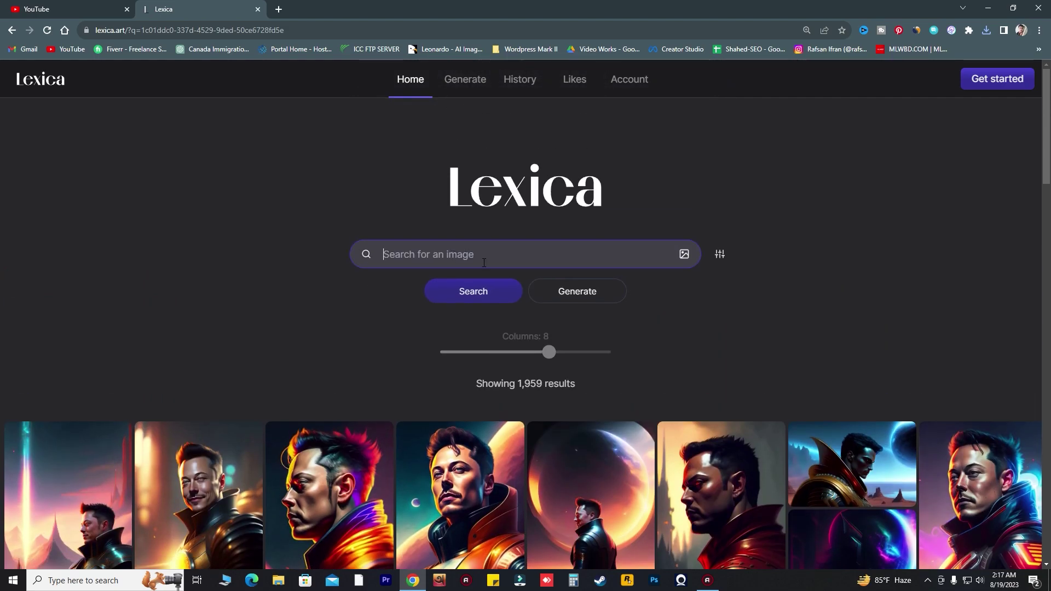
text(elon musk)
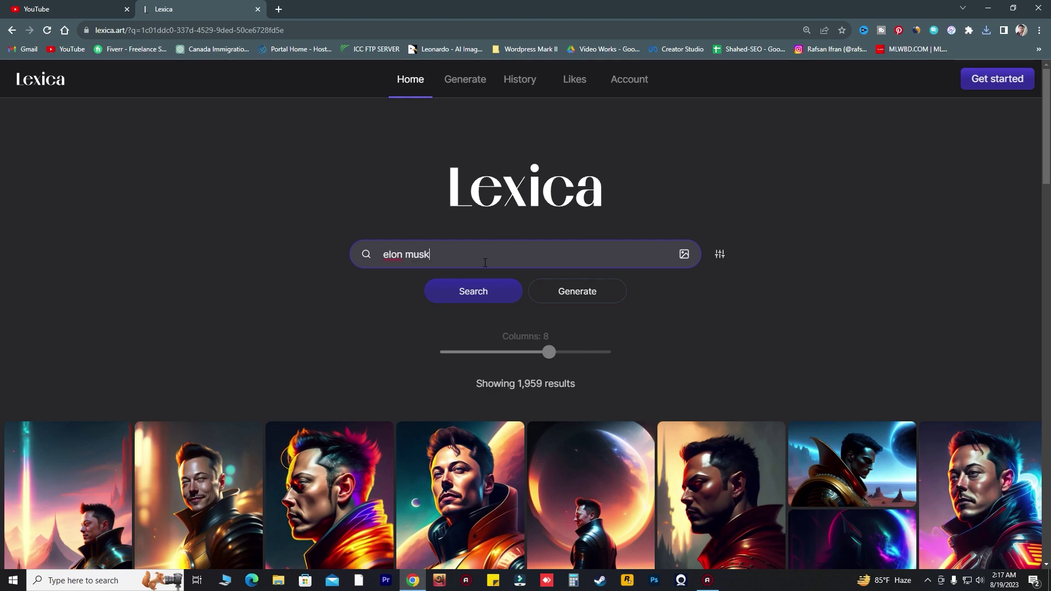
text( buiding a colony in mars at 2040)
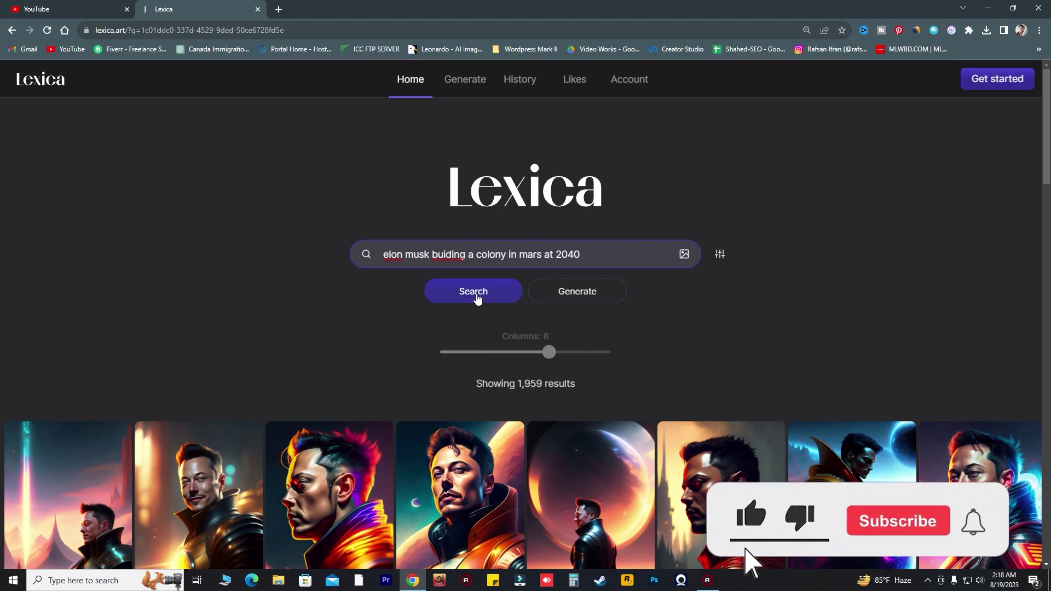
click(477, 299)
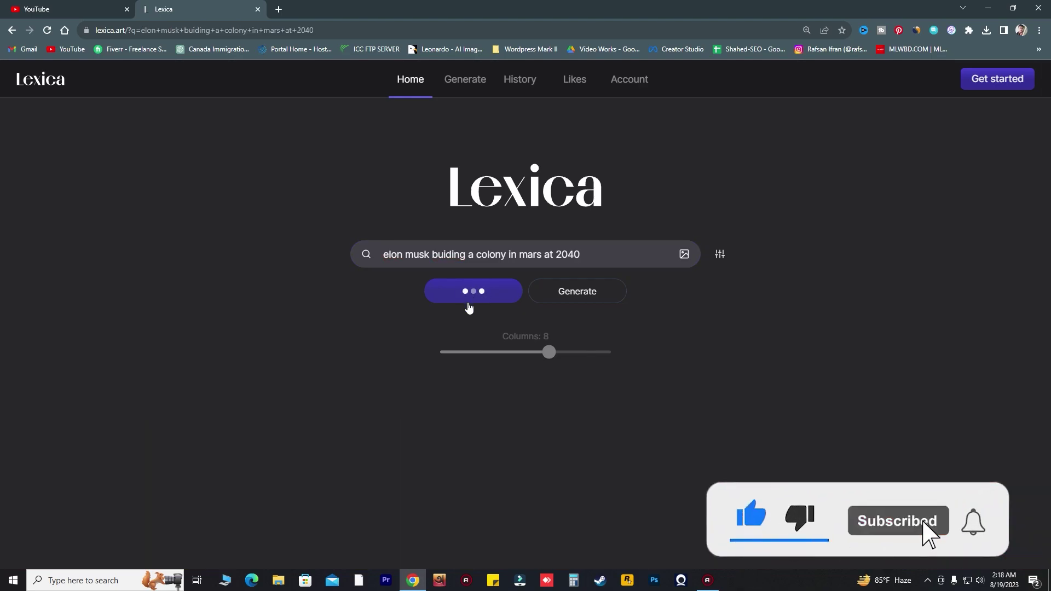
scroll(463, 315, down, 2)
scroll(386, 236, up, 2)
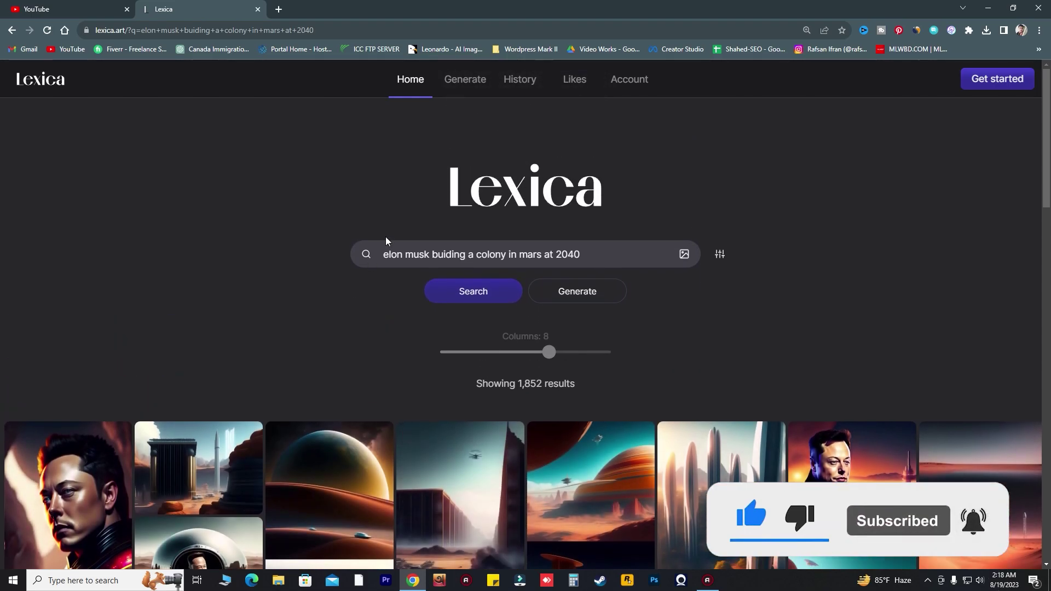
scroll(732, 387, down, 5)
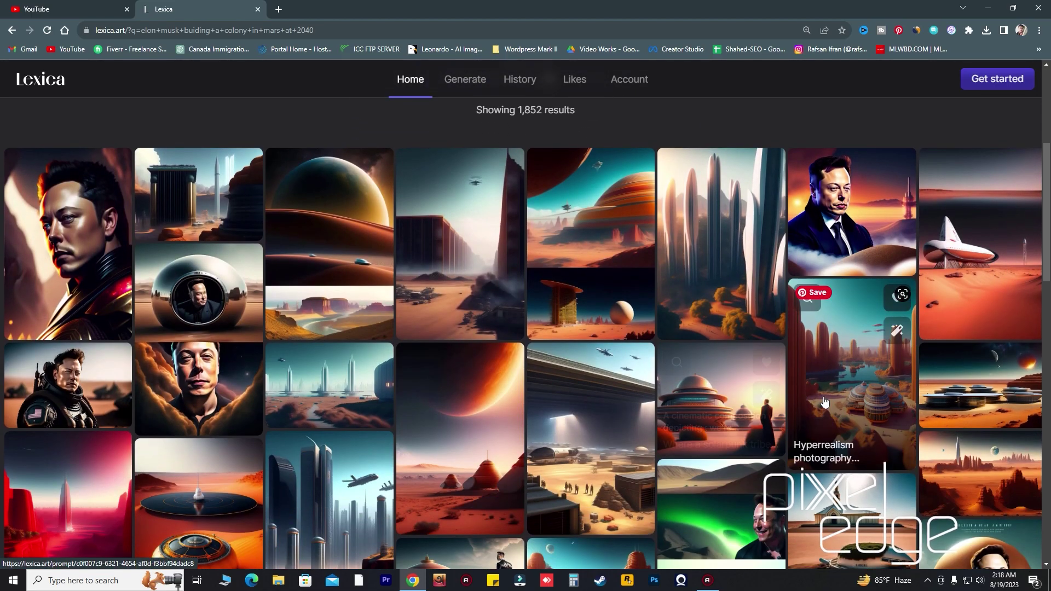
click(745, 416)
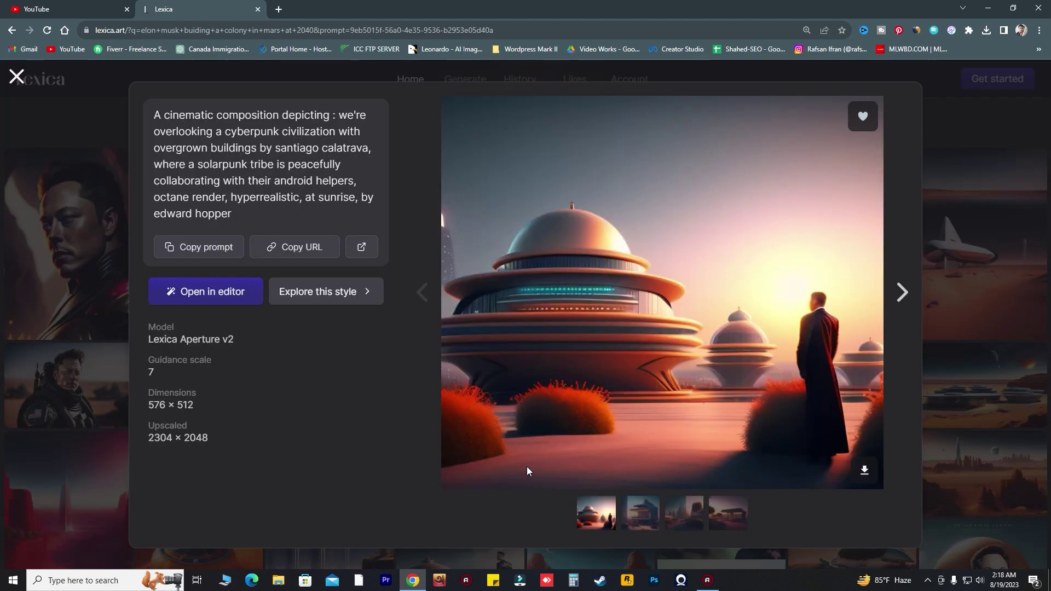
drag(368, 148, 155, 116)
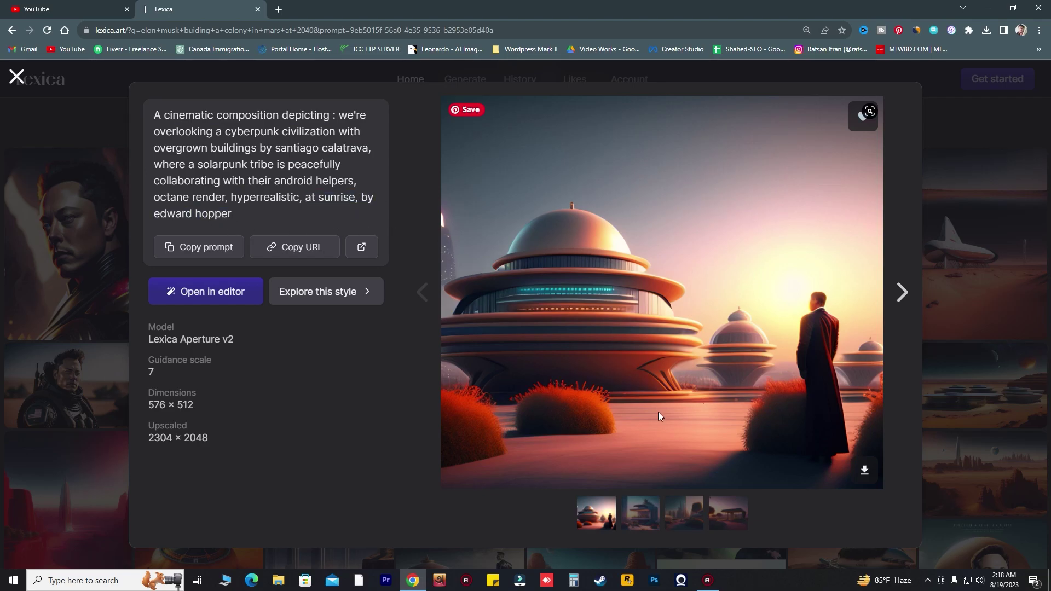
click(643, 519)
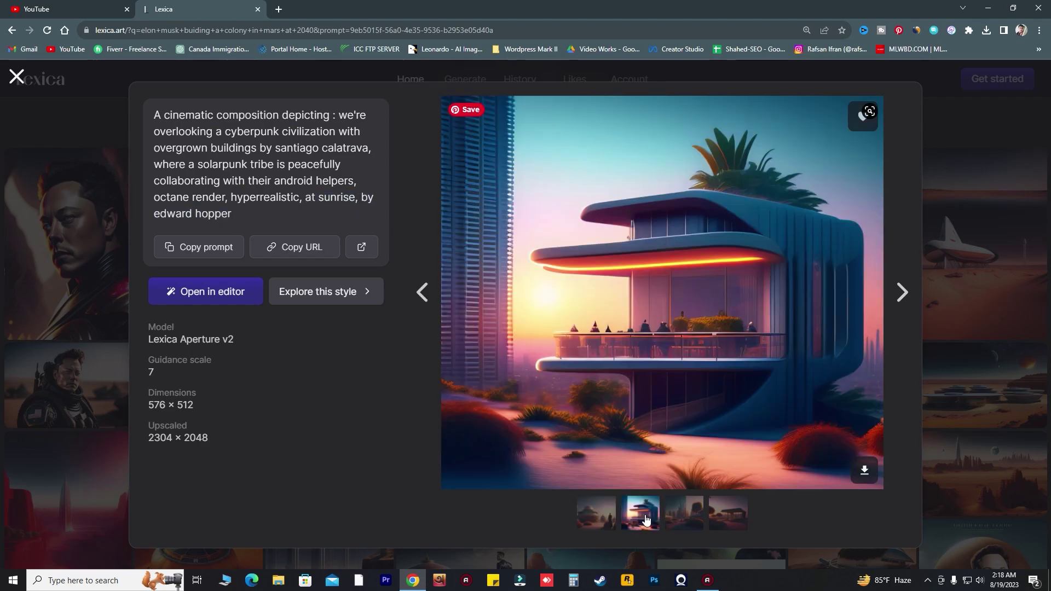
click(680, 519)
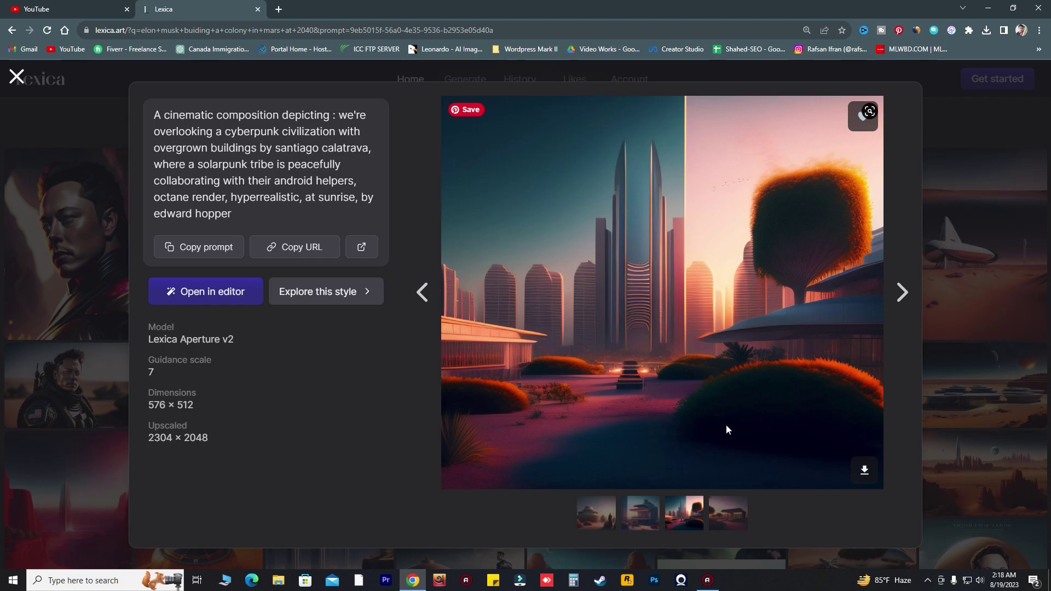
click(724, 518)
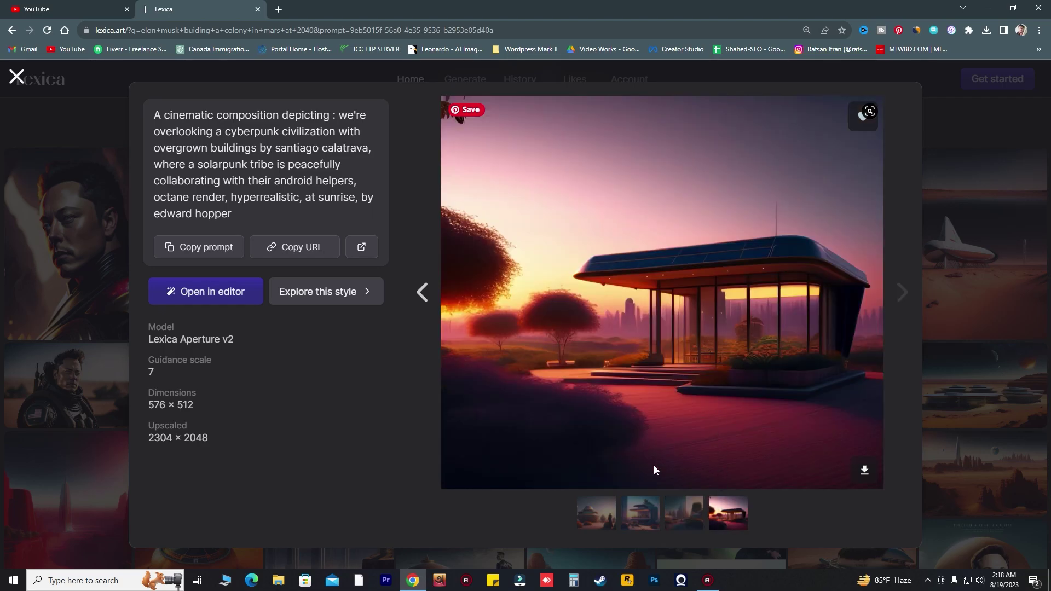
click(597, 529)
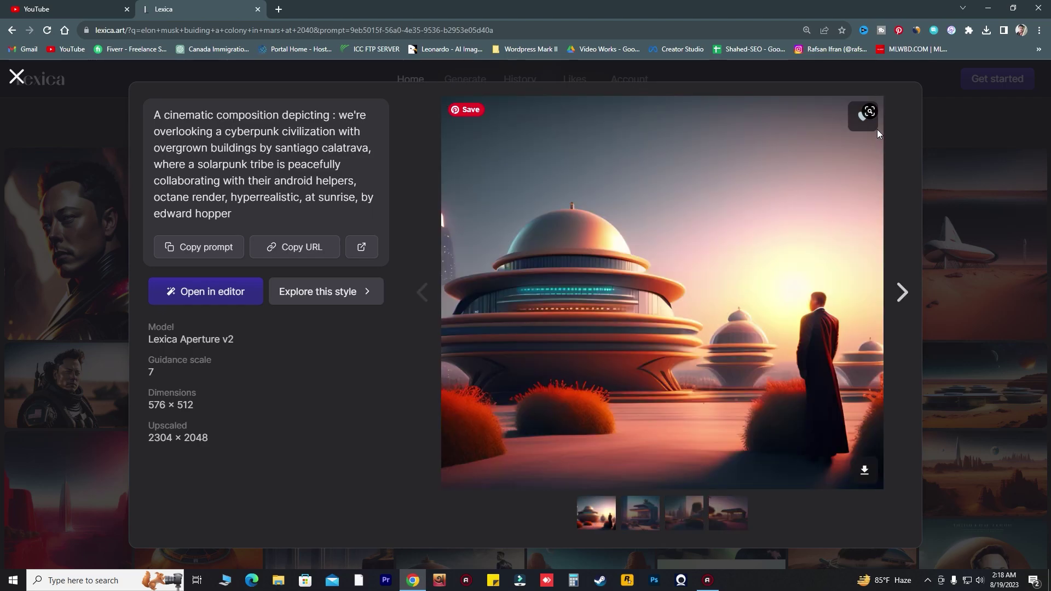
click(16, 77)
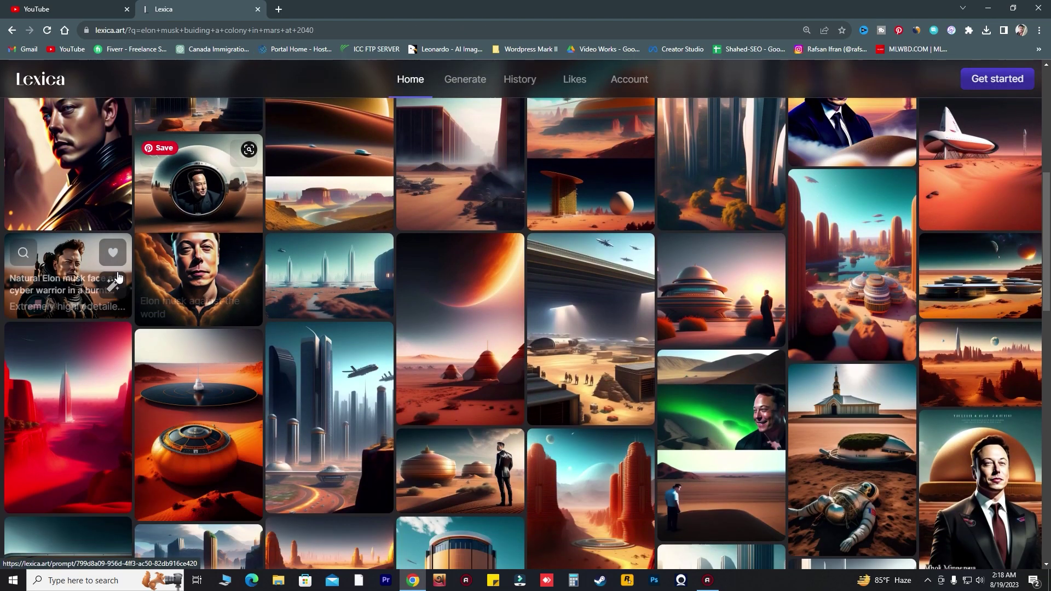
- Open the astronaut Elon Musk cyber-warrior image, copy its prompt, and close the details
click(75, 266)
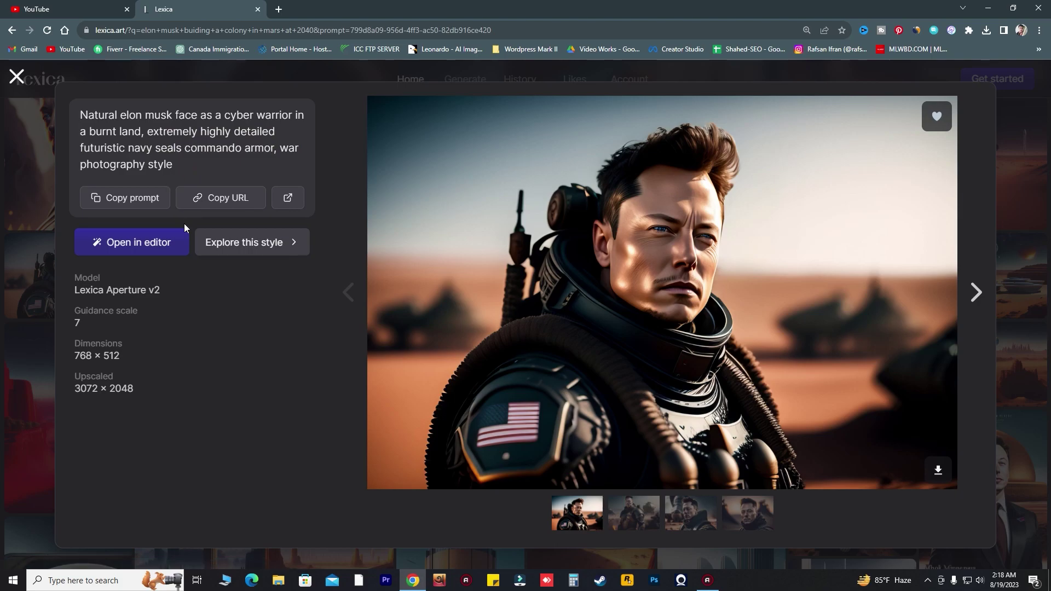
click(118, 199)
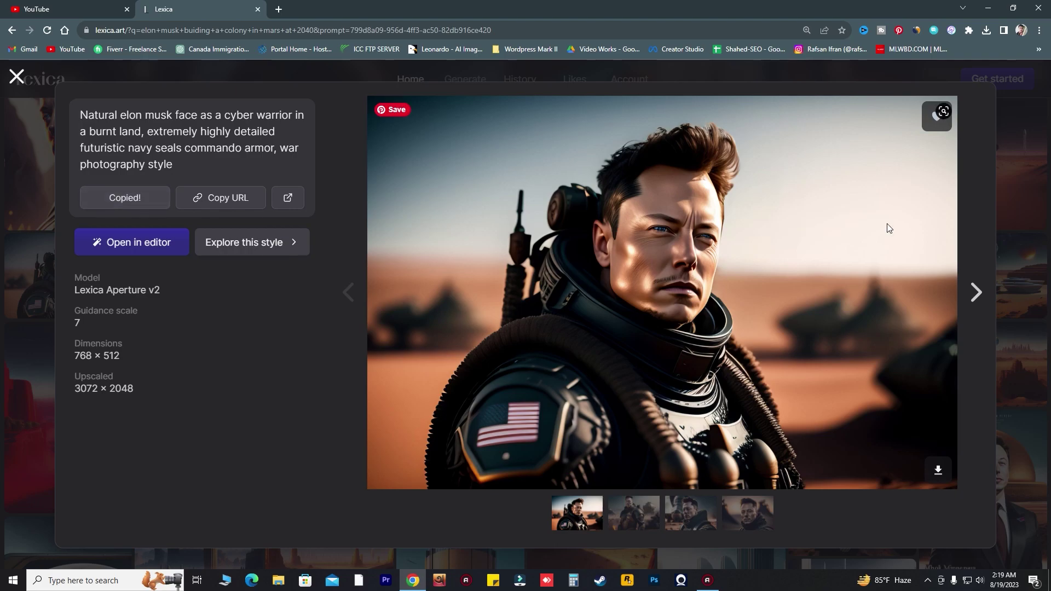
click(16, 76)
scroll(471, 236, up, 5)
- Paste the copied prompt into the search box, replace 'Natural' with 'astronut', and search
triple_click(602, 253)
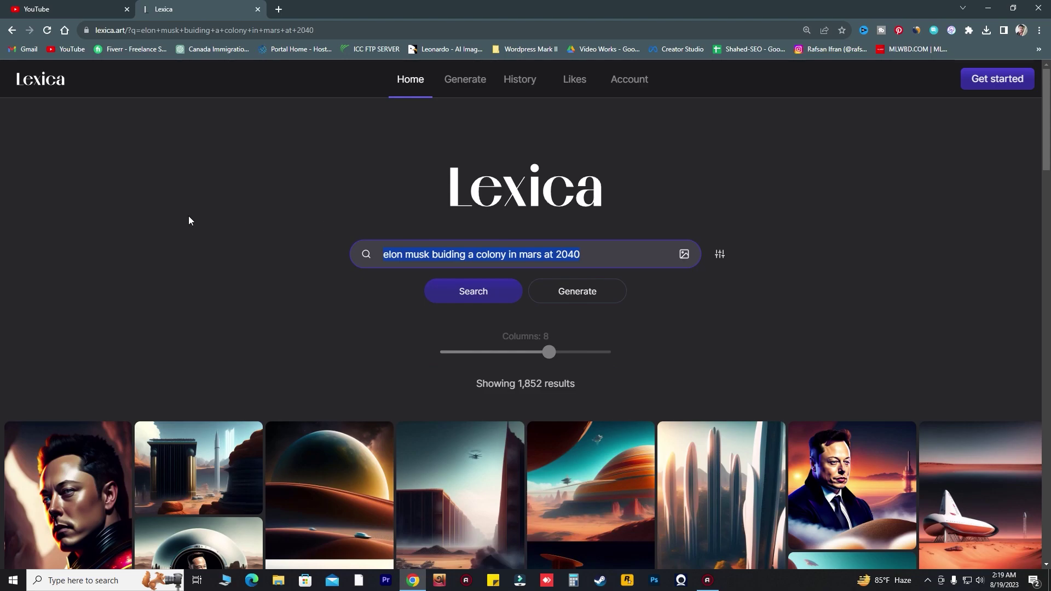
key(ctrl+v)
double_click(641, 256)
triple_click(640, 259)
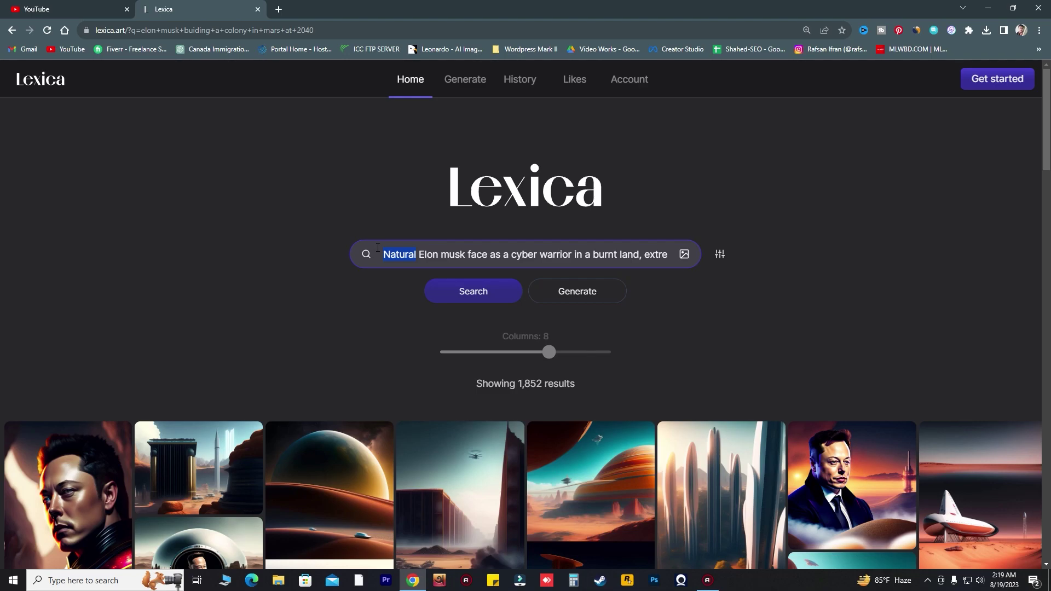
text(astro)
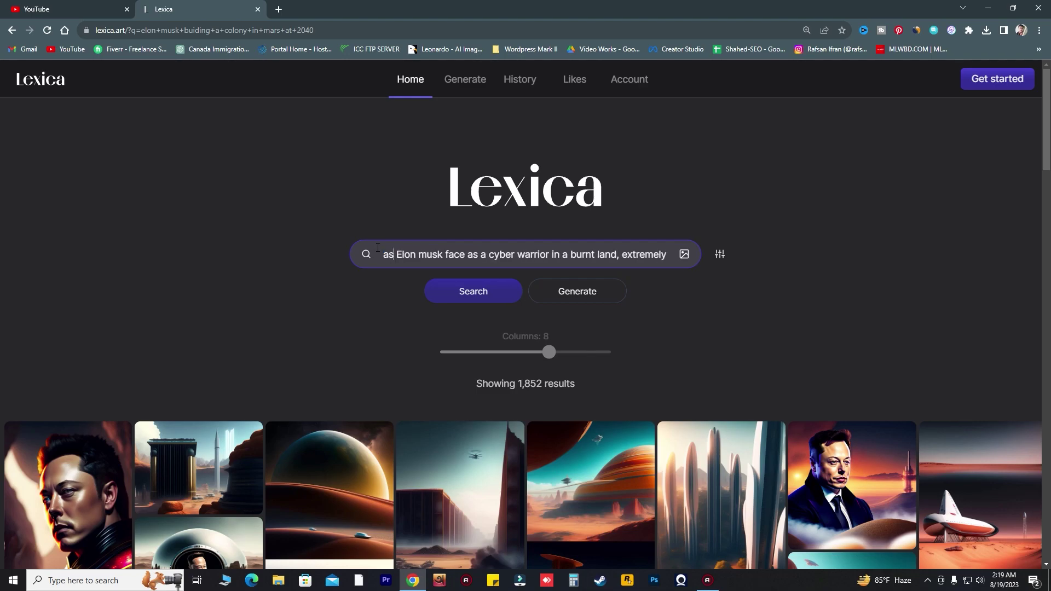
text(nut)
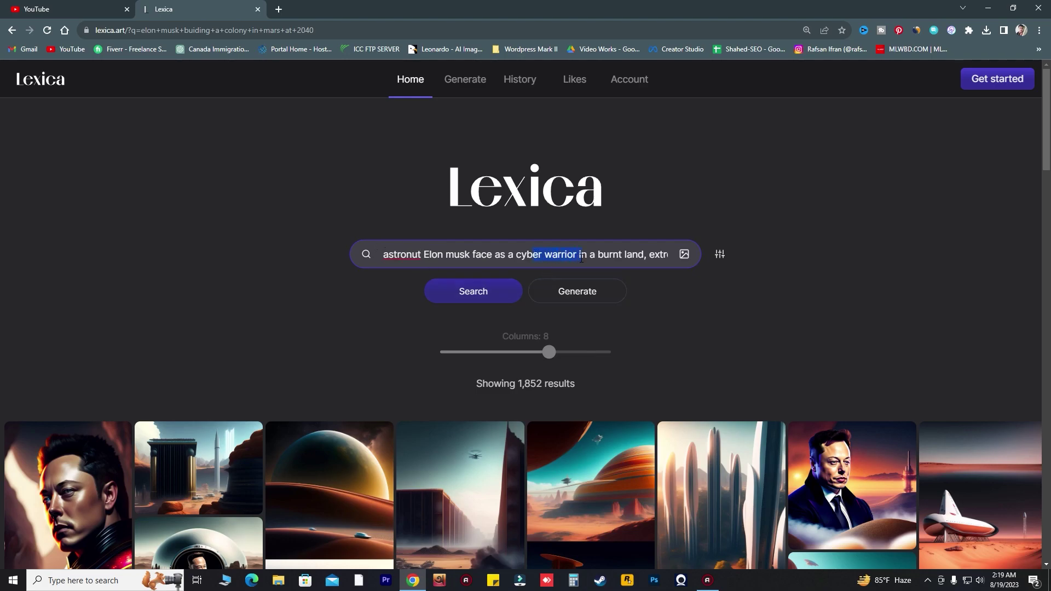
mouse_move(640, 263)
mouse_down()
mouse_move(655, 261)
mouse_move(646, 261)
mouse_up()
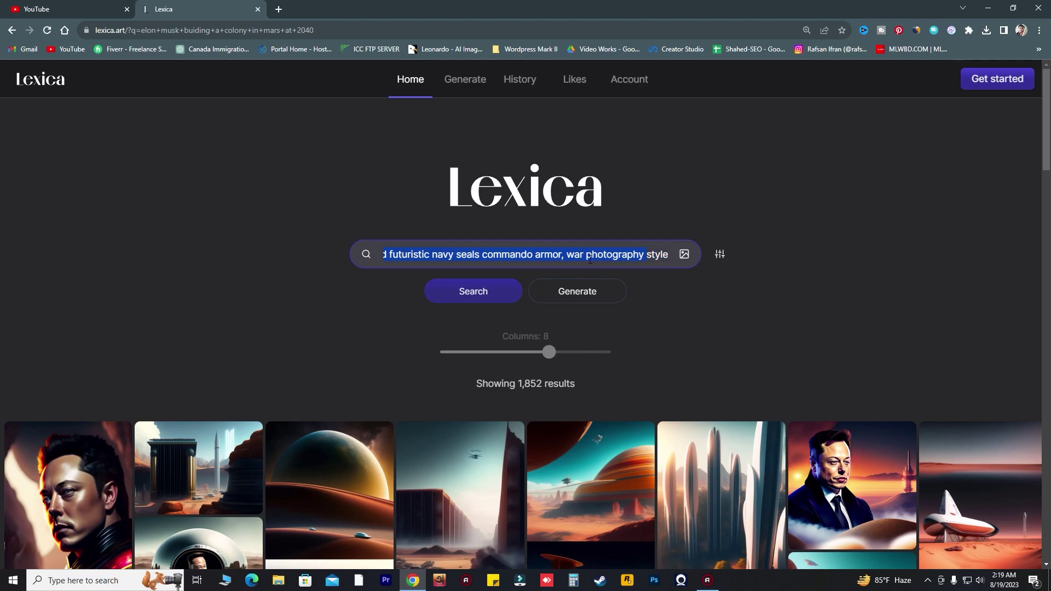
drag(648, 255, 686, 285)
click(472, 300)
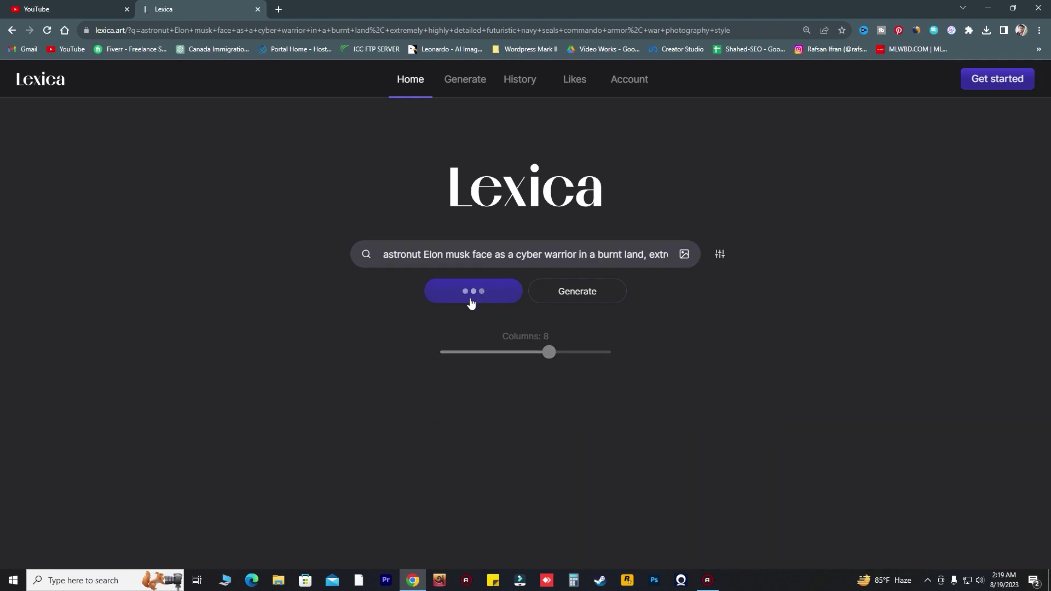
- Open the flaming cyber warrior image, view its four variants, then close its details
scroll(230, 366, down, 2)
scroll(244, 380, down, 2)
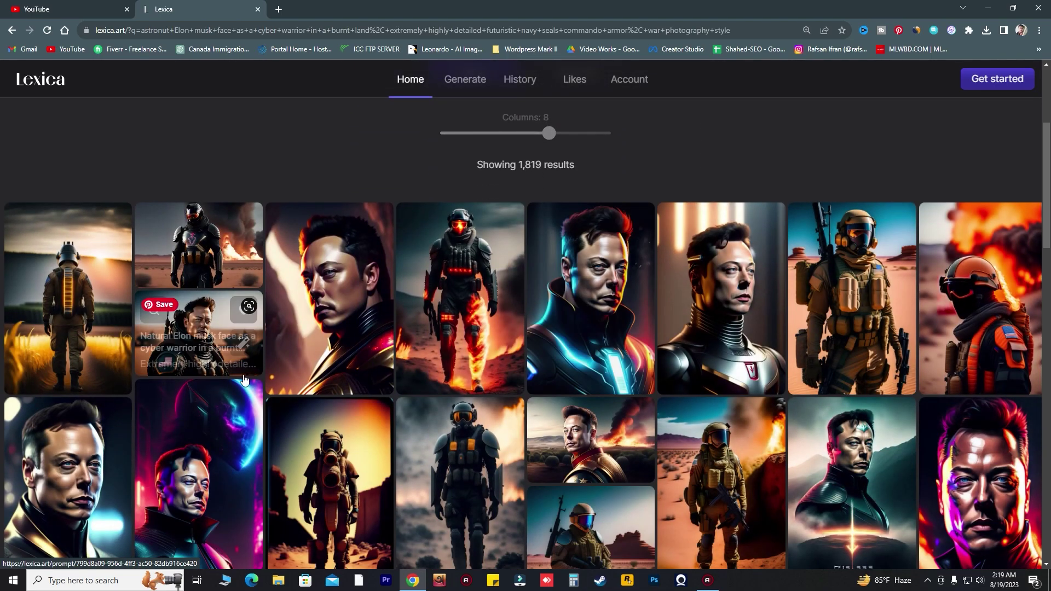
click(462, 296)
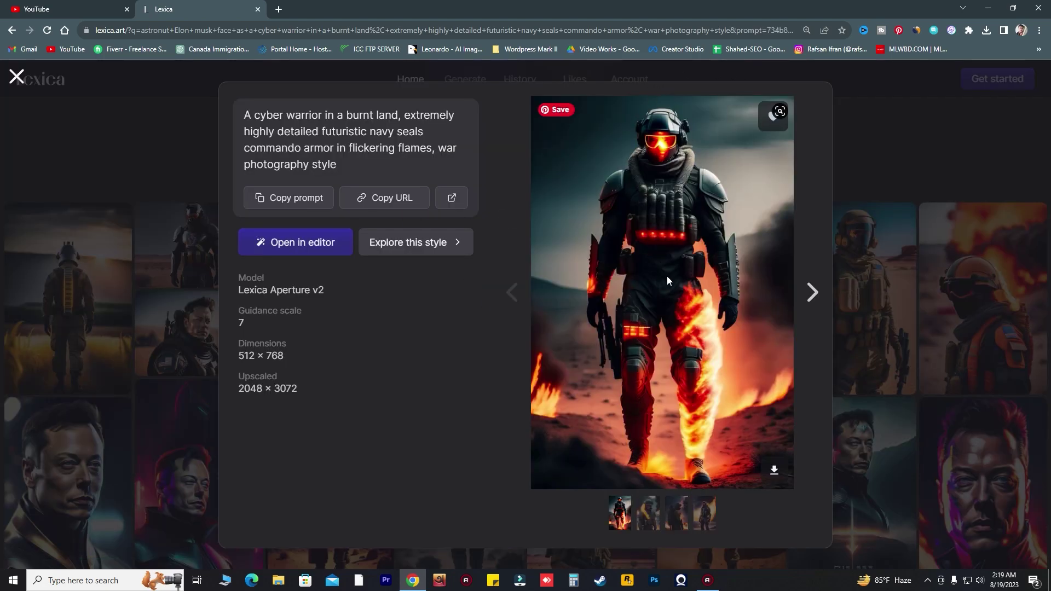
click(647, 527)
click(677, 529)
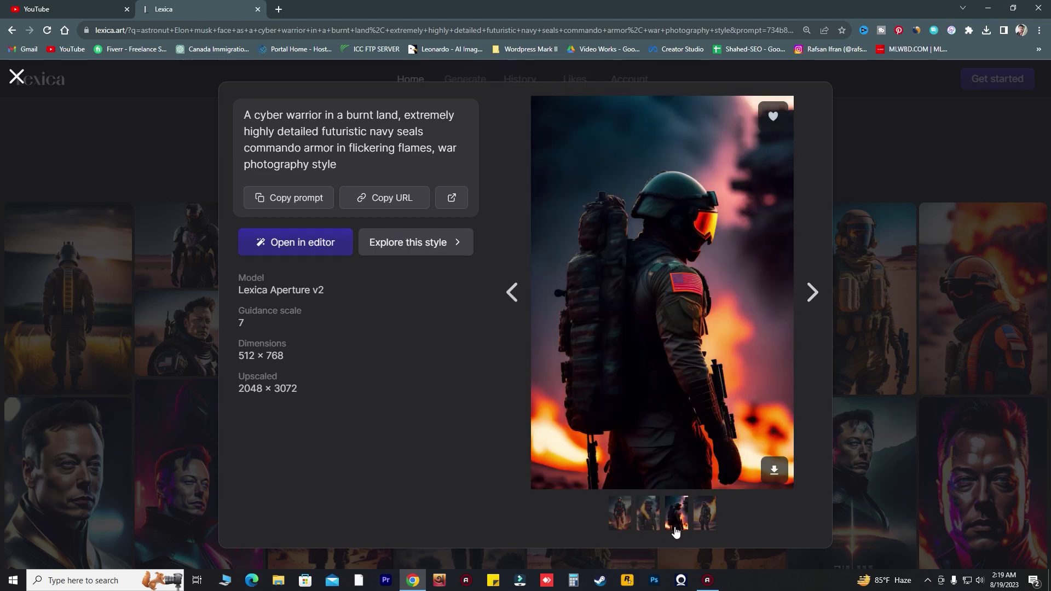
click(703, 527)
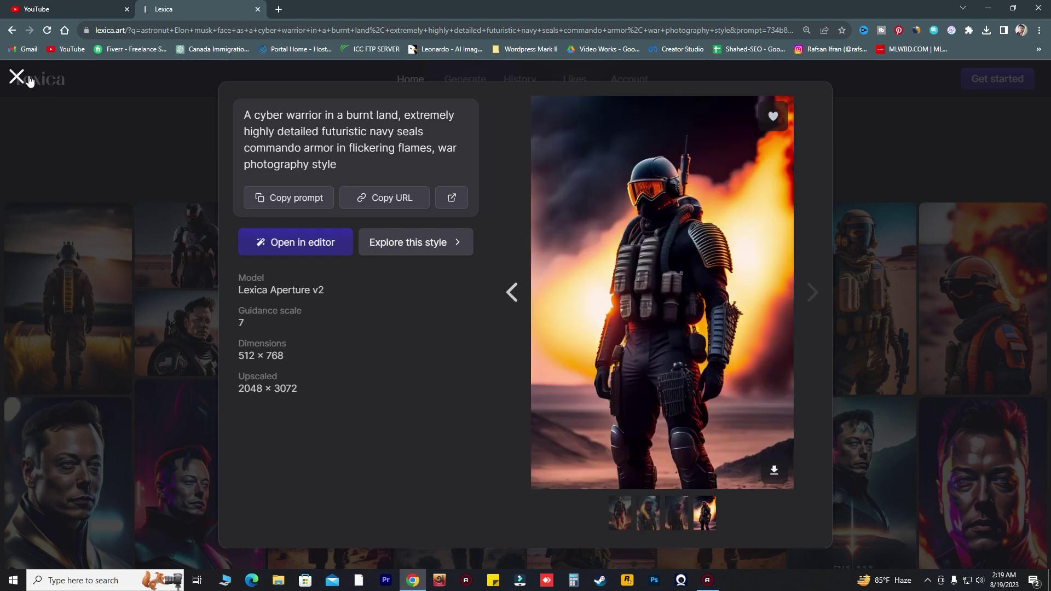
click(6, 80)
- Scroll further down the results and open the armoured Elon Musk image
scroll(554, 266, down, 7)
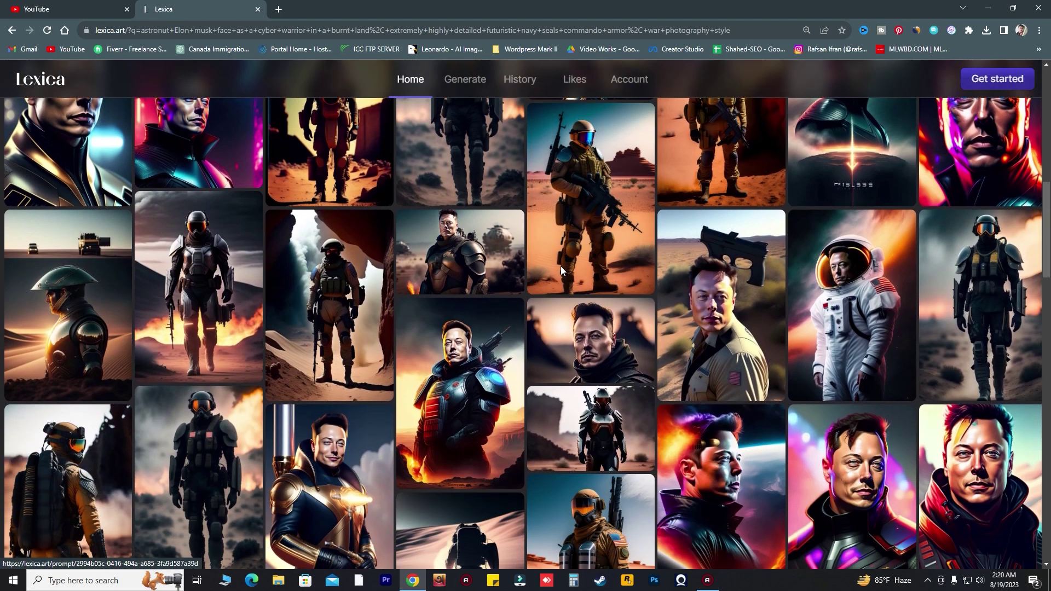
mouse_move(564, 266)
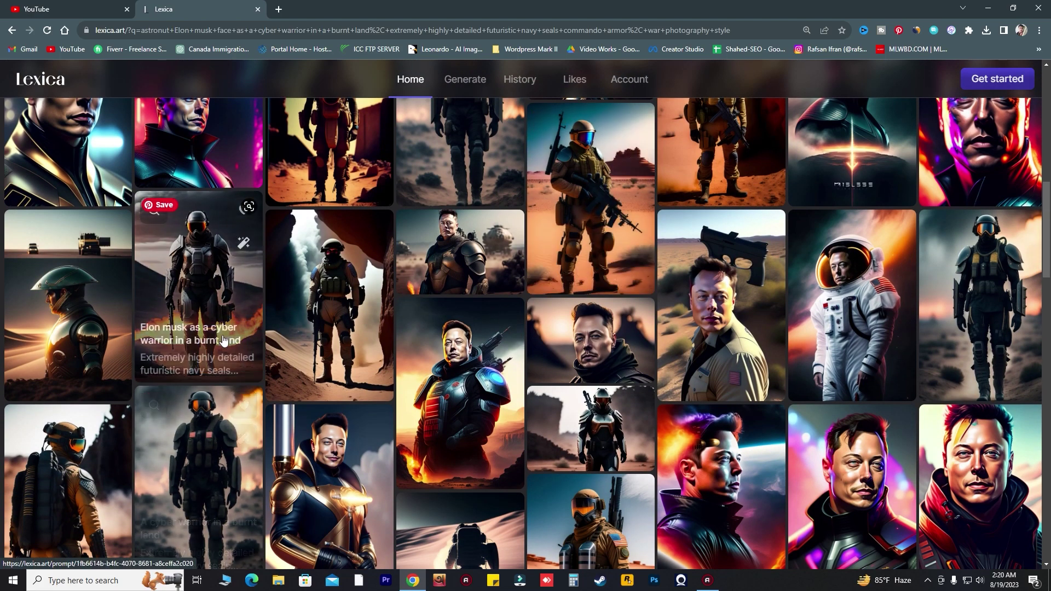
scroll(504, 322, down, 3)
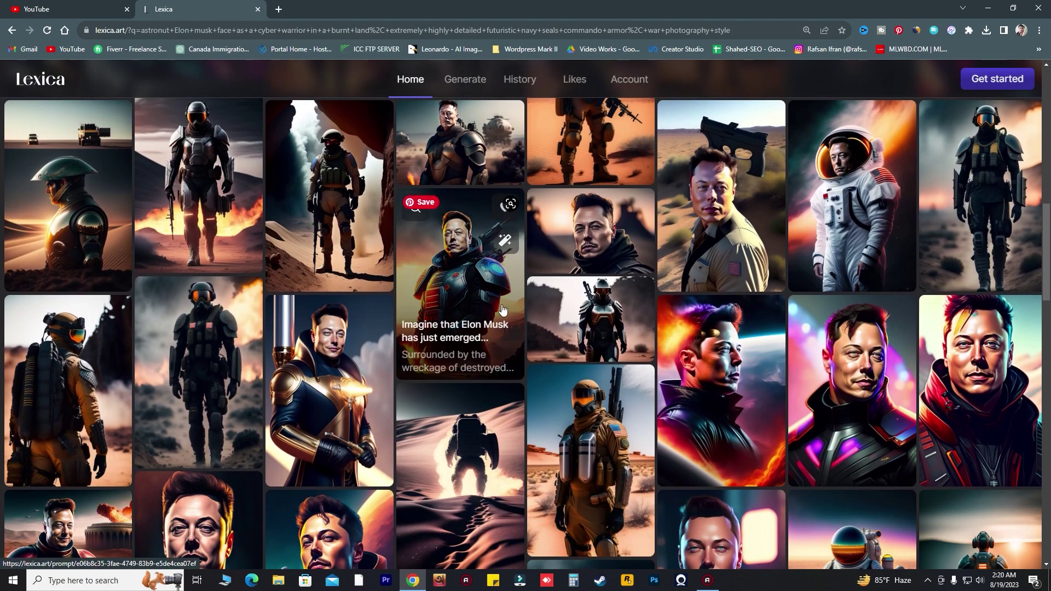
click(460, 135)
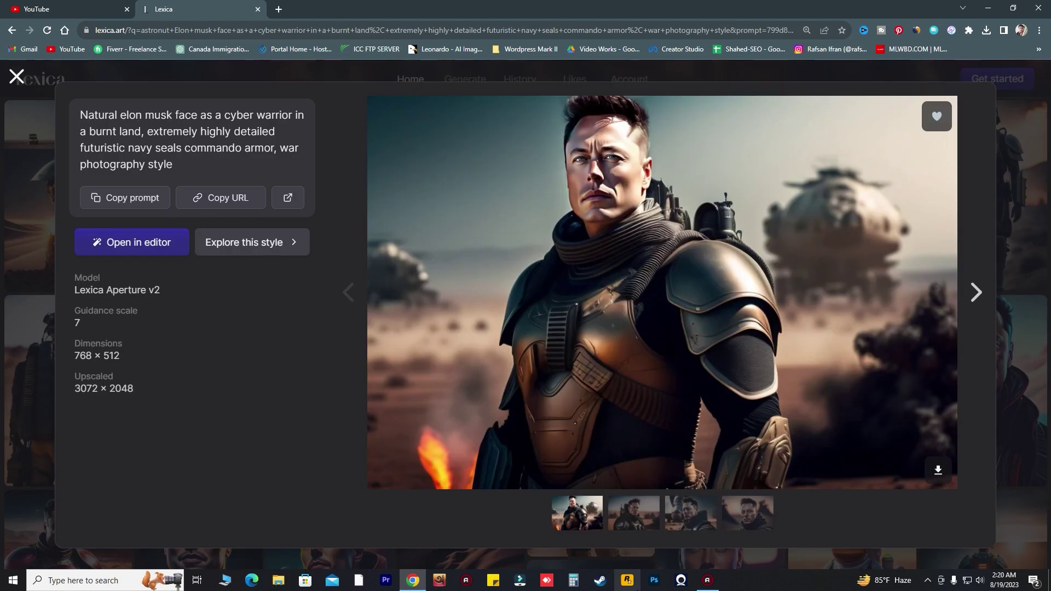
- Flip through the armoured image's variants, including the close-up portrait, then close its details
mouse_move(642, 190)
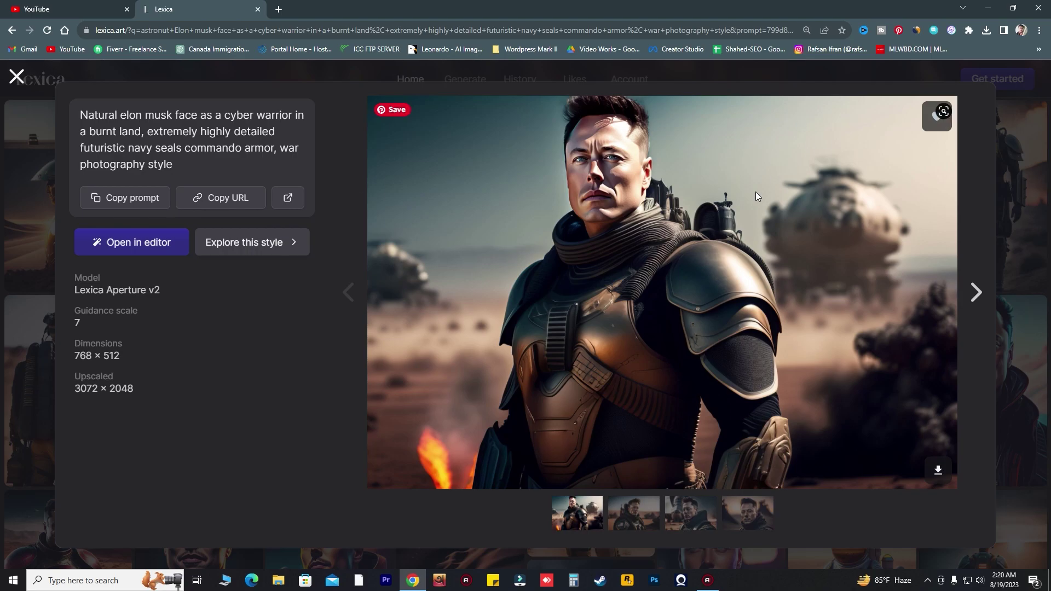
click(646, 528)
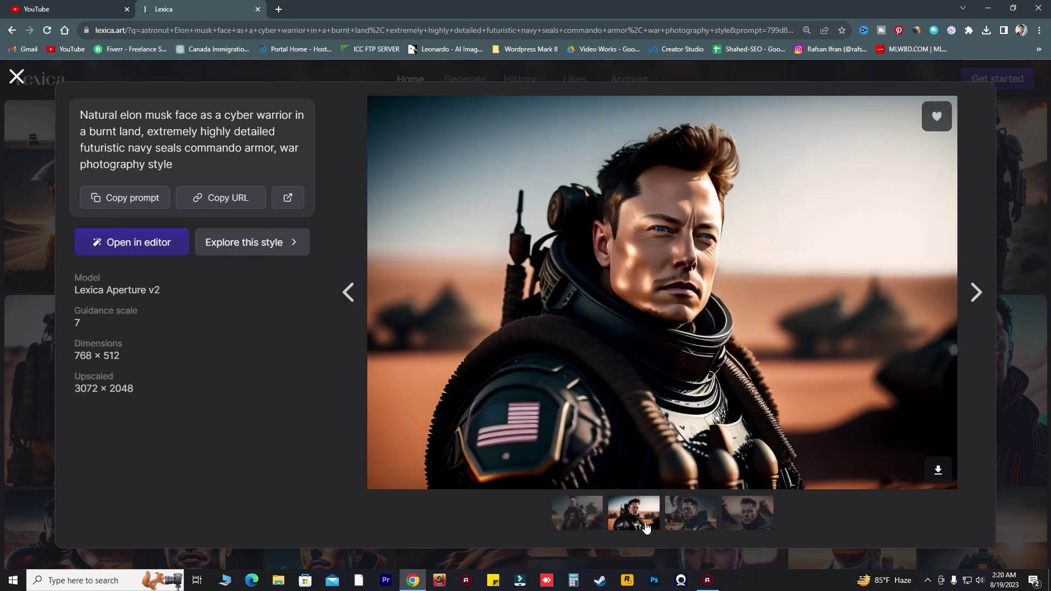
click(710, 532)
click(757, 526)
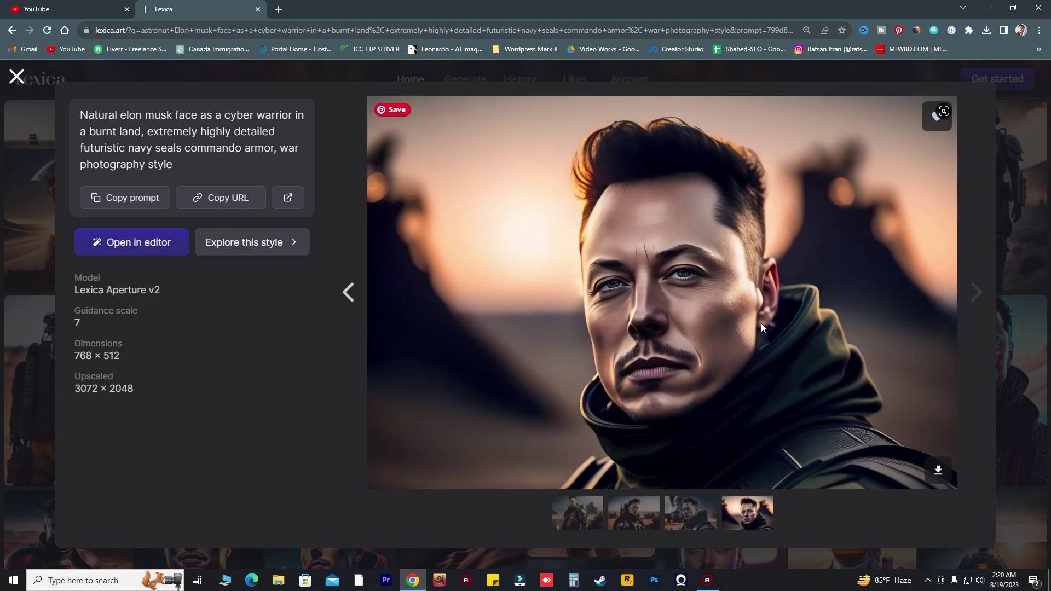
click(583, 524)
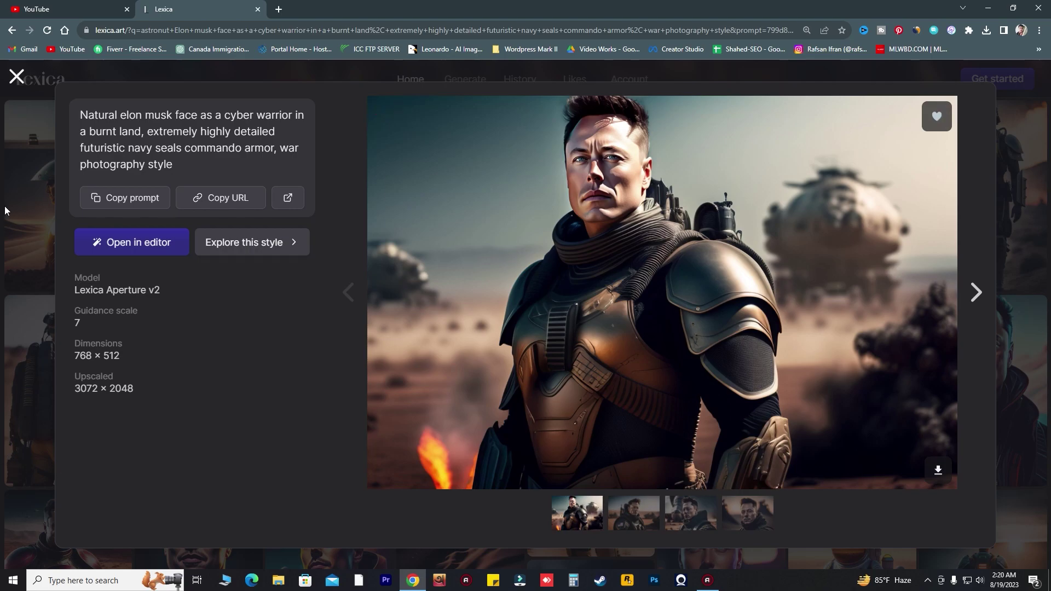
click(17, 77)
scroll(379, 402, down, 5)
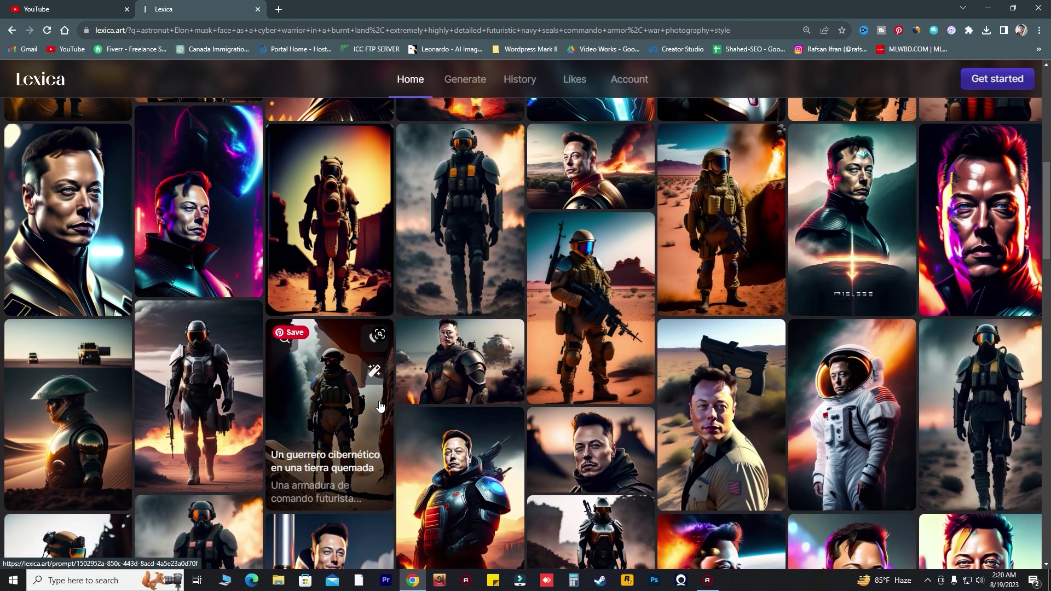
- View the desert-dunes astronaut's details (moonwalk prompt, Lexica Aperture v2, 512 × 768), then close them
scroll(379, 404, up, 1)
scroll(380, 405, up, 10)
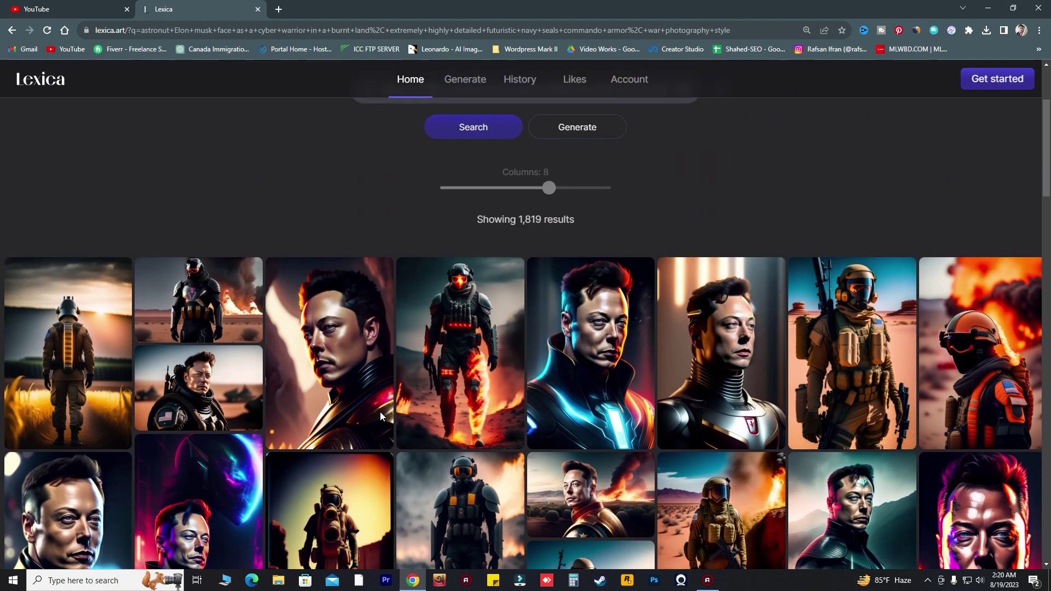
scroll(381, 416, down, 2)
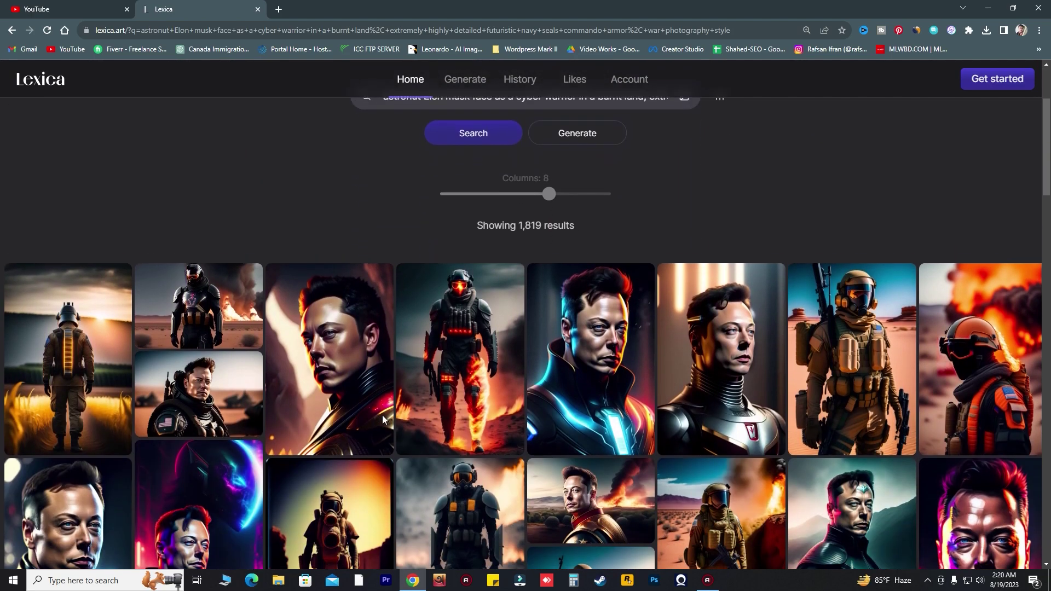
scroll(382, 420, down, 3)
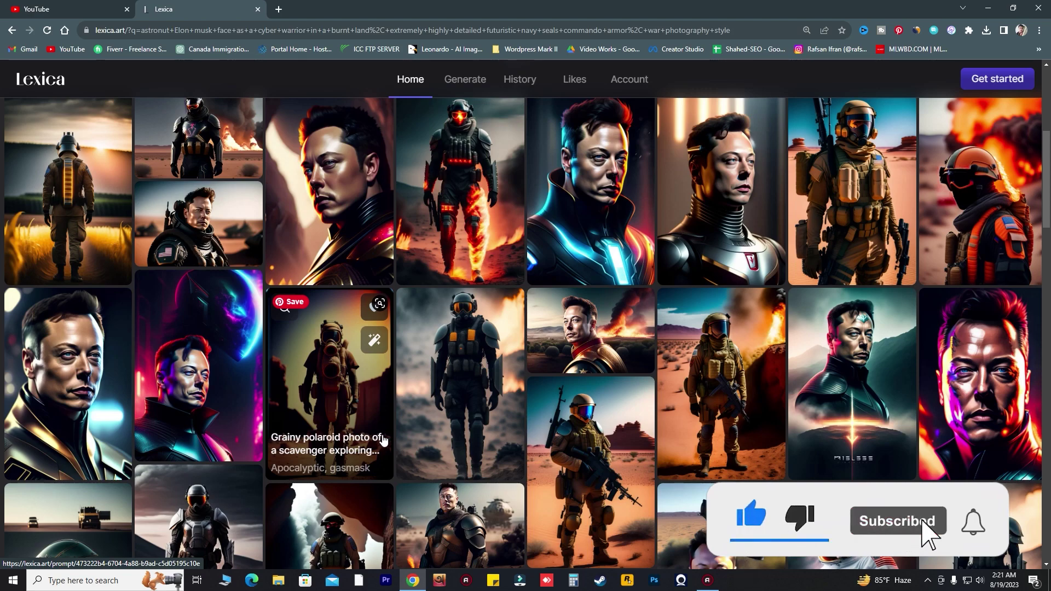
scroll(382, 438, down, 7)
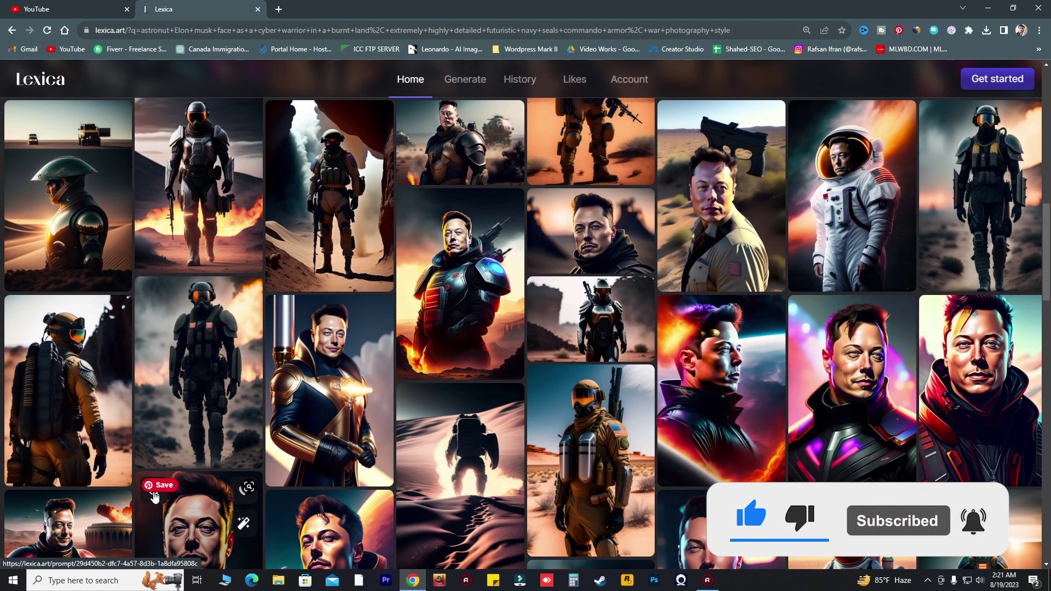
scroll(588, 405, down, 1)
scroll(588, 405, up, 3)
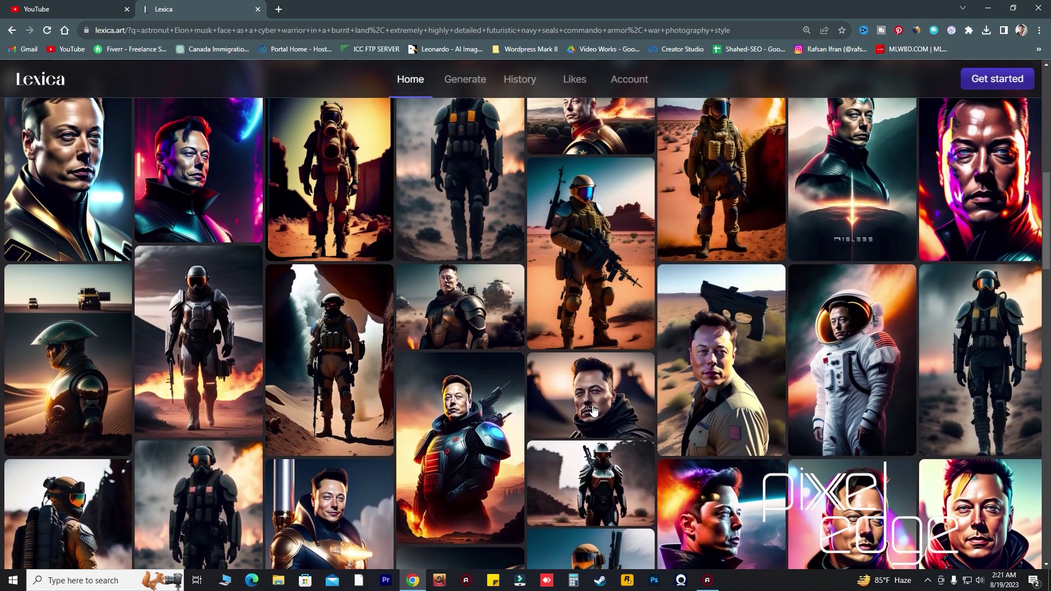
scroll(849, 356, down, 2)
scroll(274, 405, down, 3)
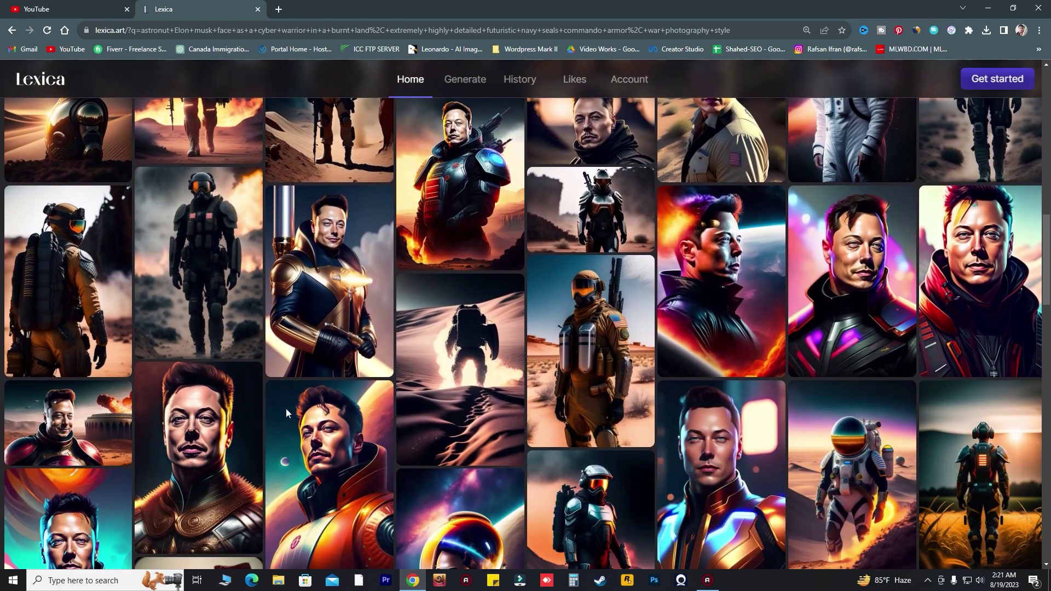
click(460, 353)
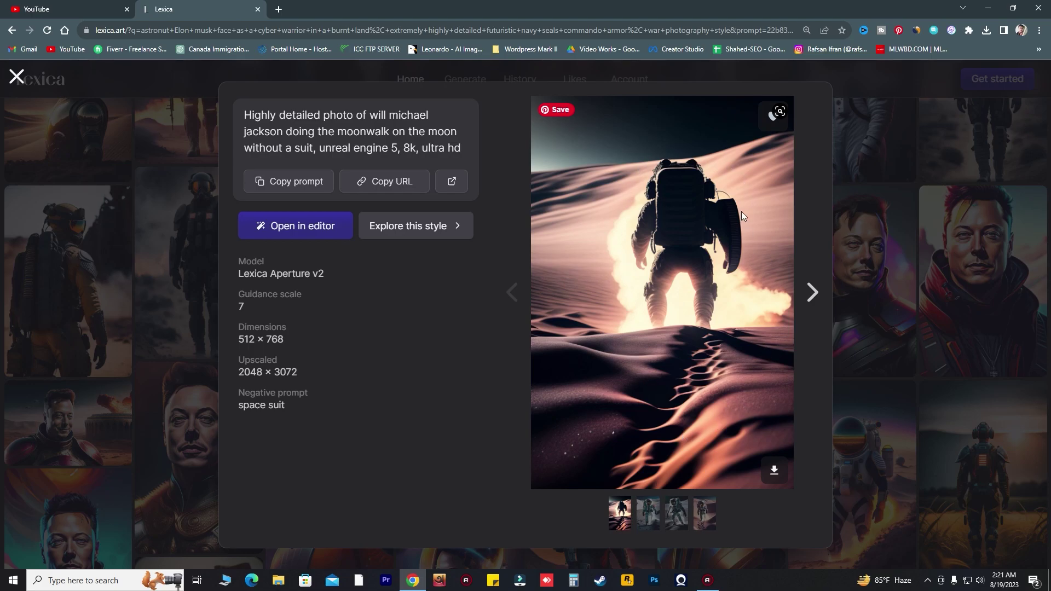
click(16, 77)
- Open the astronaut-on-asteroid image and view its planet and third variants, then close it
scroll(189, 246, down, 5)
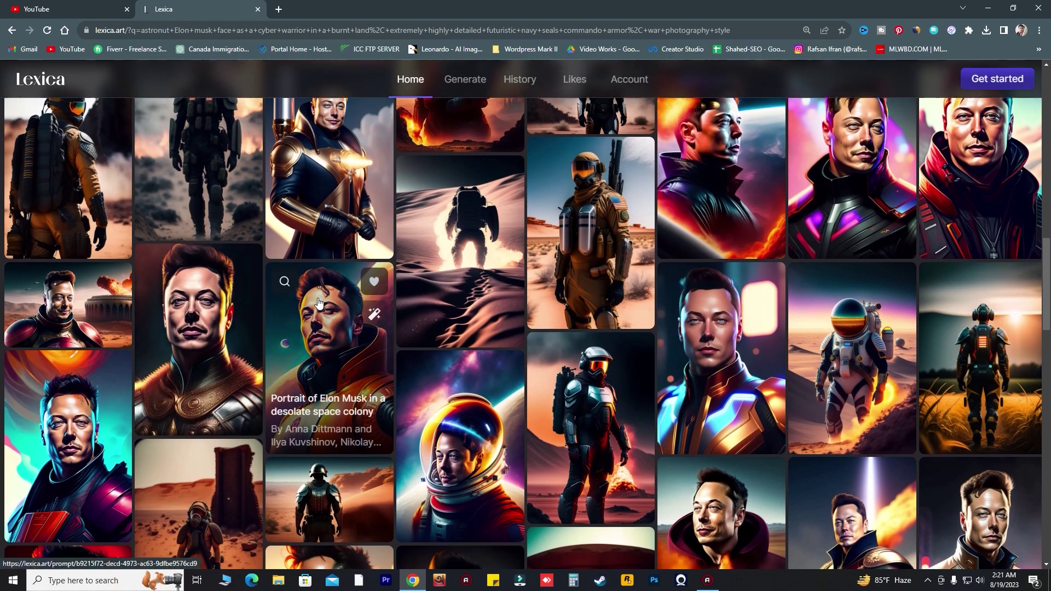
scroll(328, 304, down, 3)
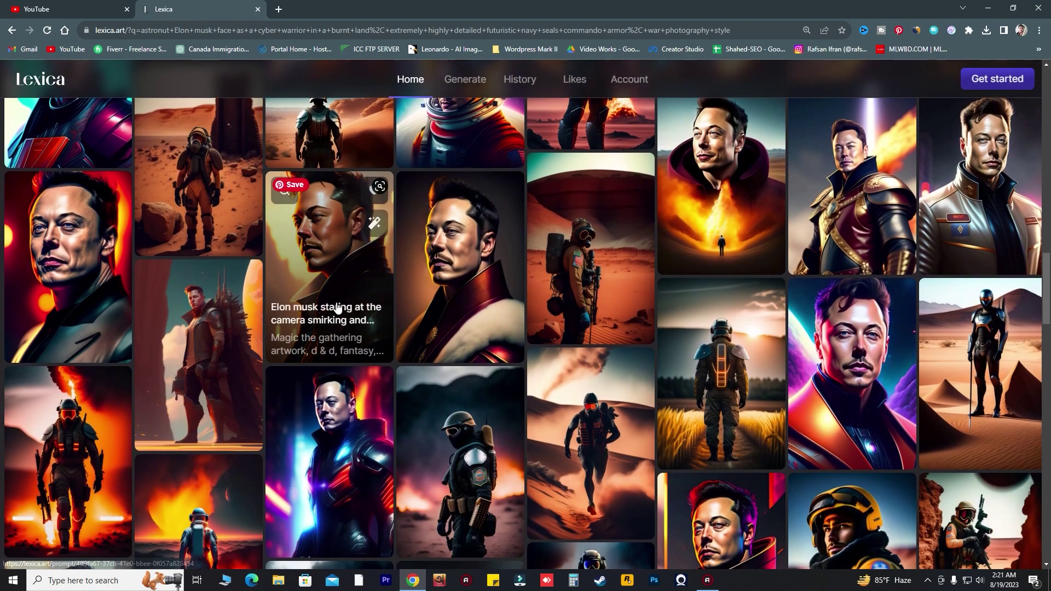
scroll(346, 309, down, 9)
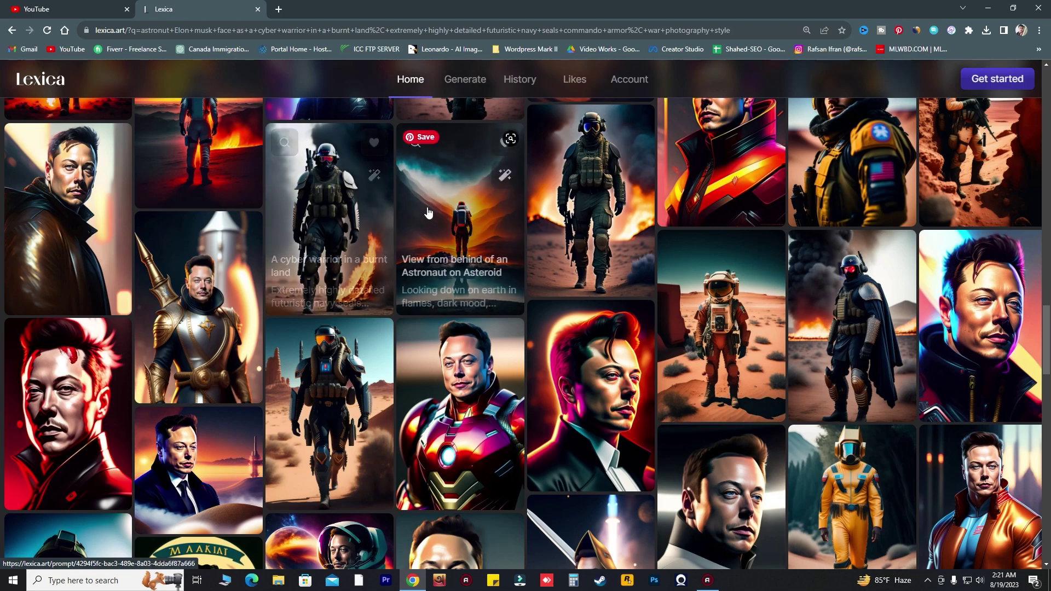
click(449, 310)
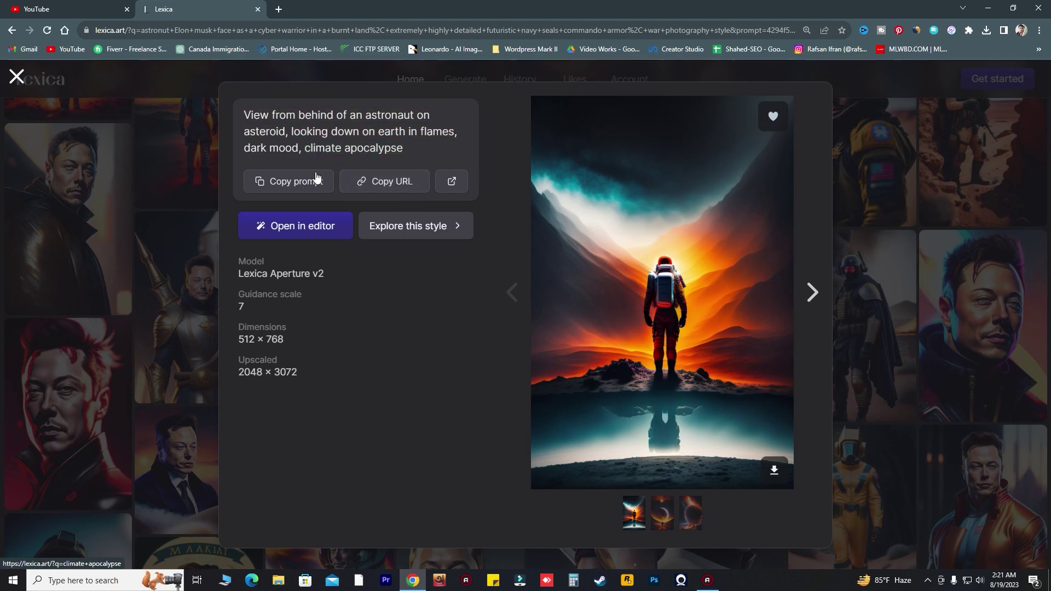
click(669, 524)
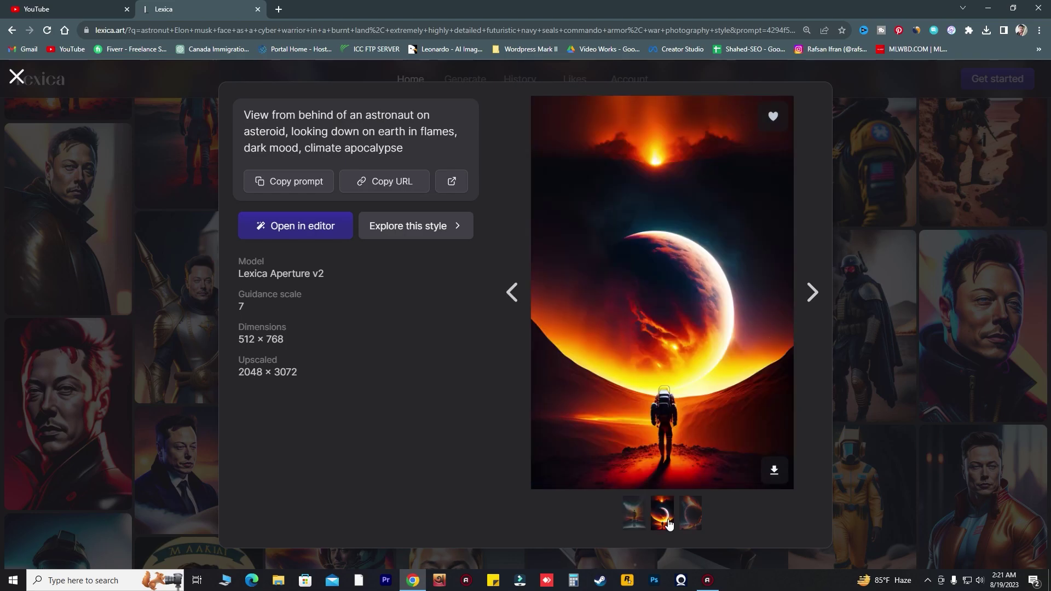
click(695, 524)
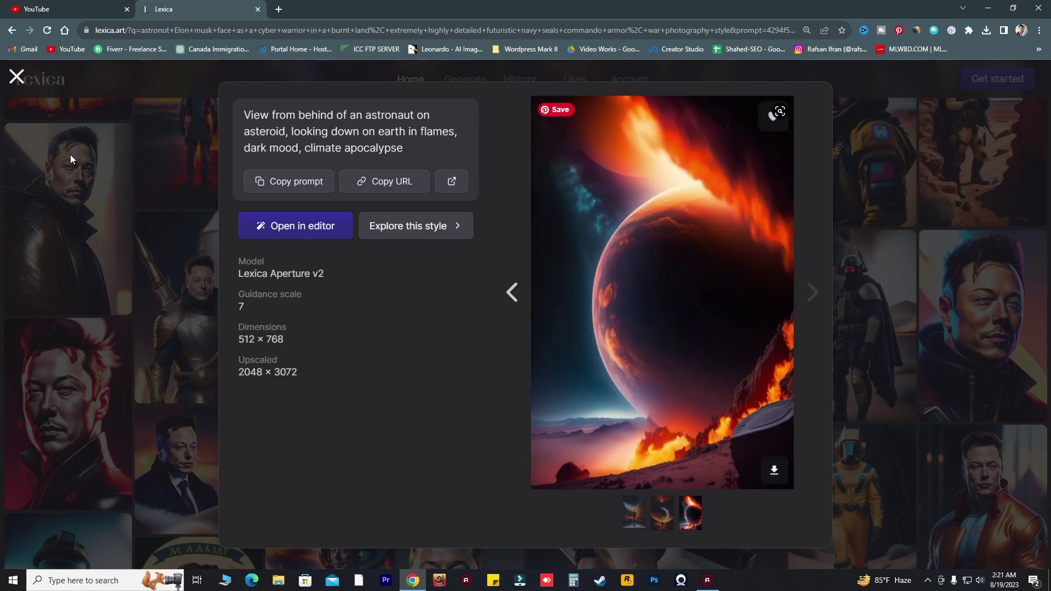
click(16, 77)
- Open the 'Elon musk as an astronaut' image details, then close them
scroll(453, 368, down, 1)
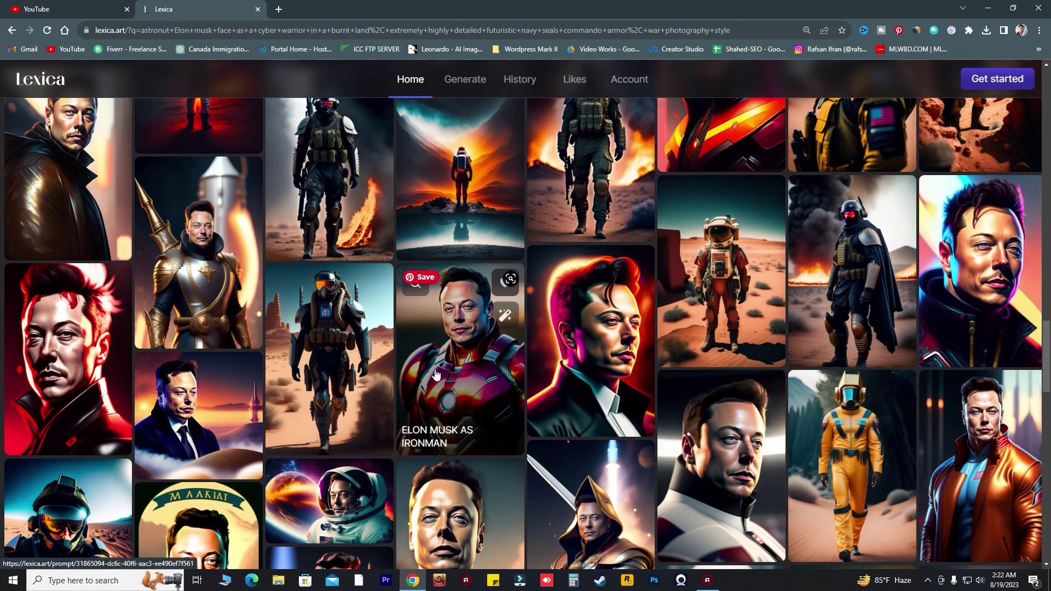
scroll(436, 374, down, 3)
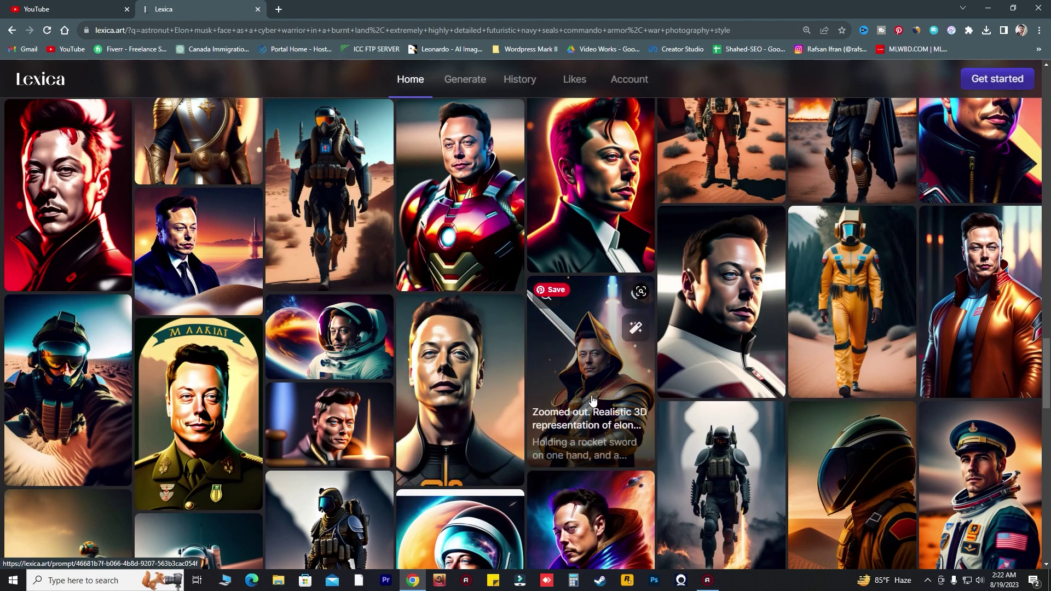
click(339, 351)
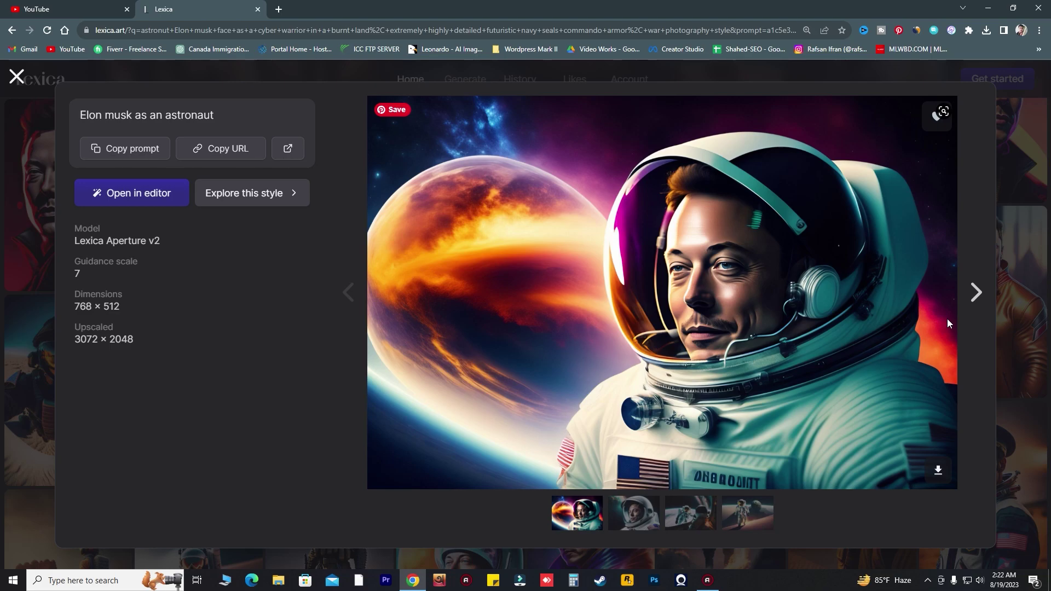
click(23, 79)
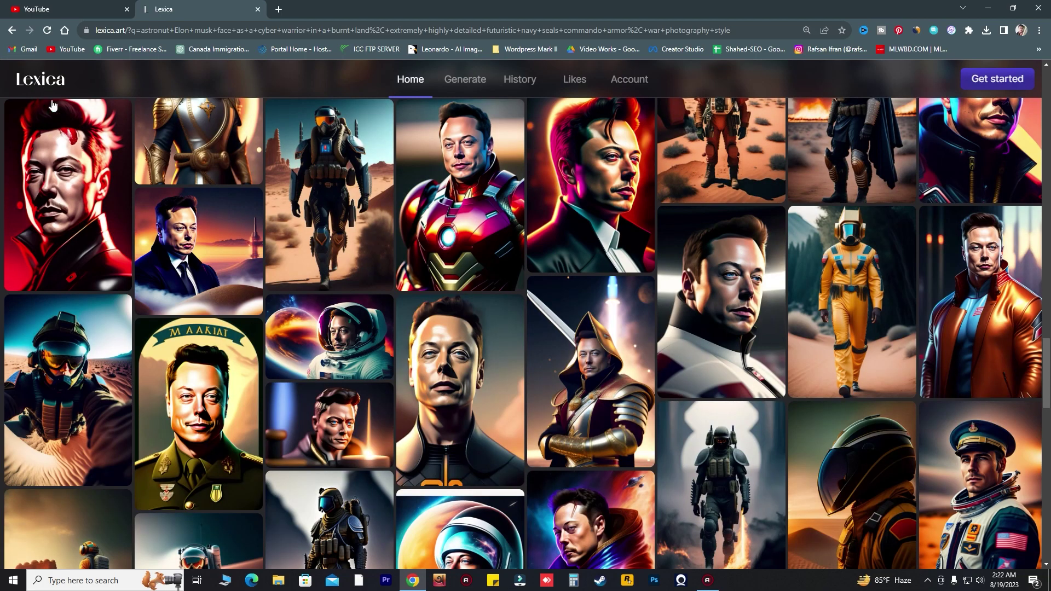
- Open the Elon Musk in a suit image details, then close them
scroll(459, 291, down, 3)
scroll(460, 290, down, 4)
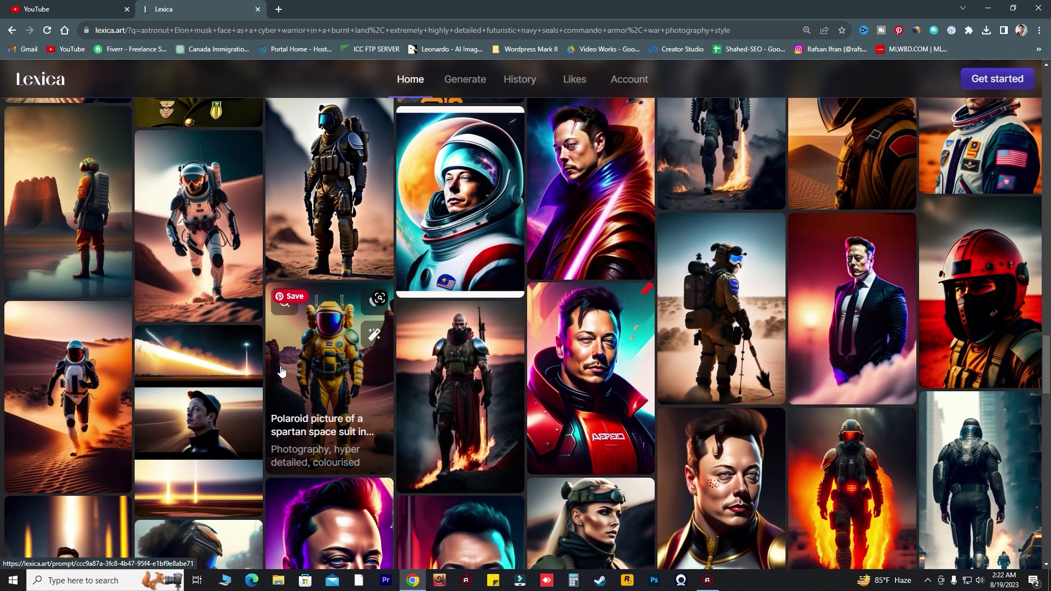
scroll(718, 274, down, 1)
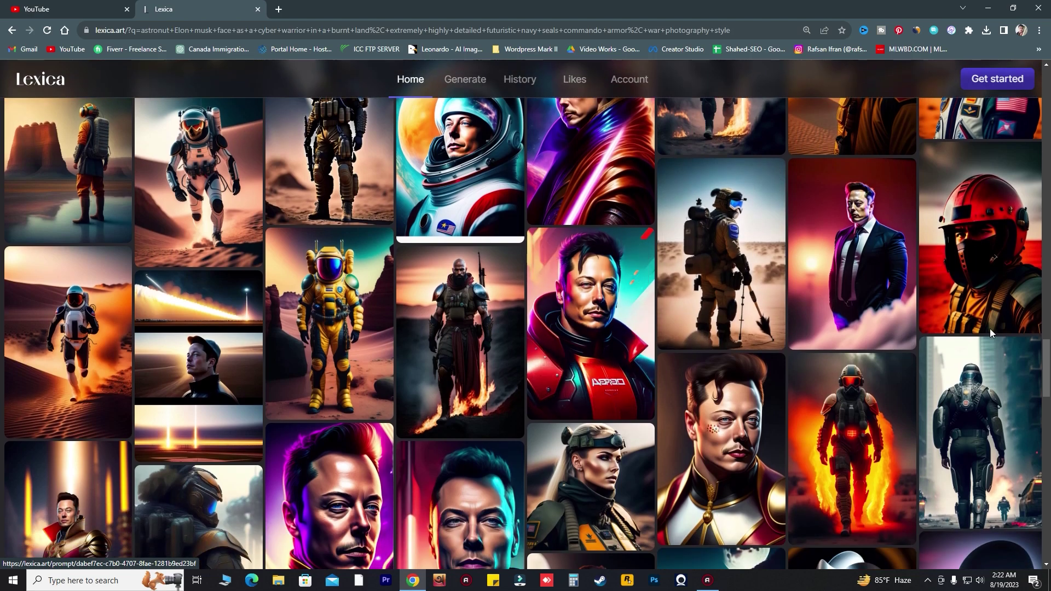
click(854, 257)
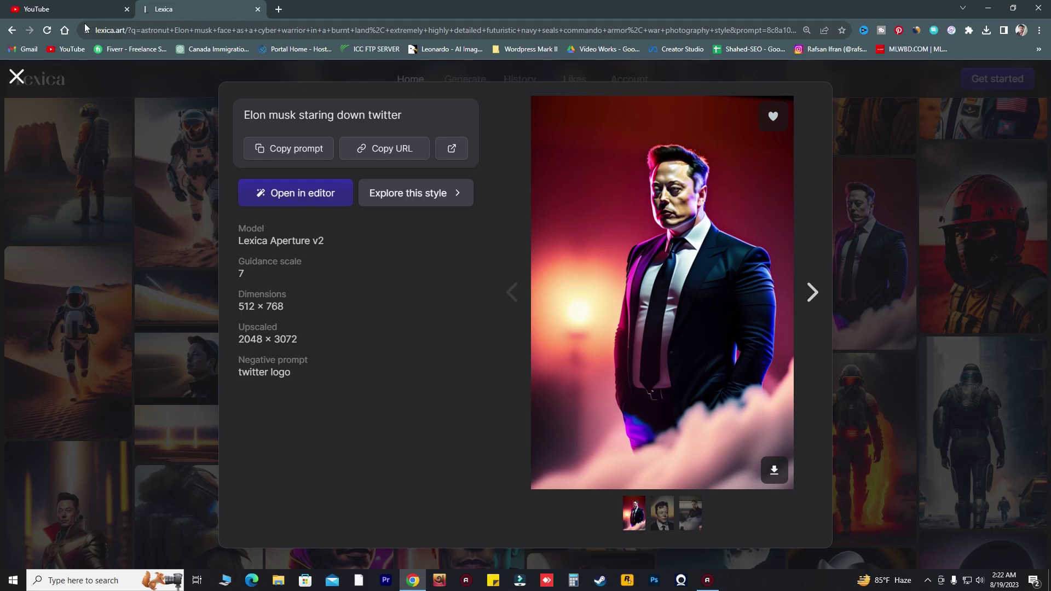
click(6, 84)
- Open the black-jacketed Elon Musk Apex Legends victory image details (Aperture v2, guidance 7)
scroll(432, 189, down, 5)
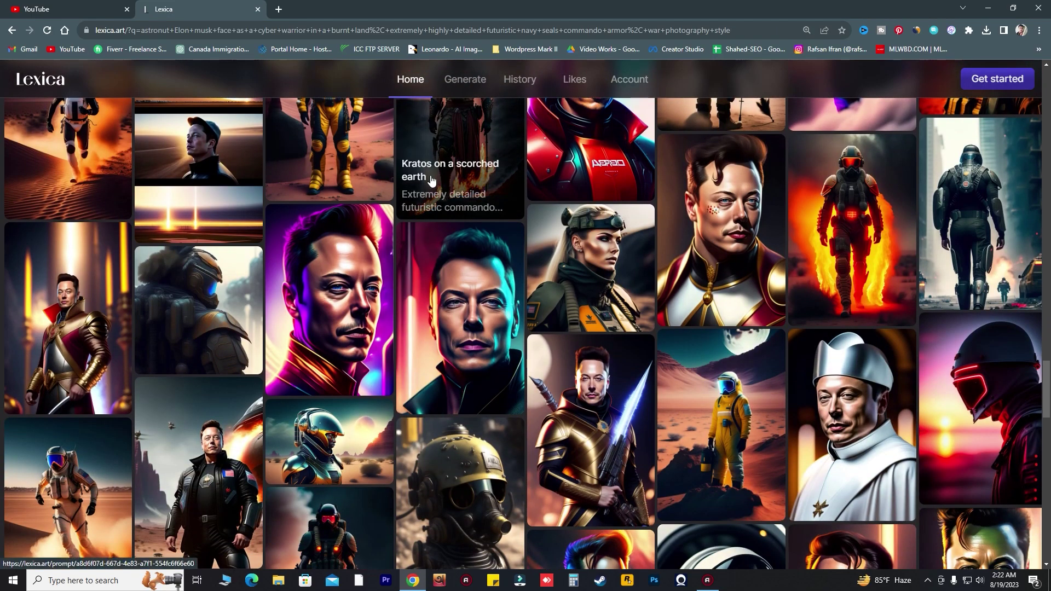
scroll(506, 216, down, 2)
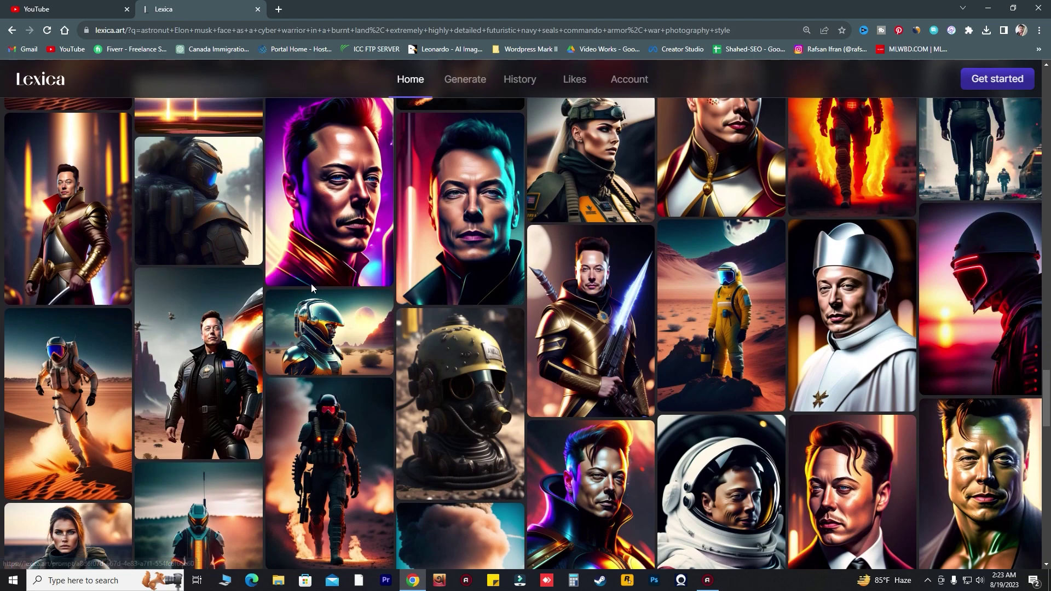
click(190, 303)
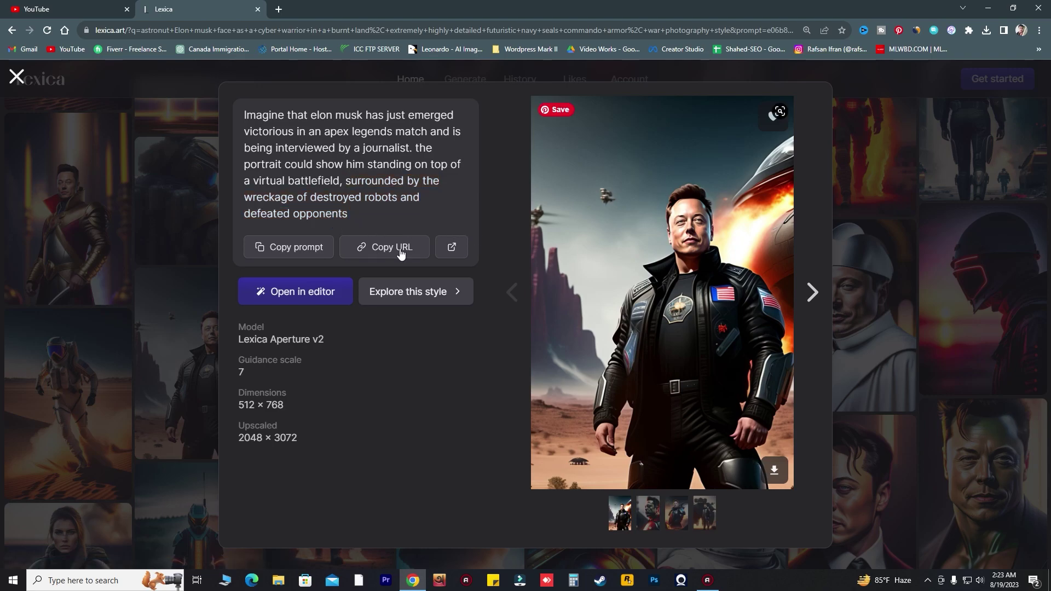
click(653, 529)
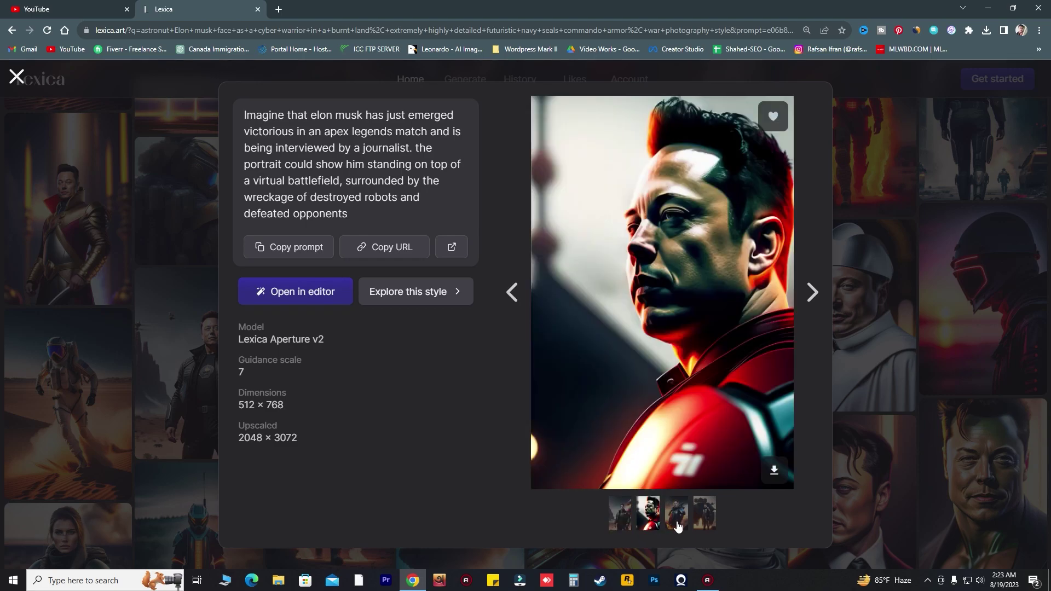
click(678, 525)
click(704, 525)
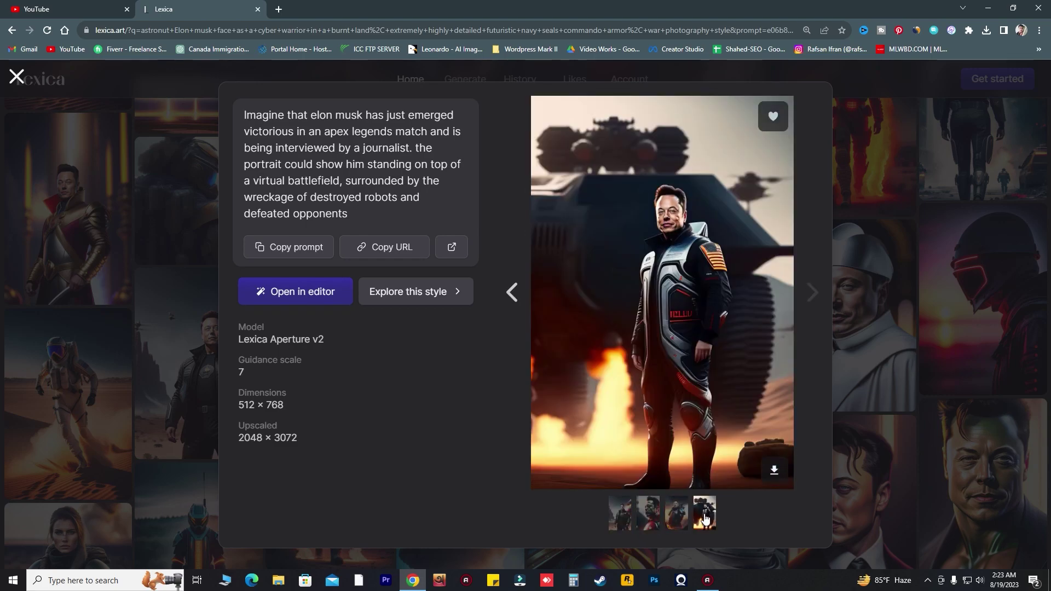
key(Escape)
scroll(294, 262, down, 2)
scroll(294, 262, down, 3)
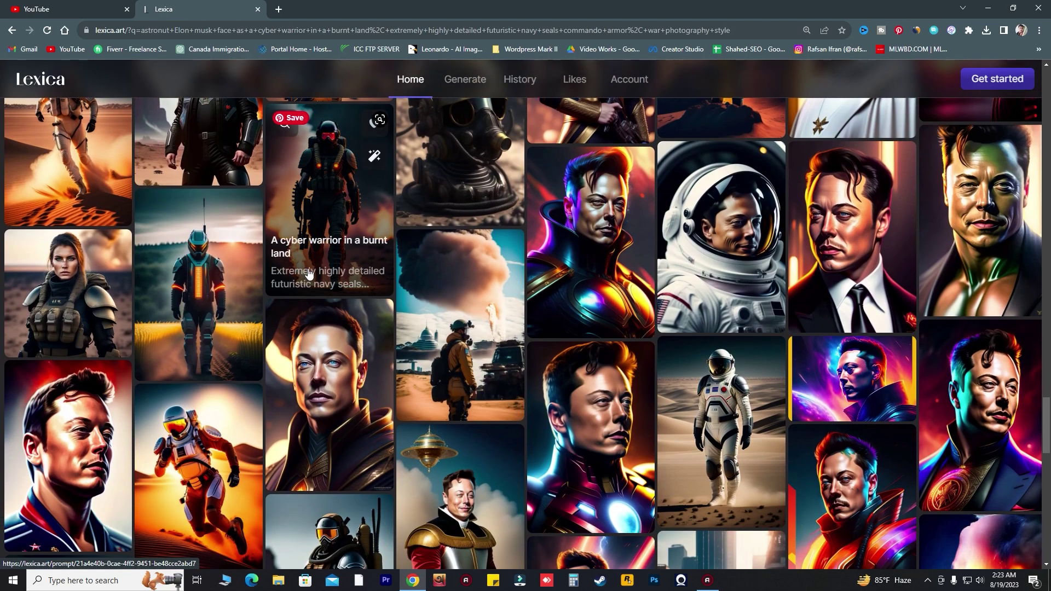
scroll(313, 275, down, 7)
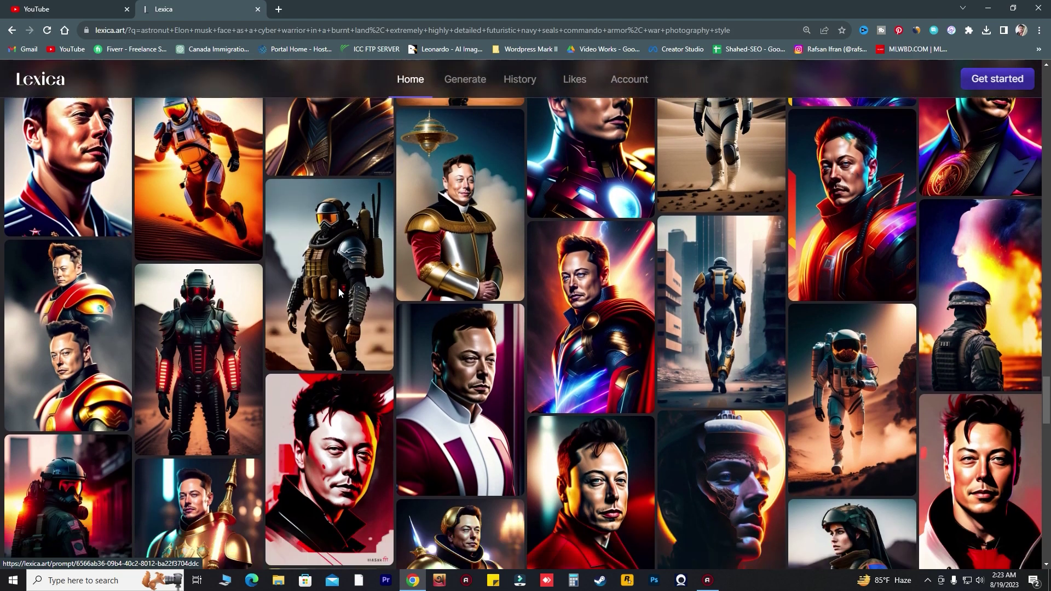
scroll(907, 251, down, 6)
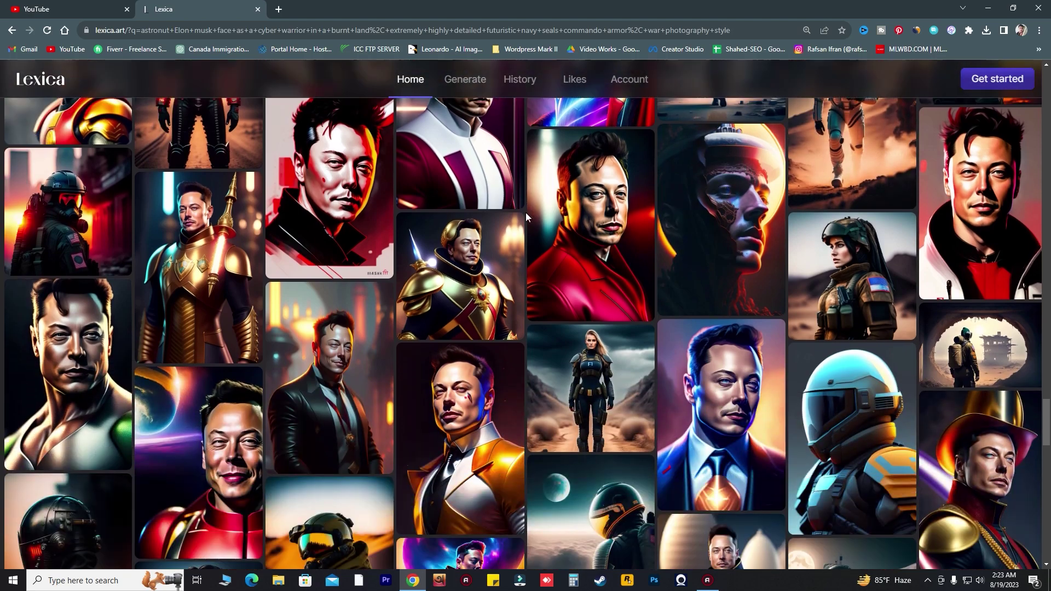
scroll(409, 366, down, 6)
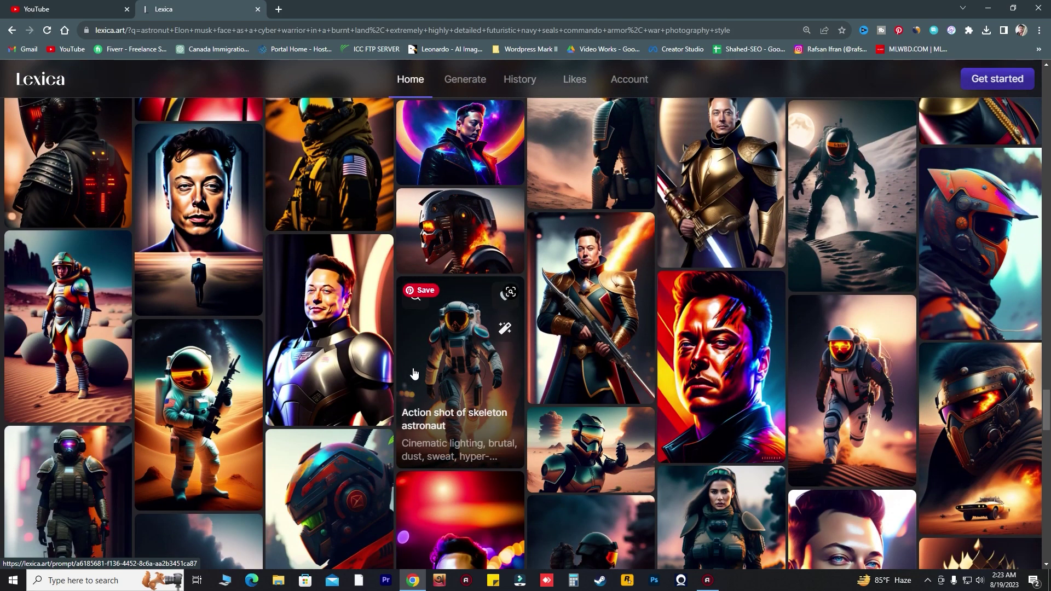
scroll(414, 373, down, 8)
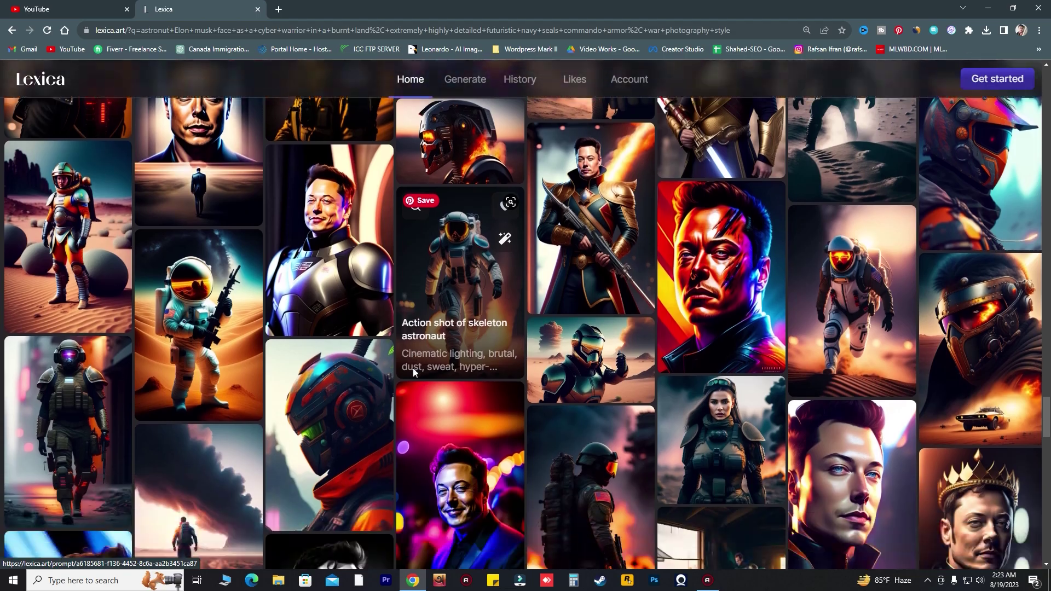
scroll(478, 365, up, 10)
scroll(477, 364, up, 15)
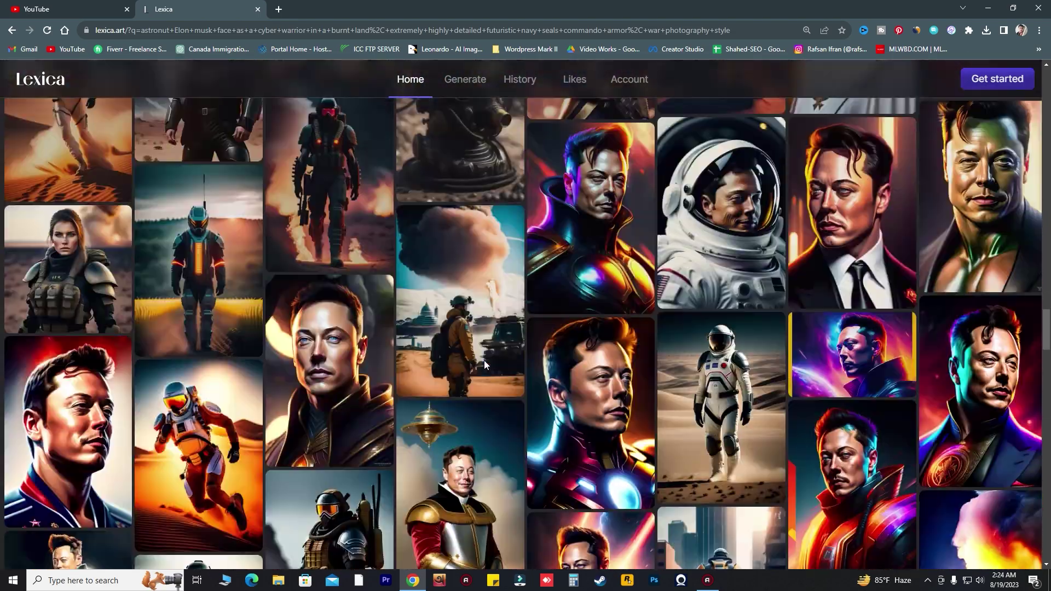
scroll(496, 372, up, 13)
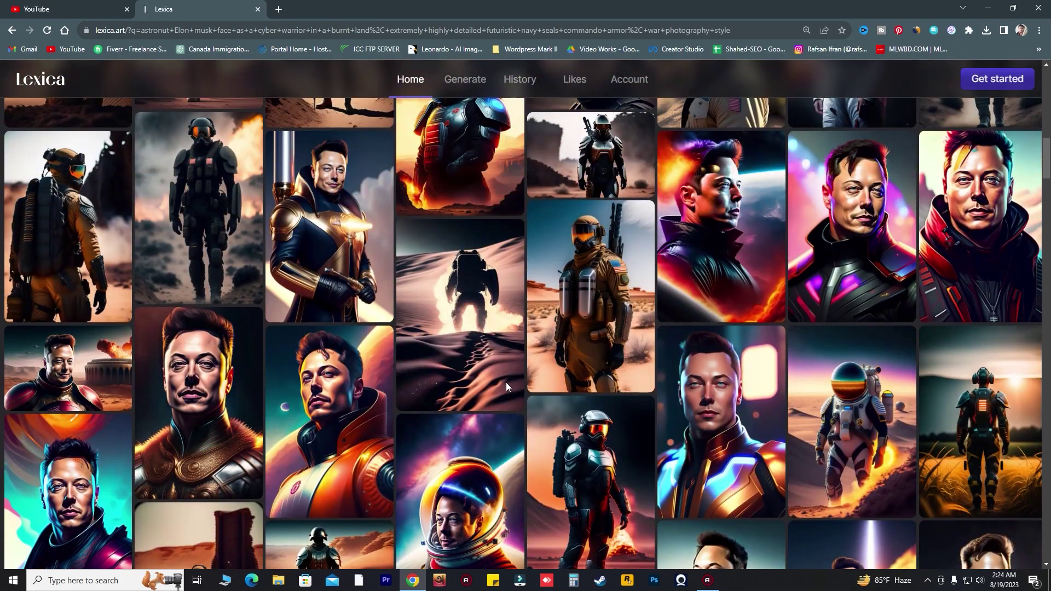
mouse_move(506, 387)
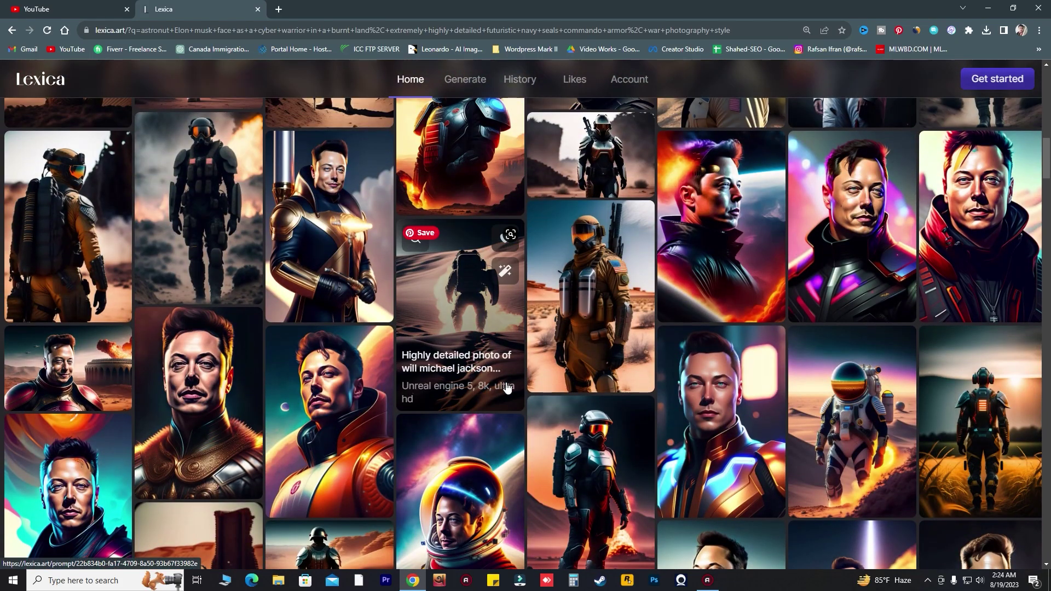
scroll(507, 386, up, 8)
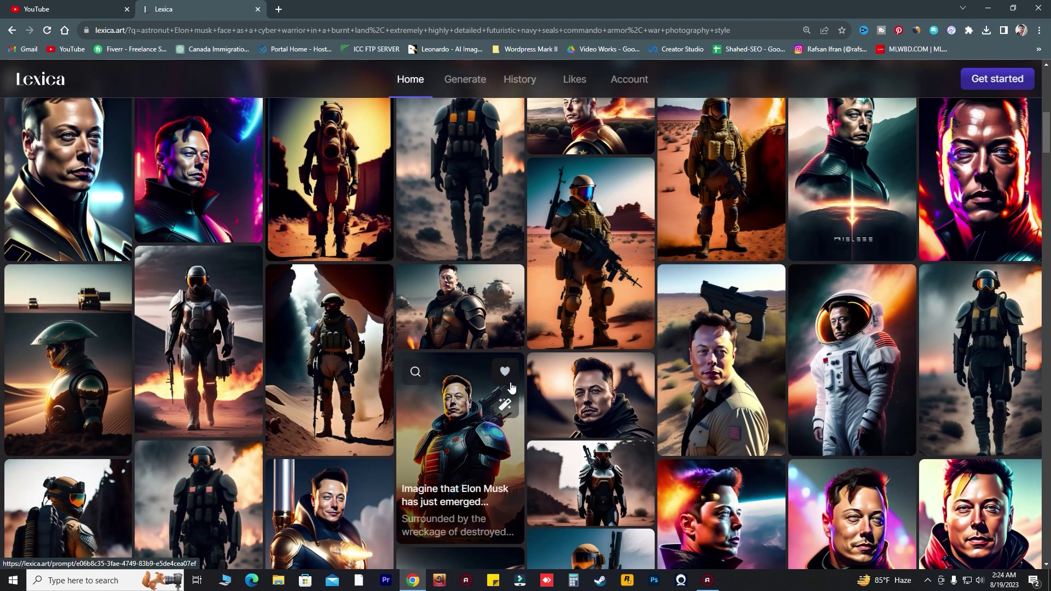
scroll(519, 306, down, 5)
scroll(520, 296, up, 5)
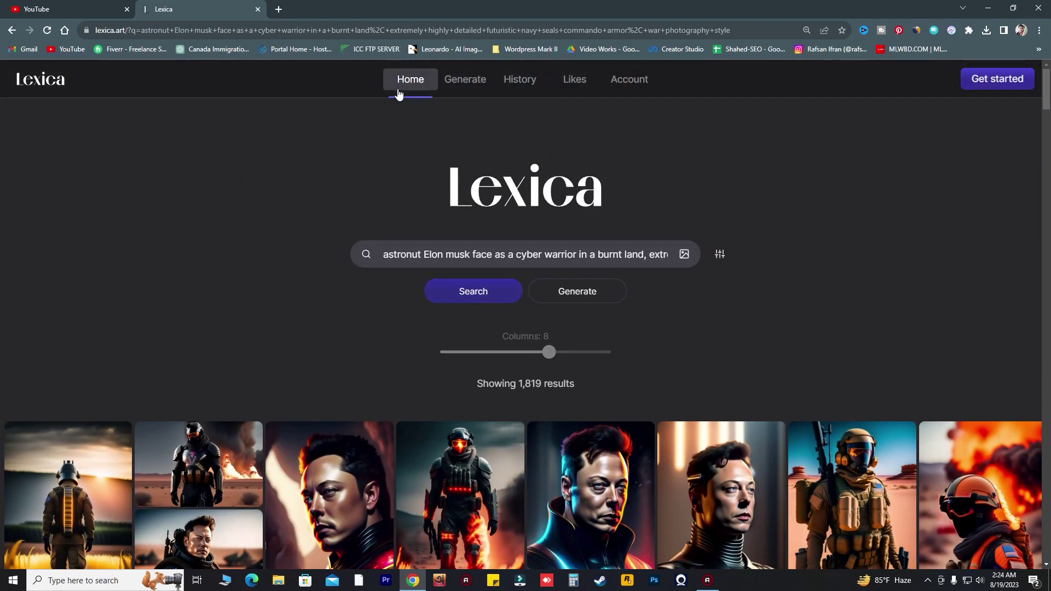
- Download the cyber warrior in a burnt land image and close its details
scroll(467, 310, down, 10)
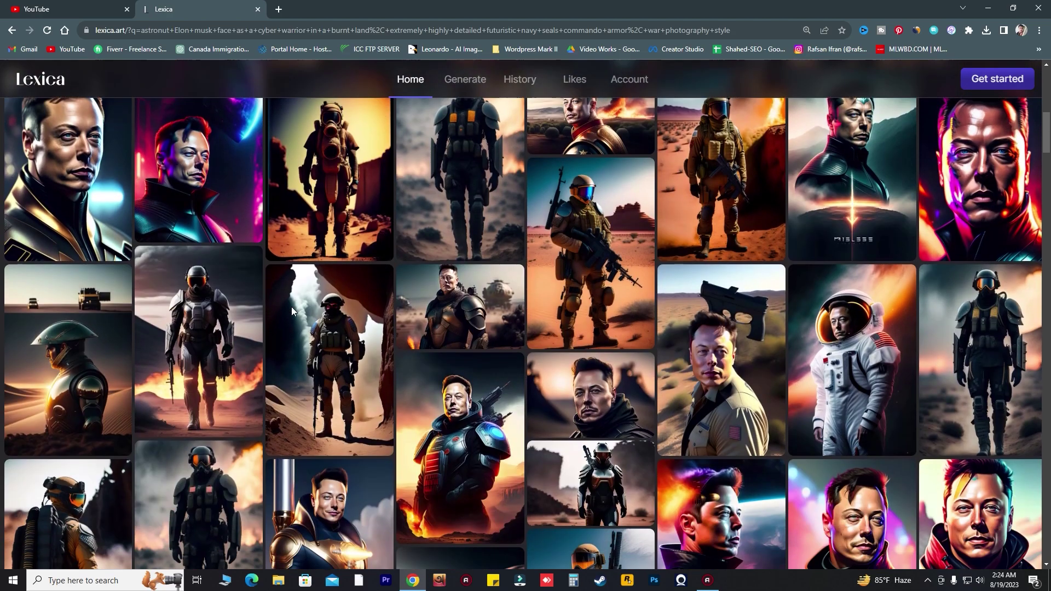
scroll(356, 262, up, 3)
click(417, 222)
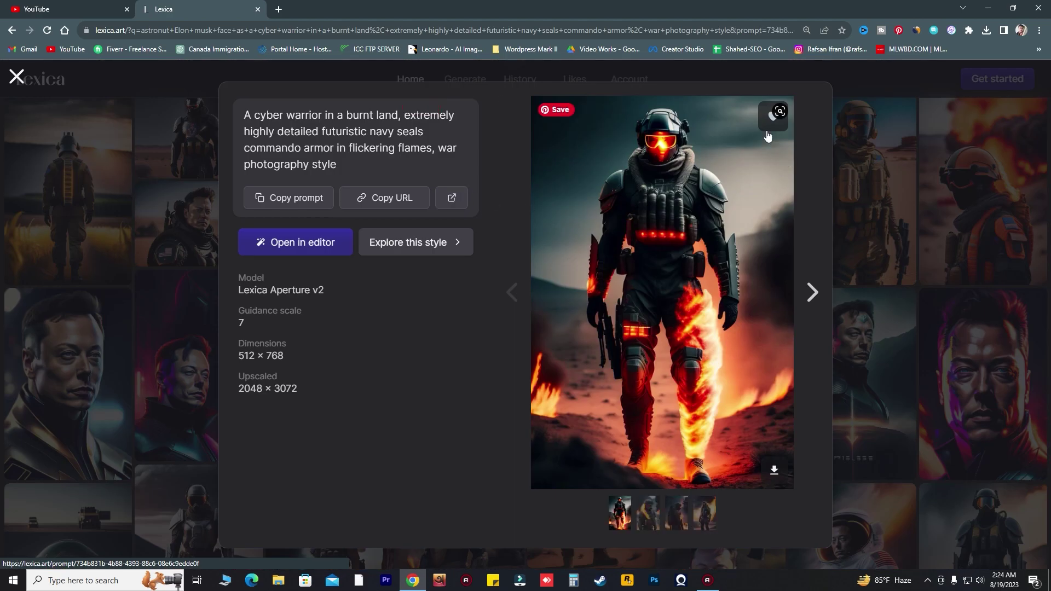
click(775, 472)
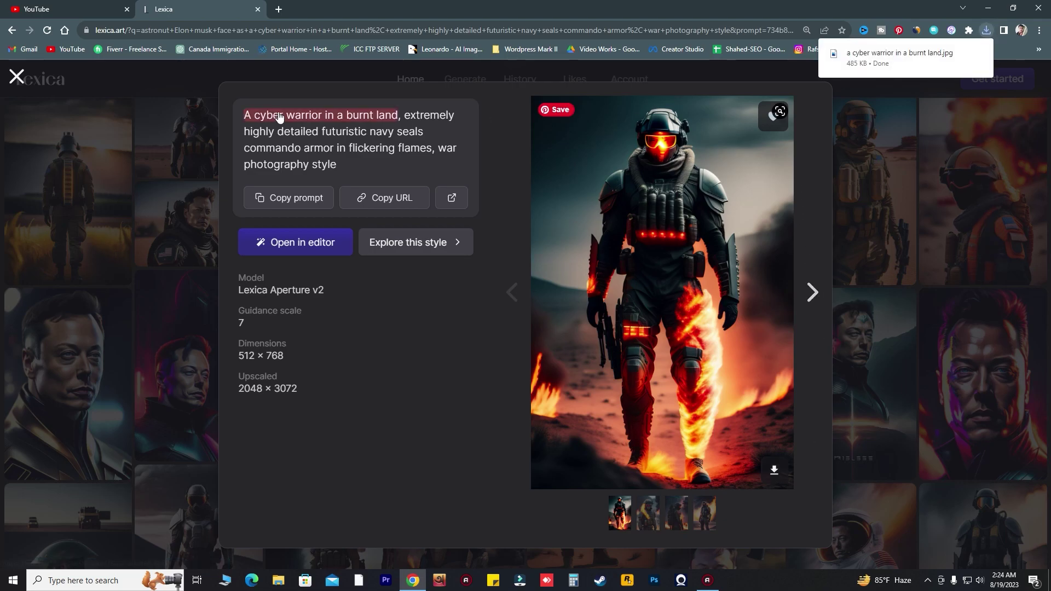
click(15, 75)
- Scroll further down and open the Mars scavenger image's details
scroll(246, 356, down, 4)
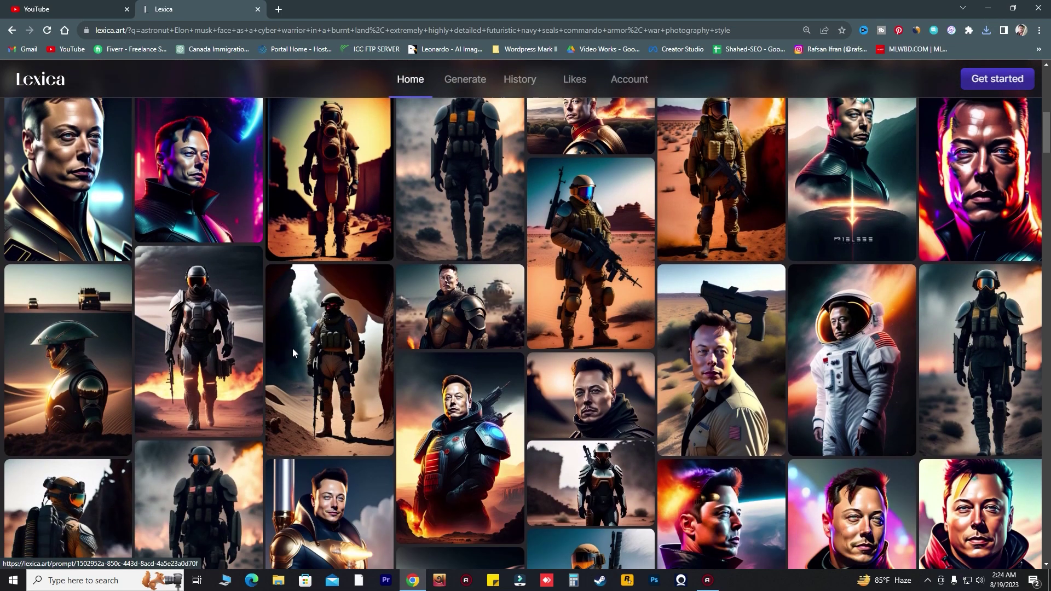
scroll(183, 390, down, 3)
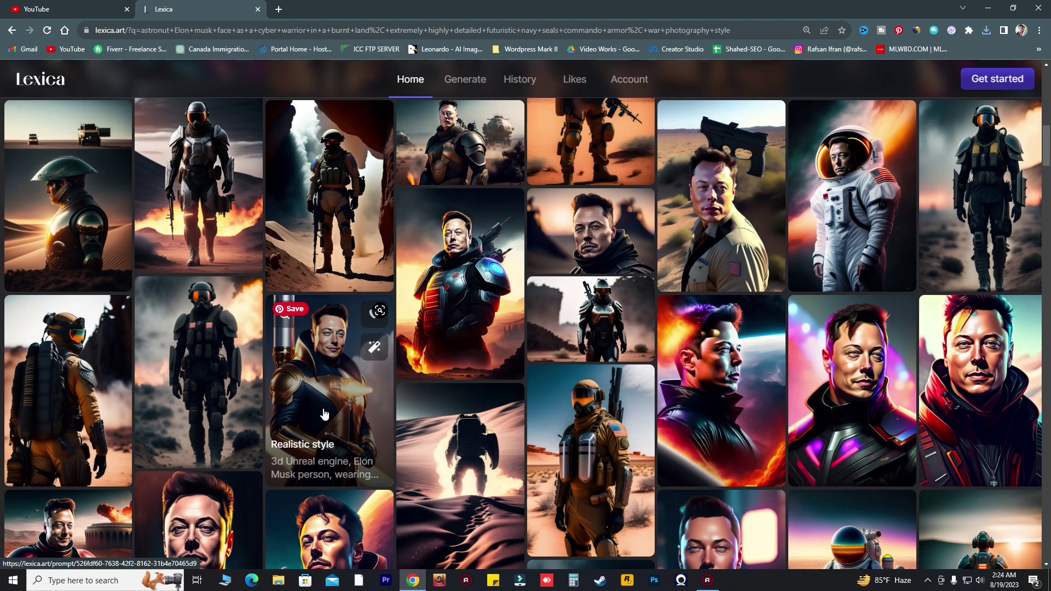
scroll(323, 413, down, 3)
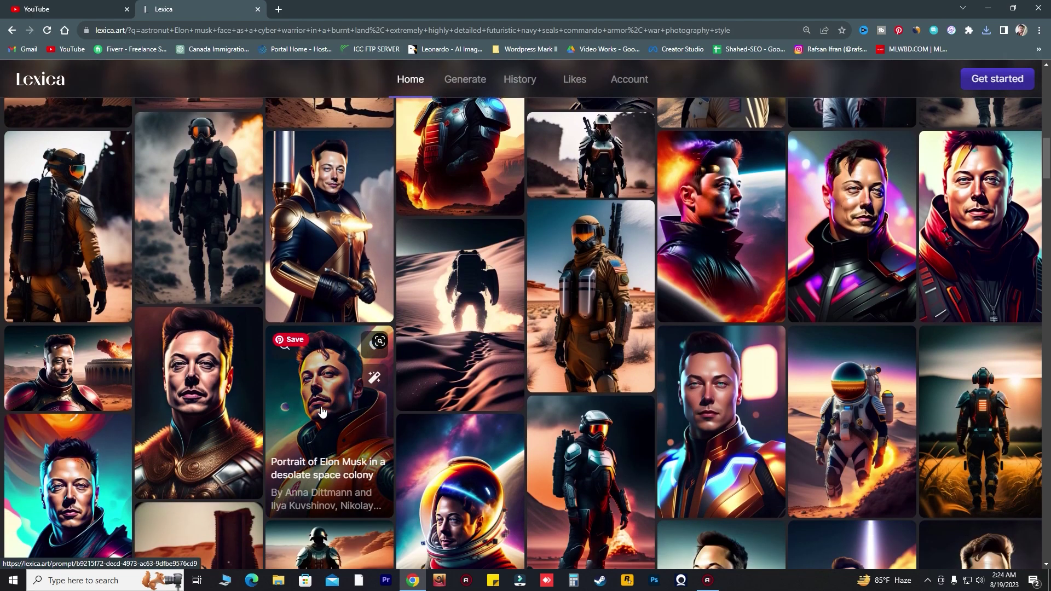
scroll(321, 411, down, 3)
scroll(318, 414, down, 2)
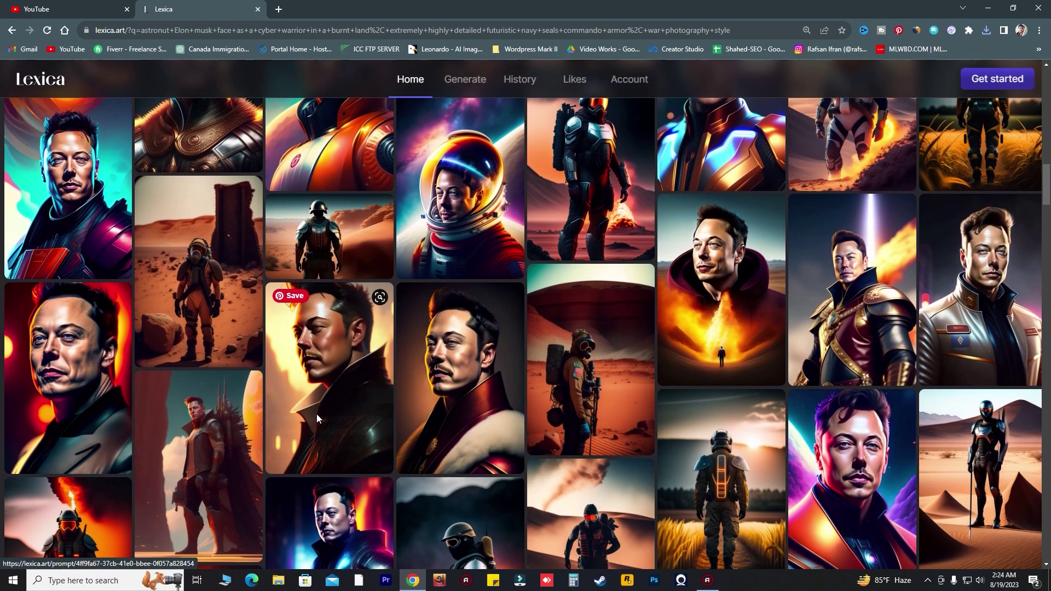
scroll(712, 465, down, 3)
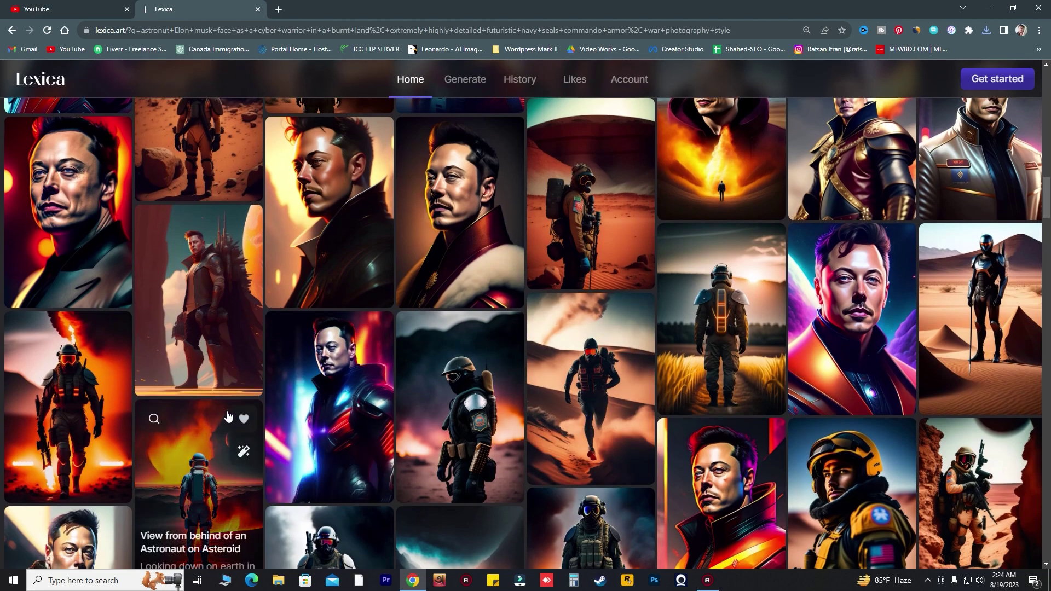
scroll(217, 377, up, 1)
scroll(633, 379, down, 4)
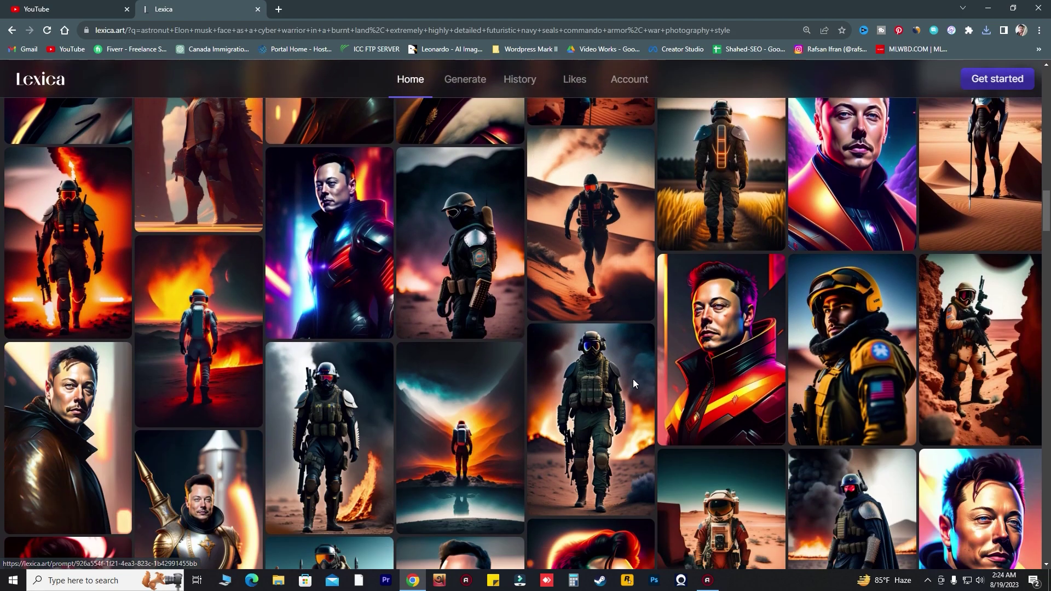
click(1033, 340)
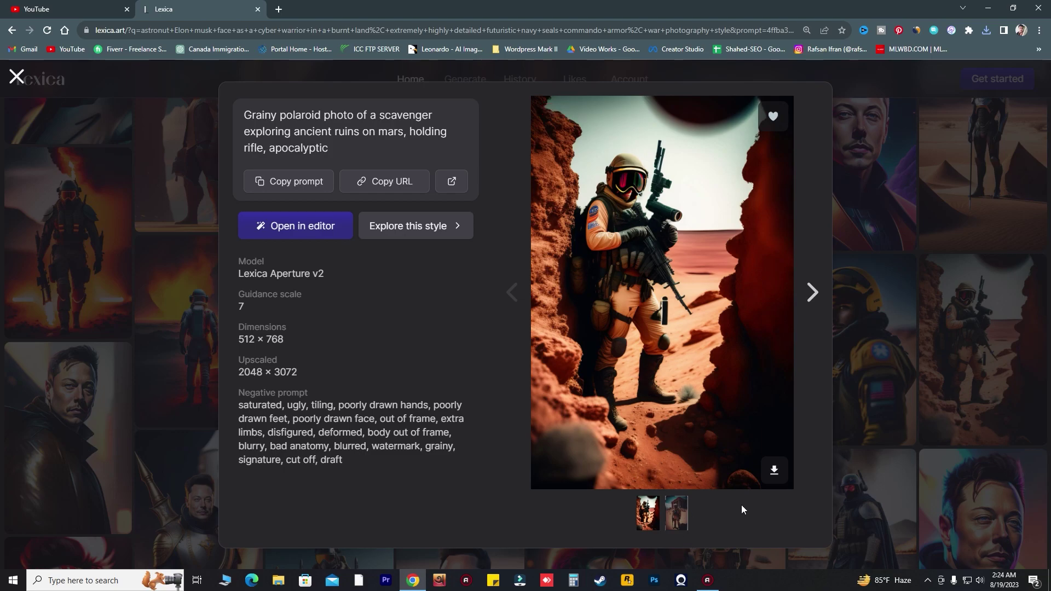
- Download the Mars scavenger polaroid image and close its details
click(774, 469)
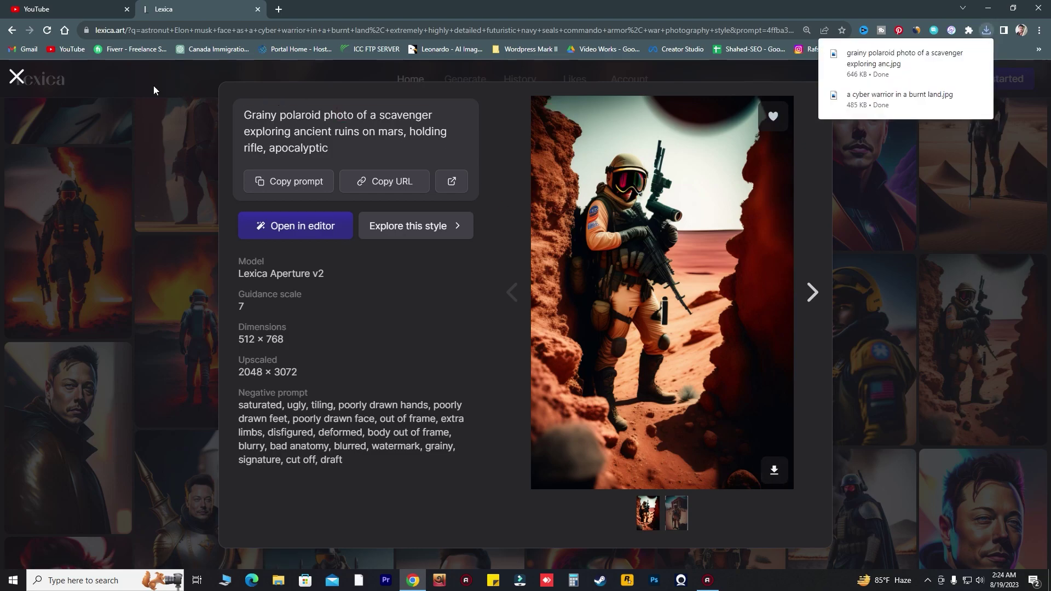
click(154, 86)
scroll(378, 331, down, 5)
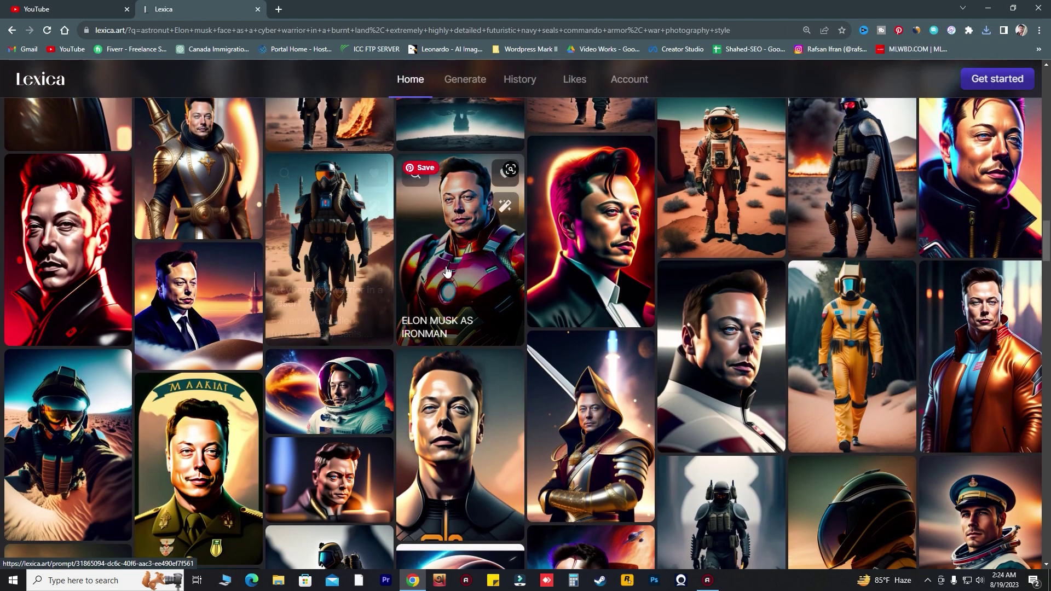
- Download the 'Elon musk as ironman' image and return to the results gallery
click(460, 241)
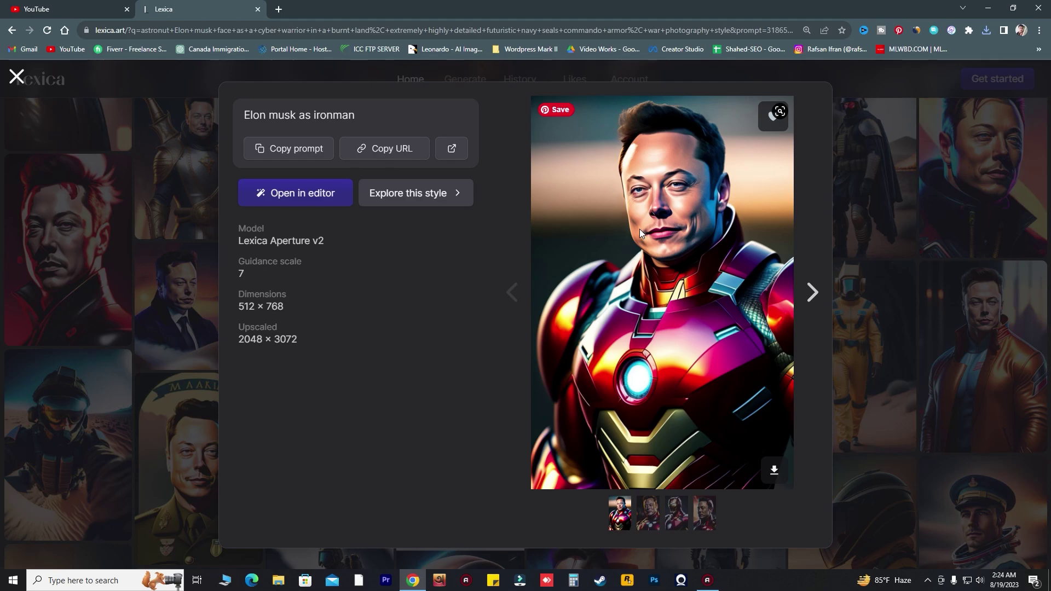
click(778, 467)
key(Escape)
scroll(675, 363, down, 3)
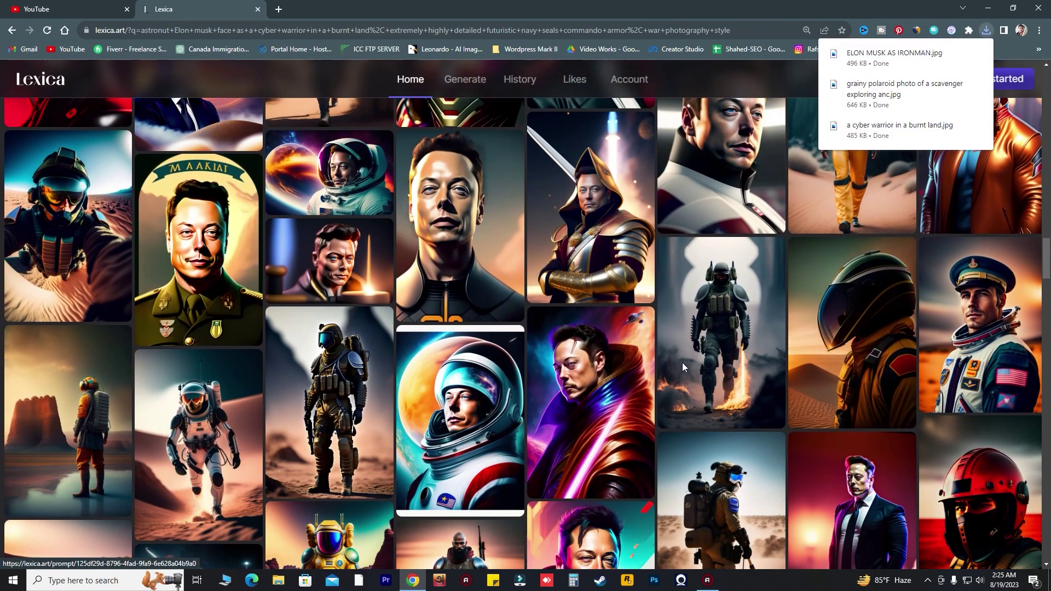
scroll(674, 359, down, 5)
scroll(663, 384, down, 5)
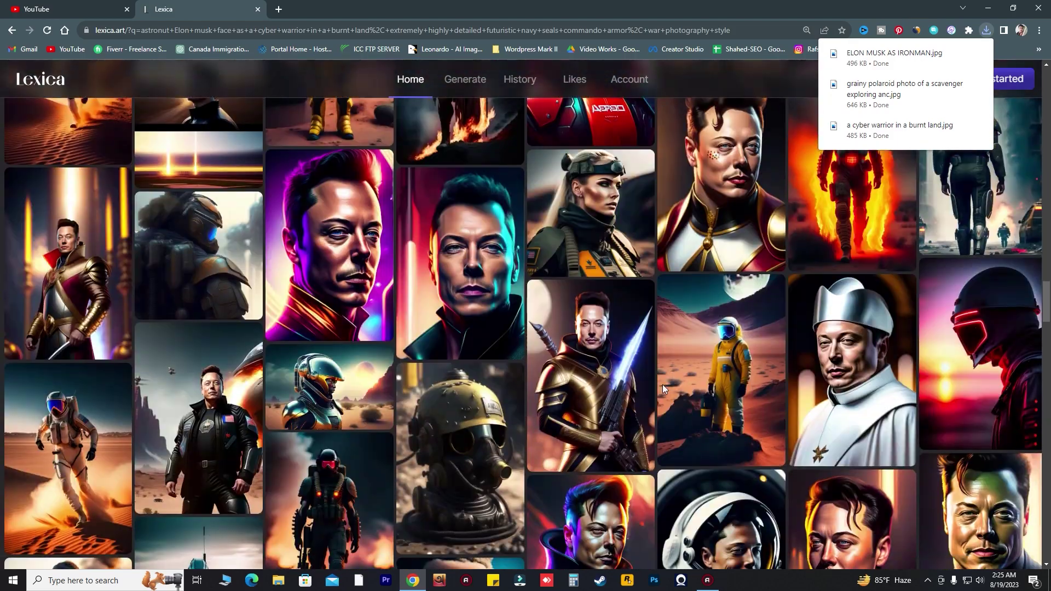
scroll(663, 384, down, 15)
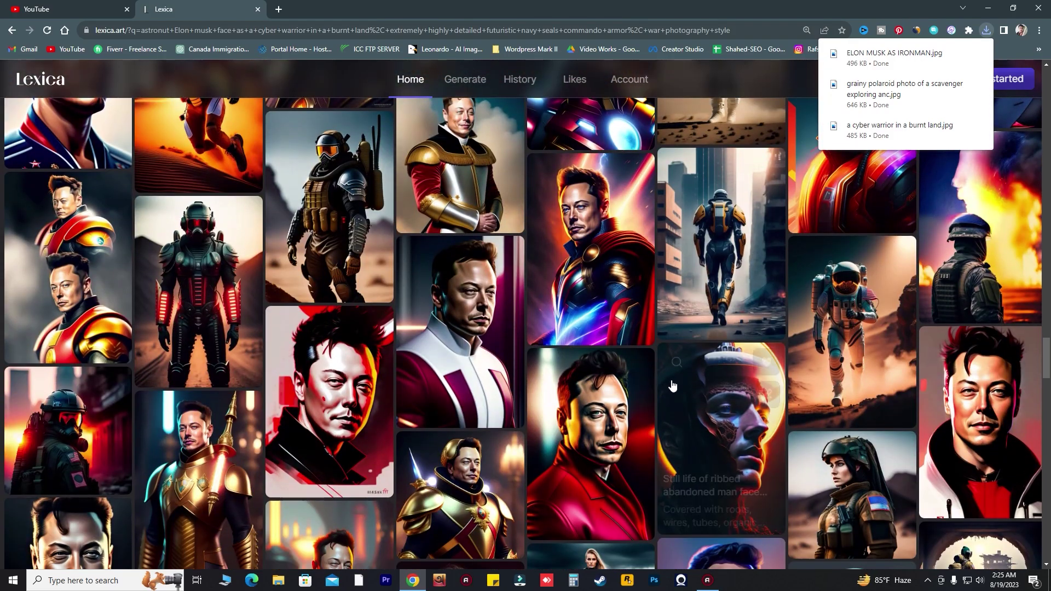
scroll(675, 386, down, 20)
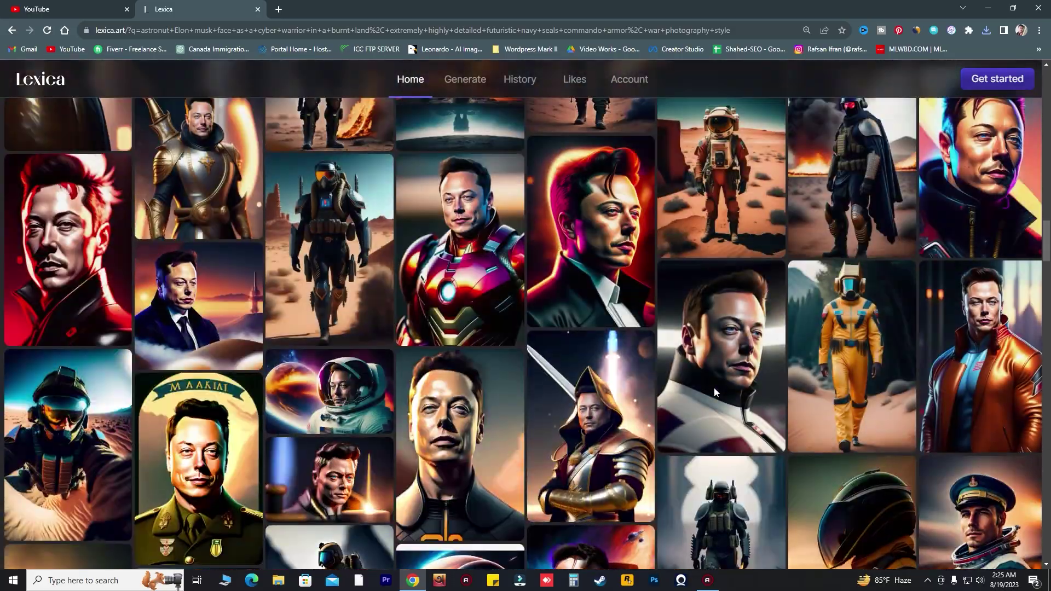
- Leave the search box and return to the lexica.art home page via the Lexica logo
scroll(715, 391, up, 6)
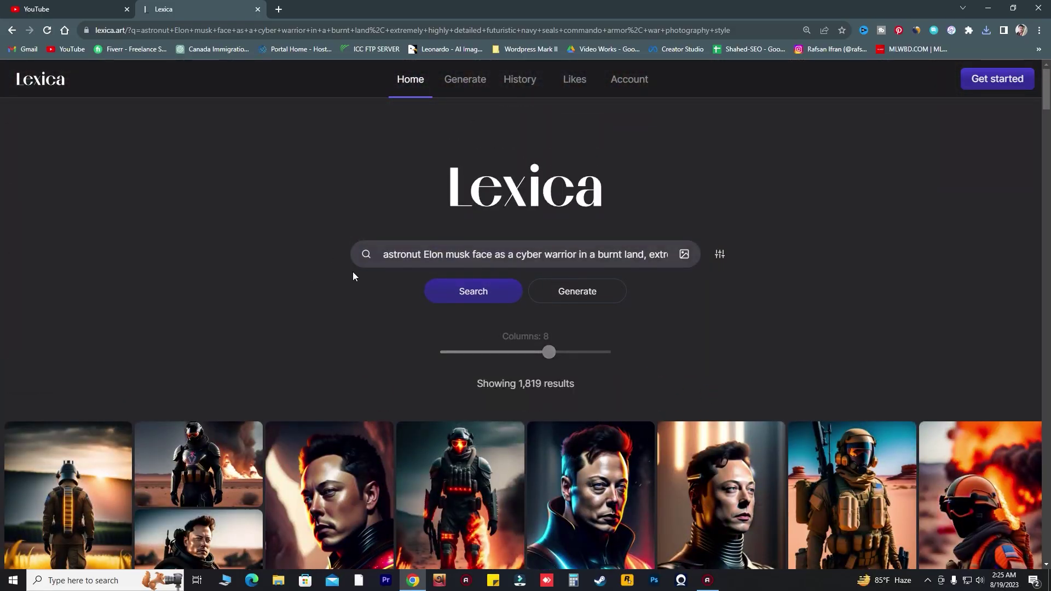
click(483, 255)
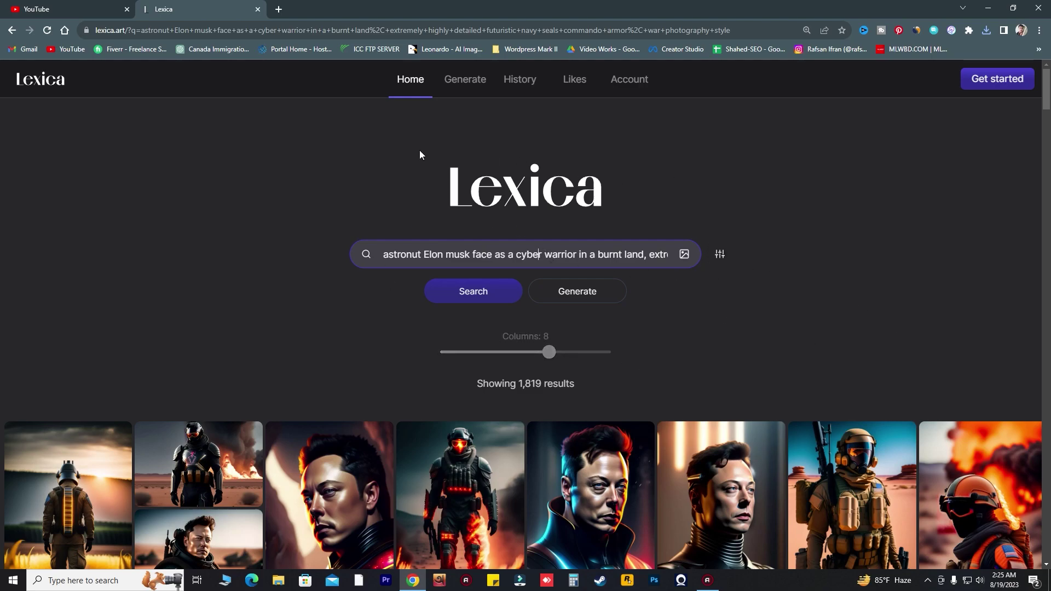
scroll(752, 308, down, 3)
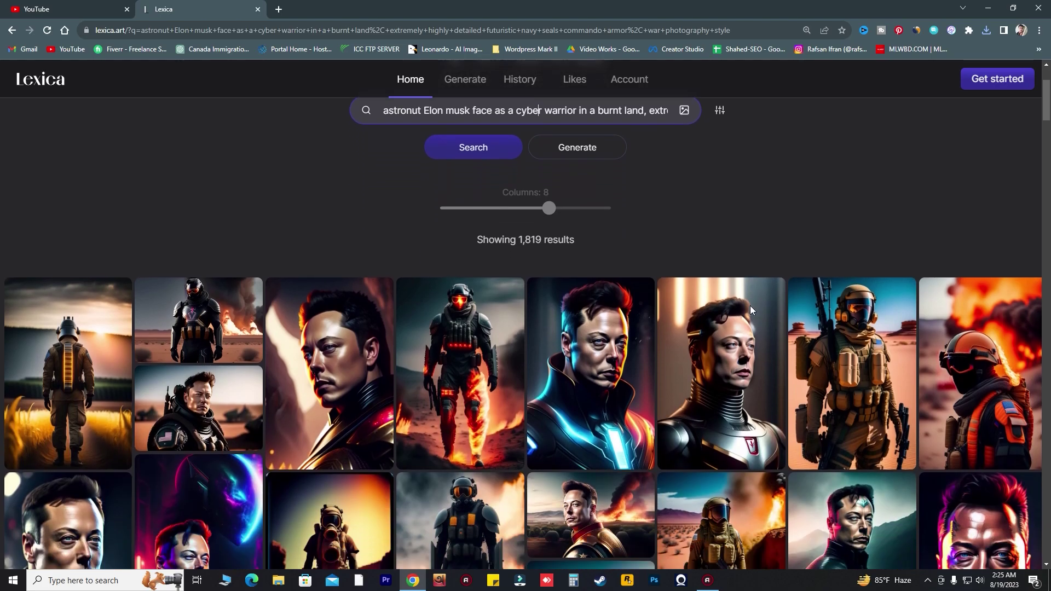
scroll(751, 310, up, 3)
scroll(752, 310, down, 5)
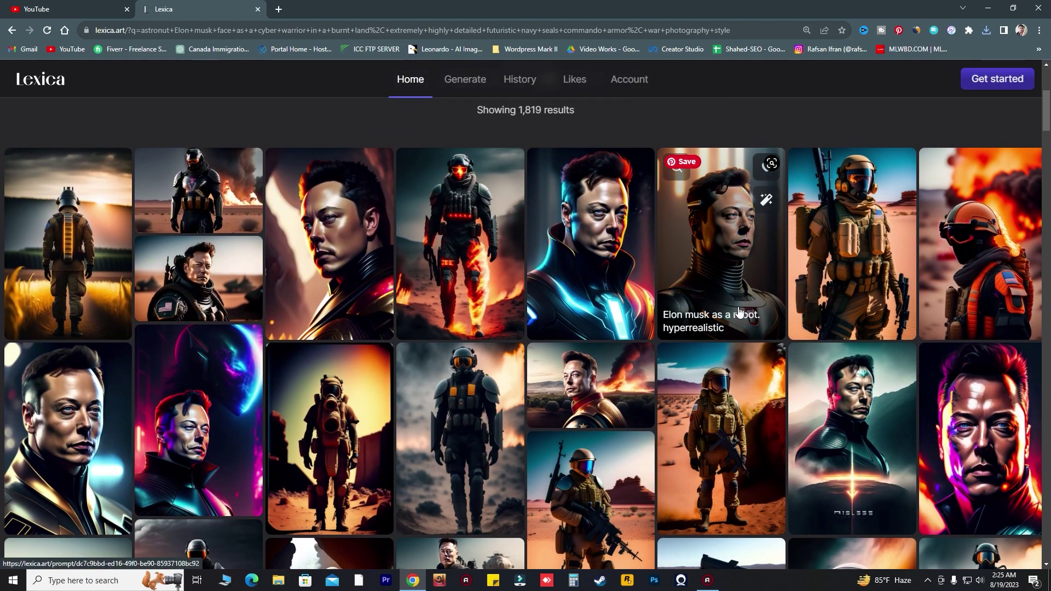
scroll(750, 305, down, 2)
scroll(560, 385, up, 7)
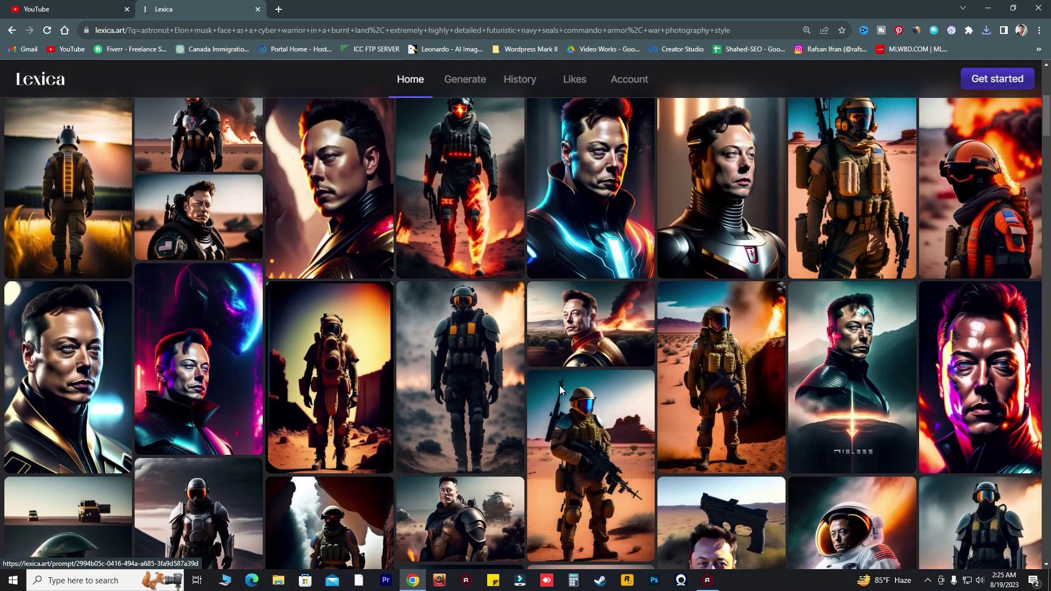
click(420, 82)
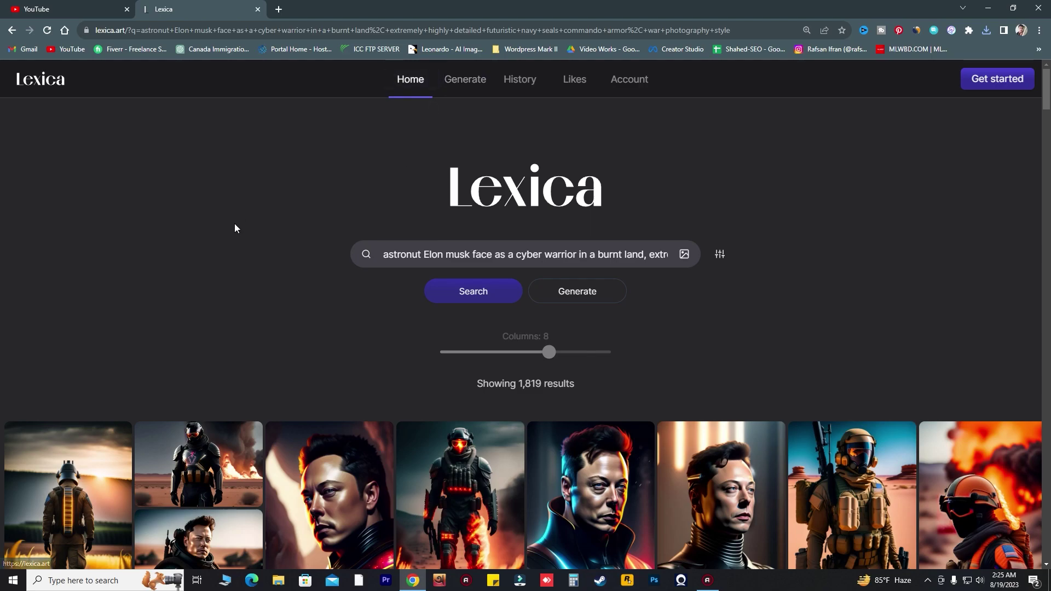
click(27, 83)
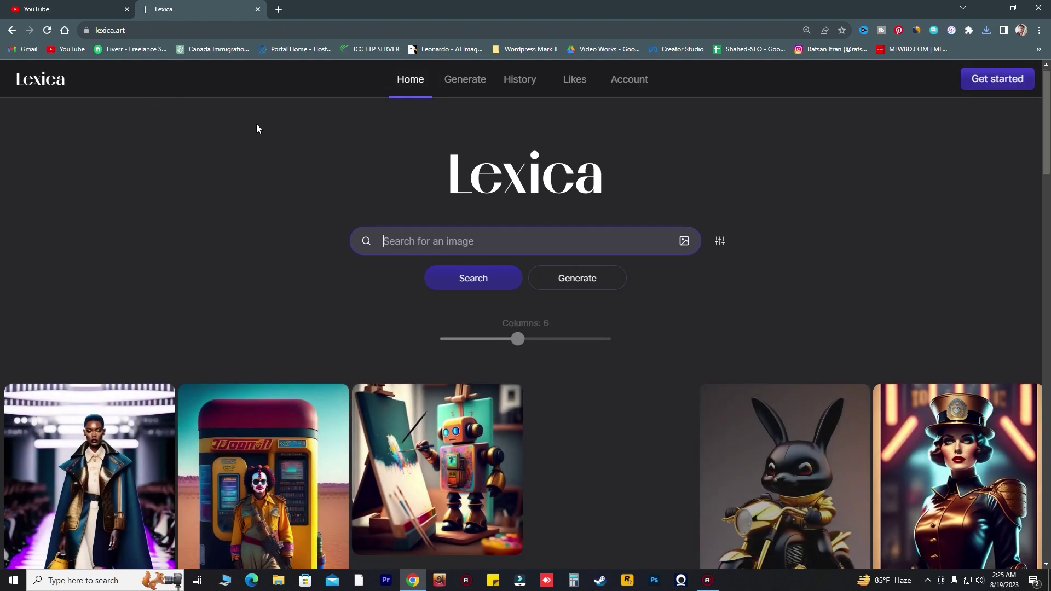
- Scroll the home gallery and open the Elon Musk garbage-picker image's details (Aperture v3, 768 × 1152)
scroll(256, 126, down, 2)
scroll(249, 127, down, 2)
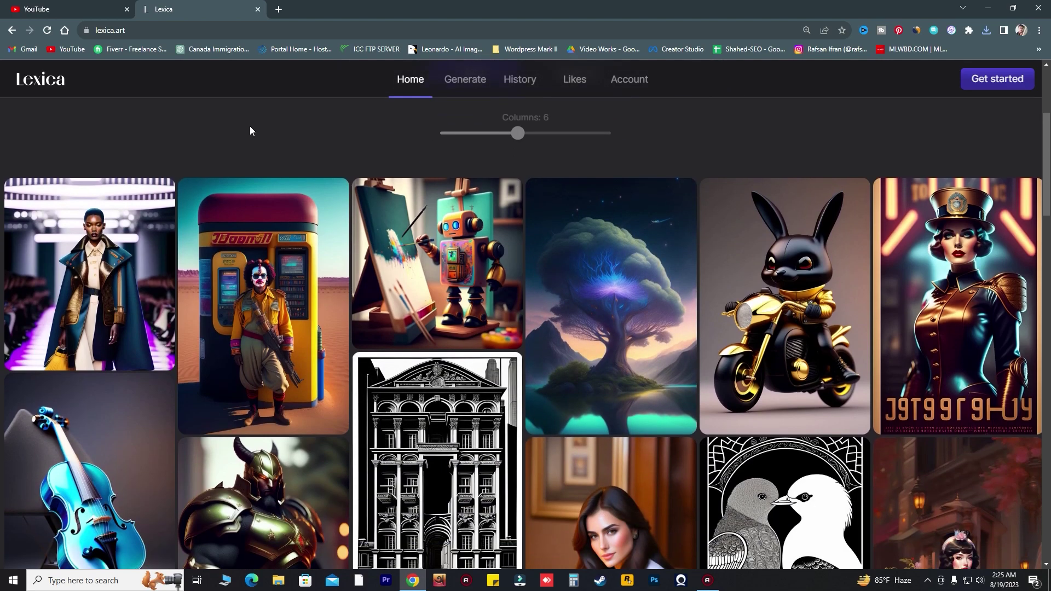
scroll(250, 130, down, 1)
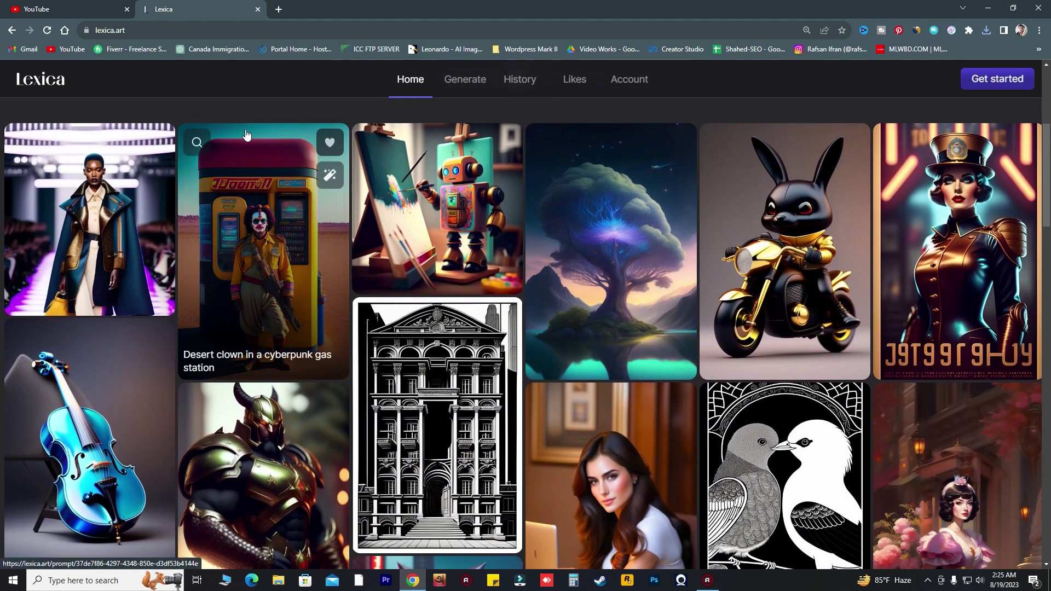
scroll(329, 159, down, 2)
scroll(329, 163, up, 5)
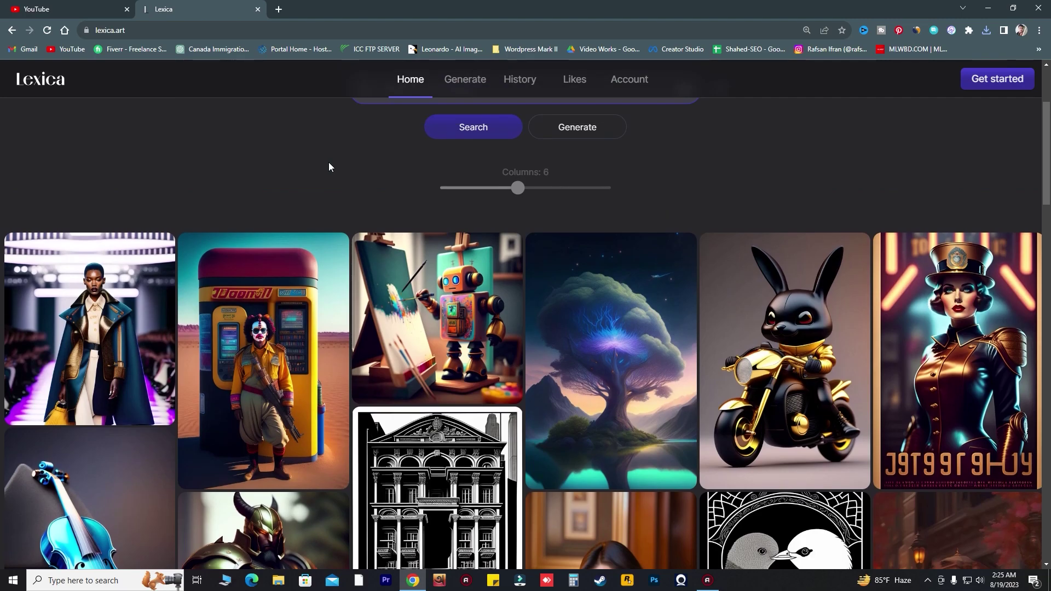
scroll(329, 162, down, 6)
scroll(650, 311, down, 8)
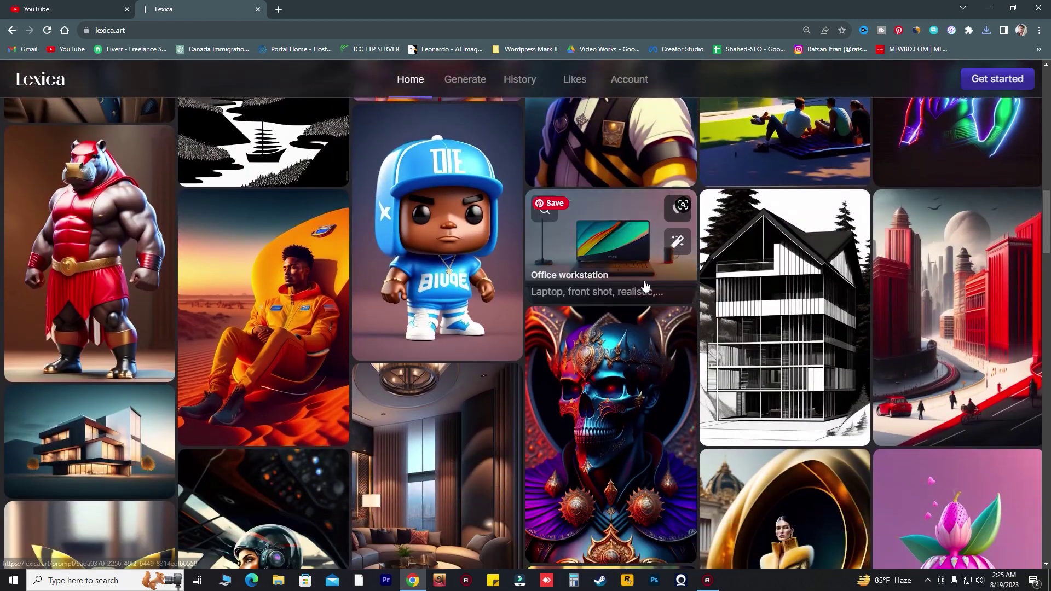
scroll(645, 284, down, 11)
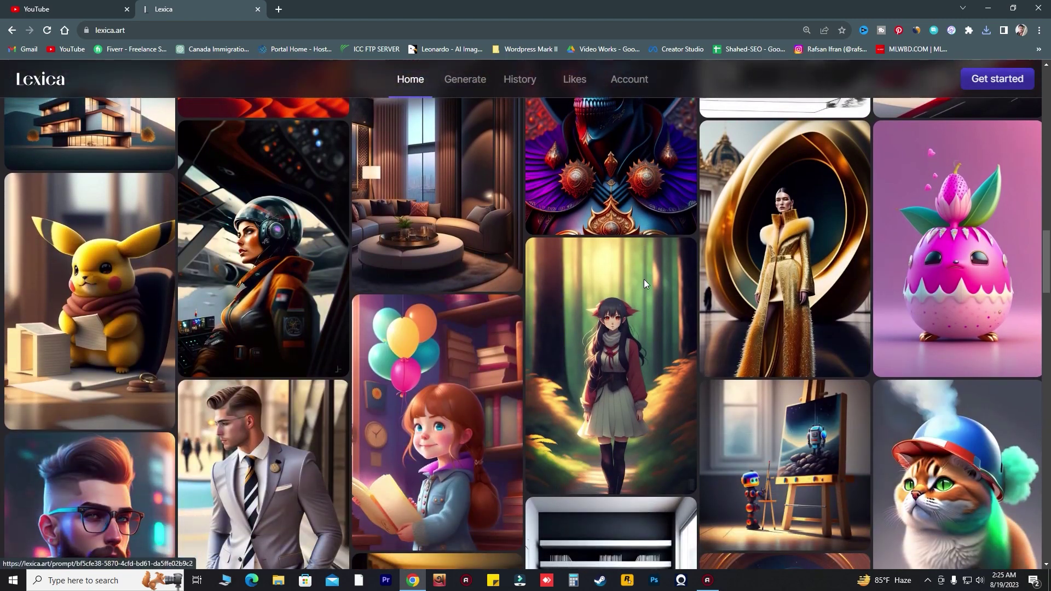
scroll(644, 278, down, 10)
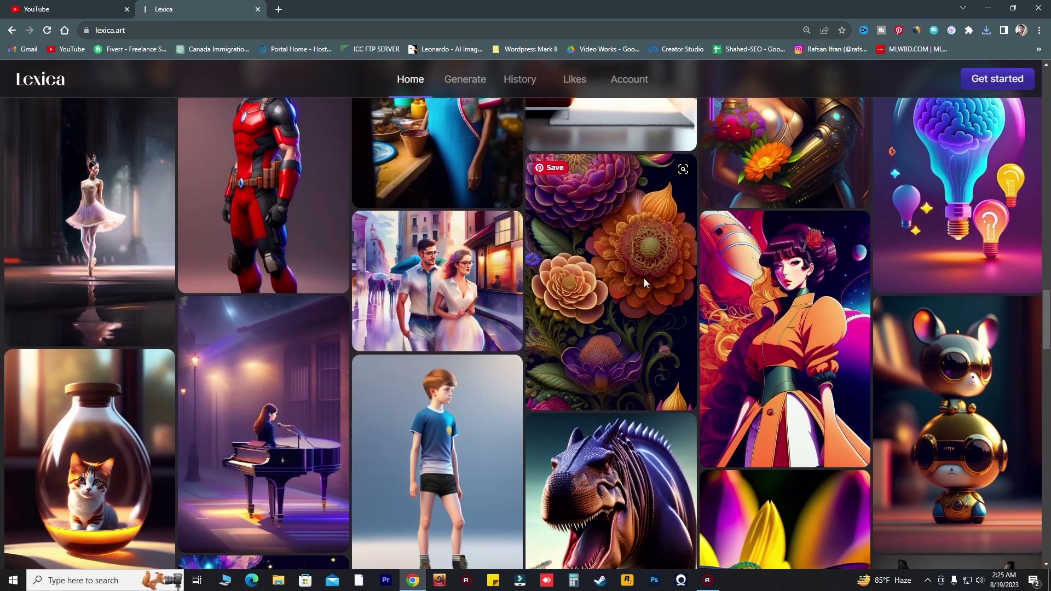
scroll(644, 276, down, 3)
scroll(644, 275, up, 2)
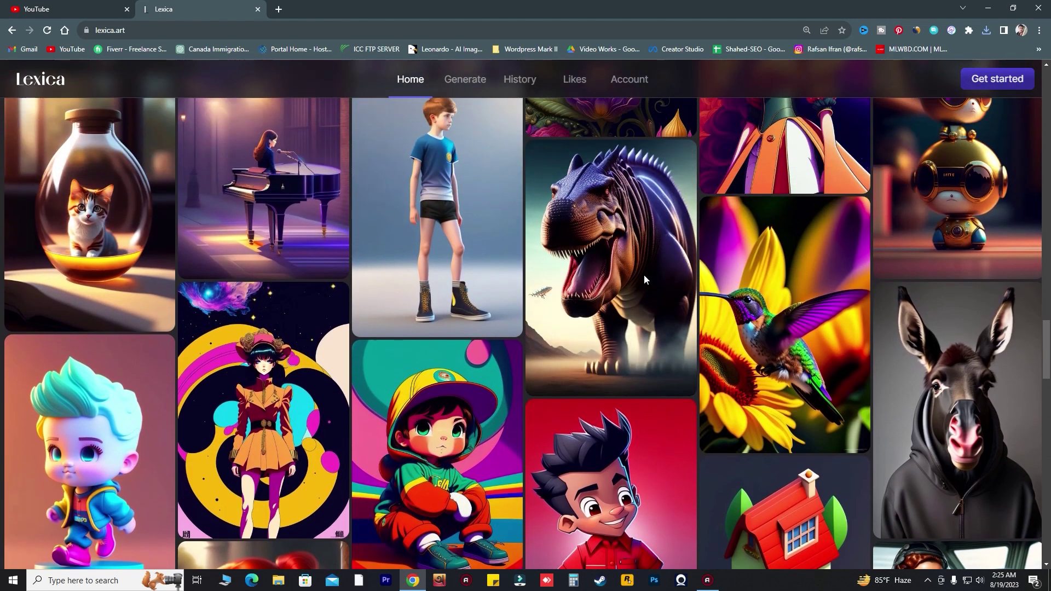
scroll(657, 279, down, 4)
scroll(683, 279, down, 14)
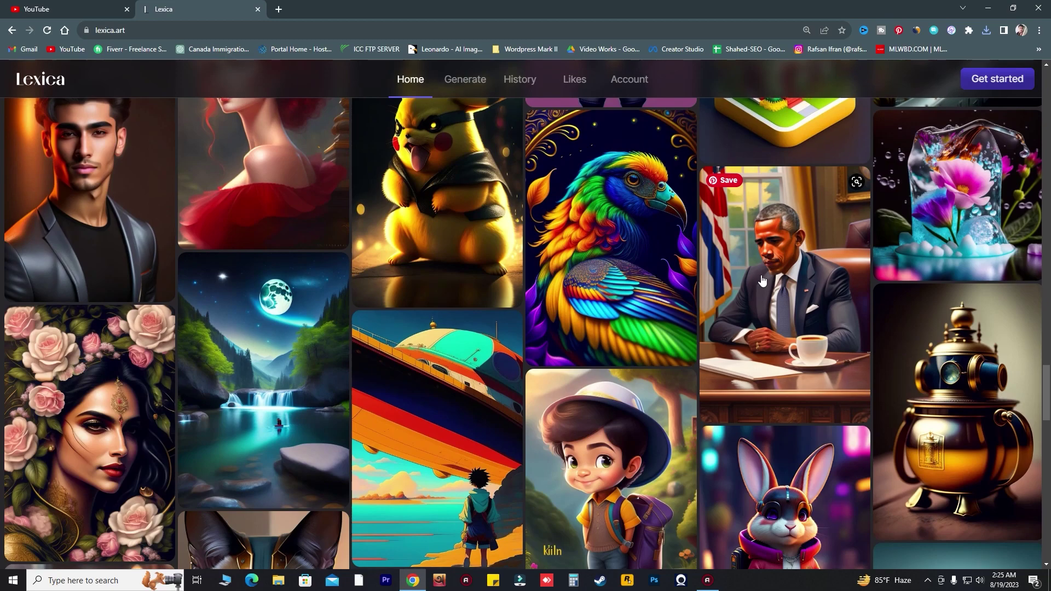
scroll(756, 280, down, 6)
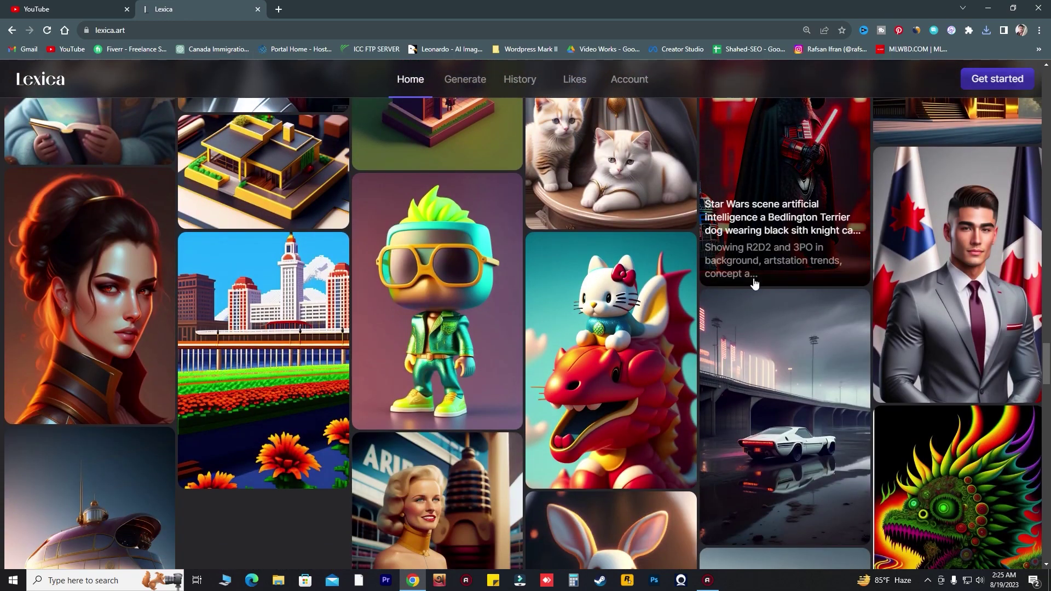
scroll(315, 403, down, 3)
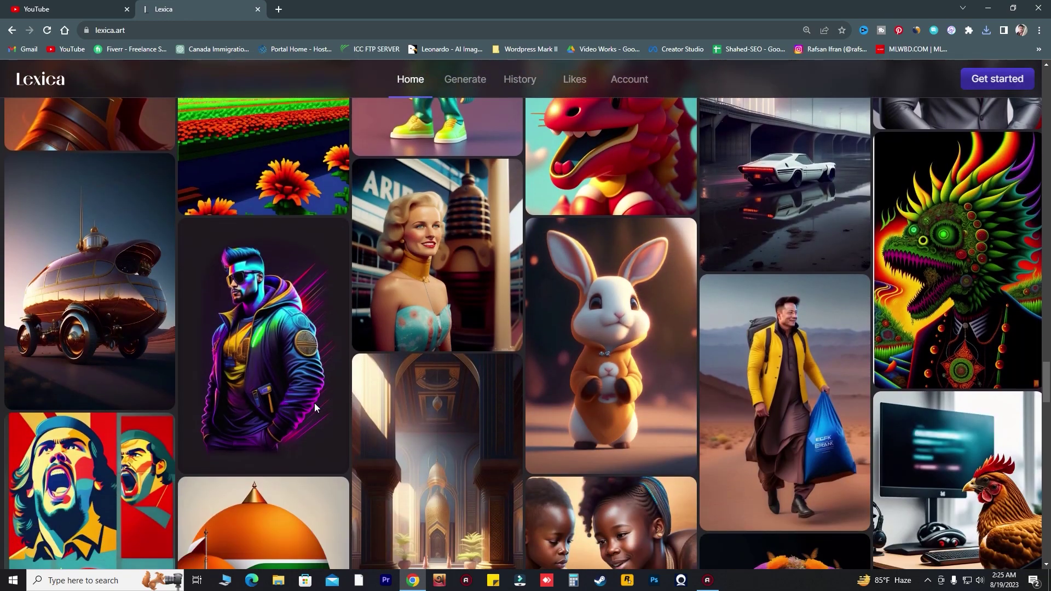
scroll(807, 315, down, 2)
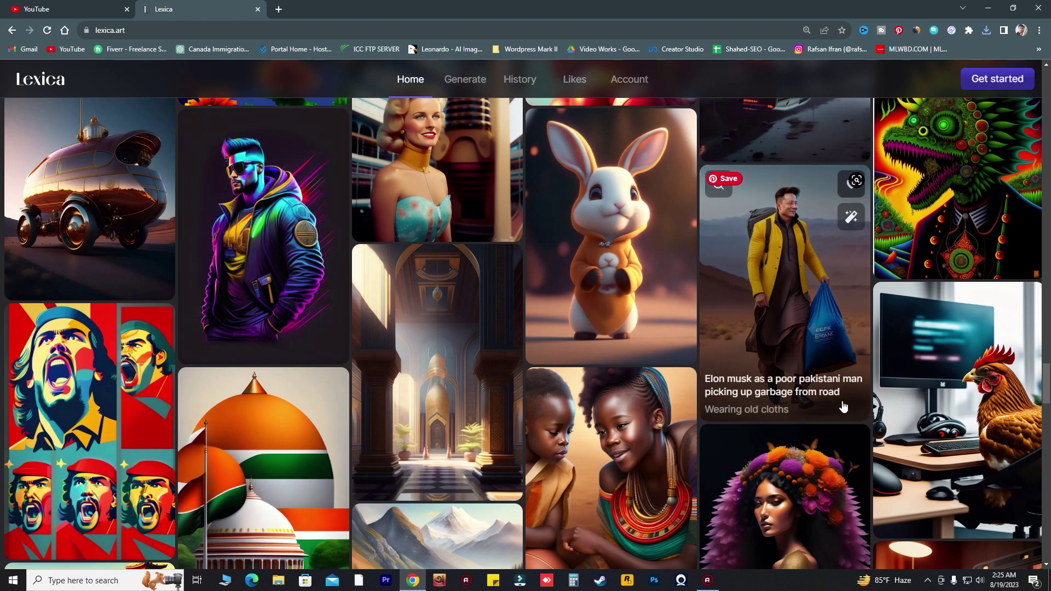
click(814, 249)
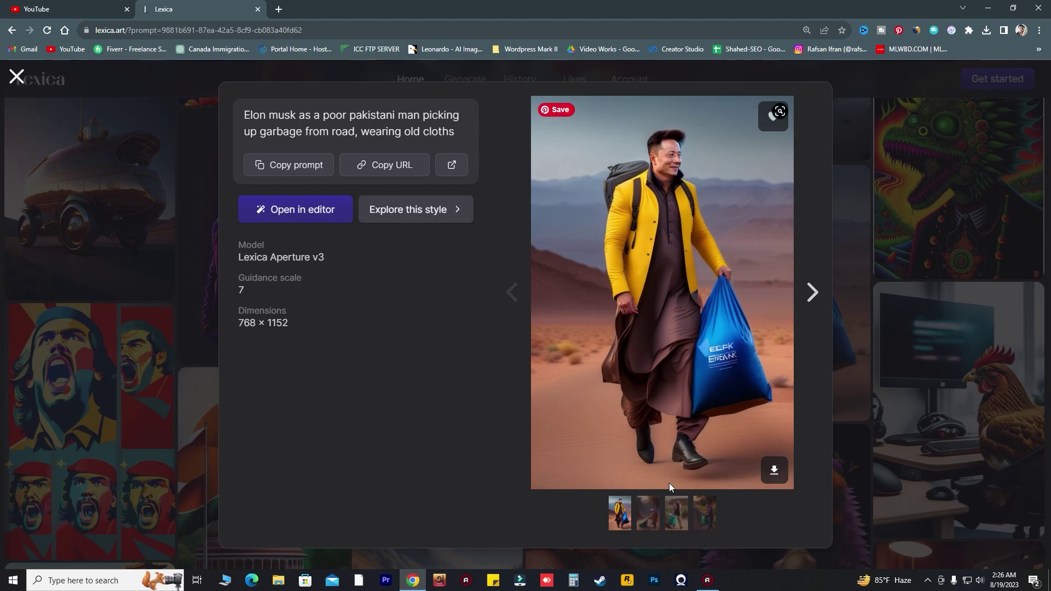
- Step through the second, third and fourth variants, ending on the turbaned man with green bin, then close
click(653, 520)
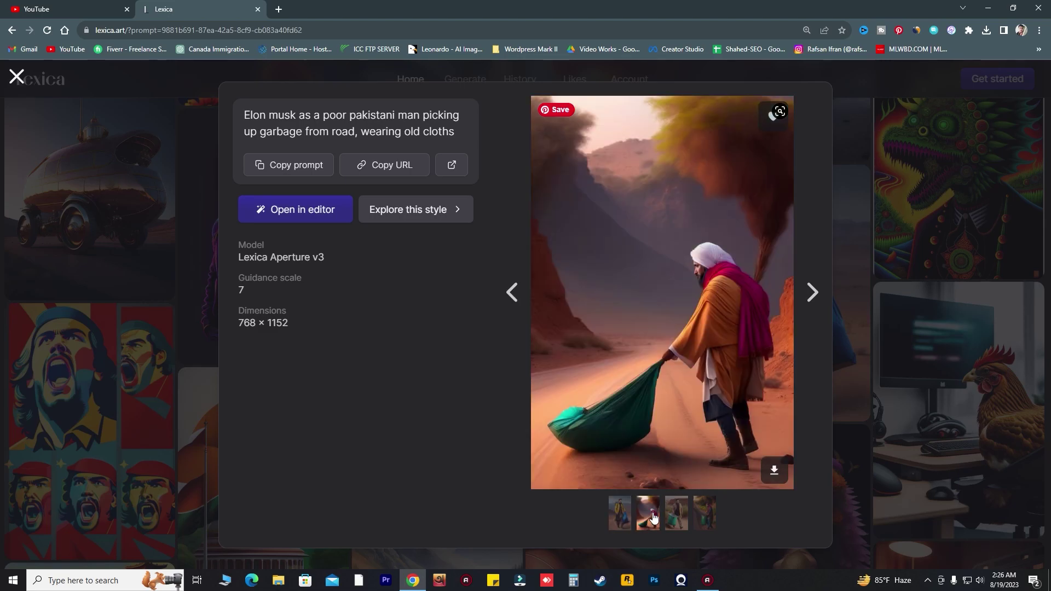
click(675, 523)
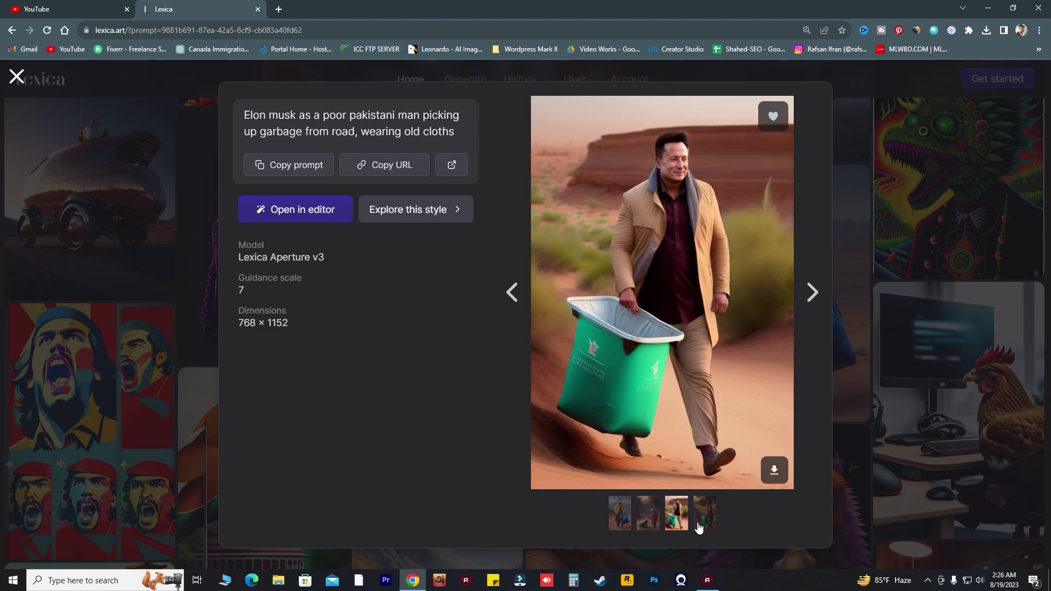
click(699, 525)
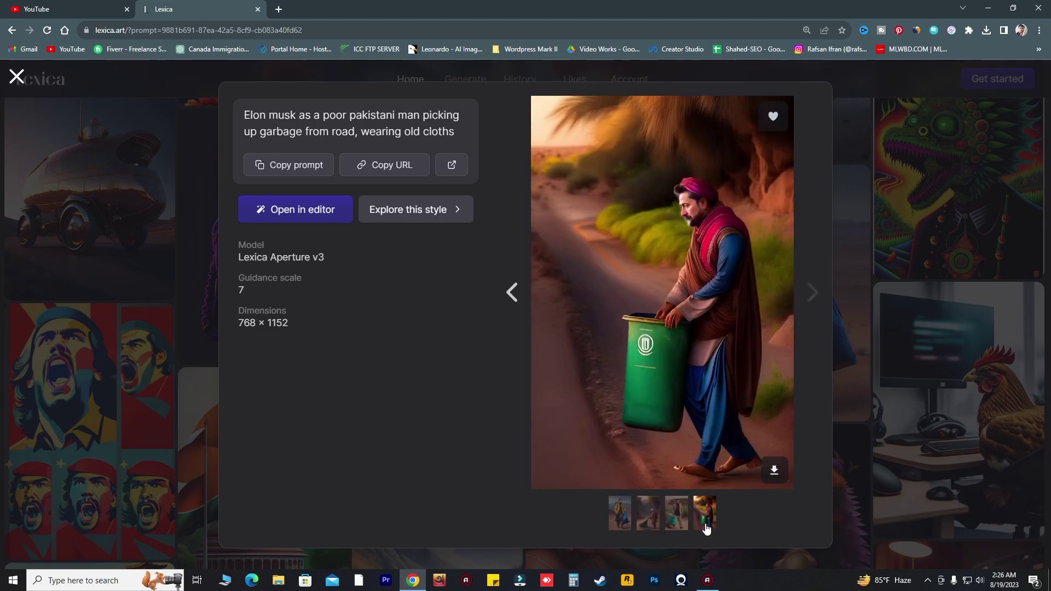
click(15, 77)
- Open the 'Astronaut on mercury' image details and start a search for images in its style
scroll(549, 345, down, 10)
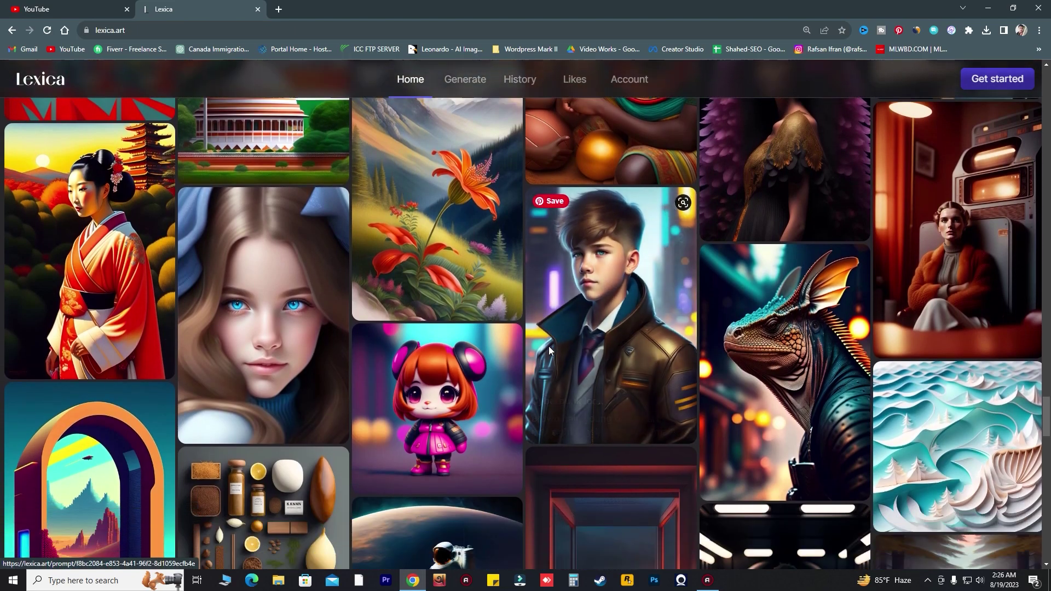
scroll(549, 346, down, 4)
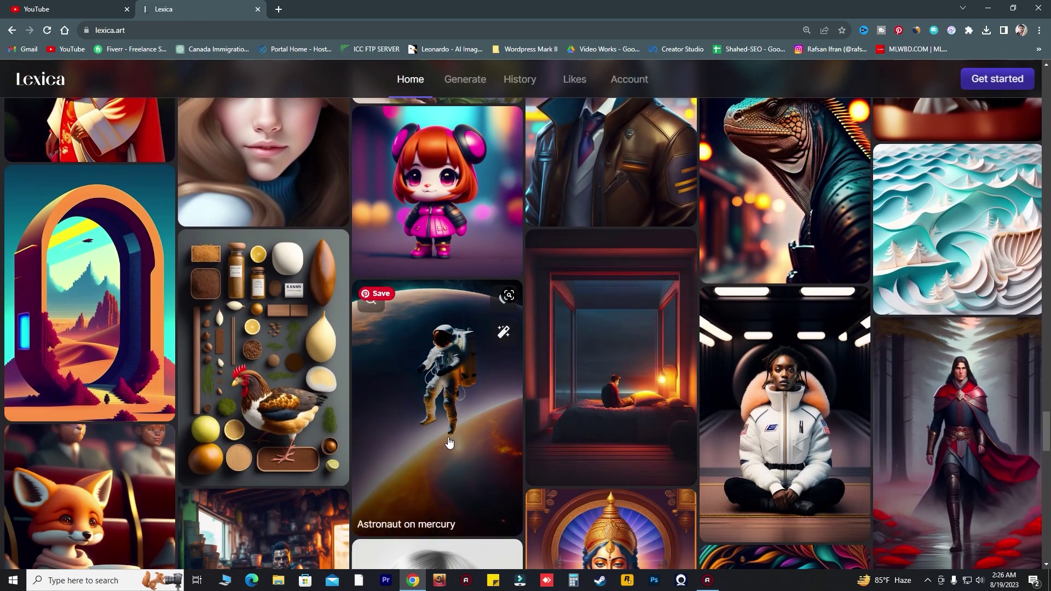
click(449, 443)
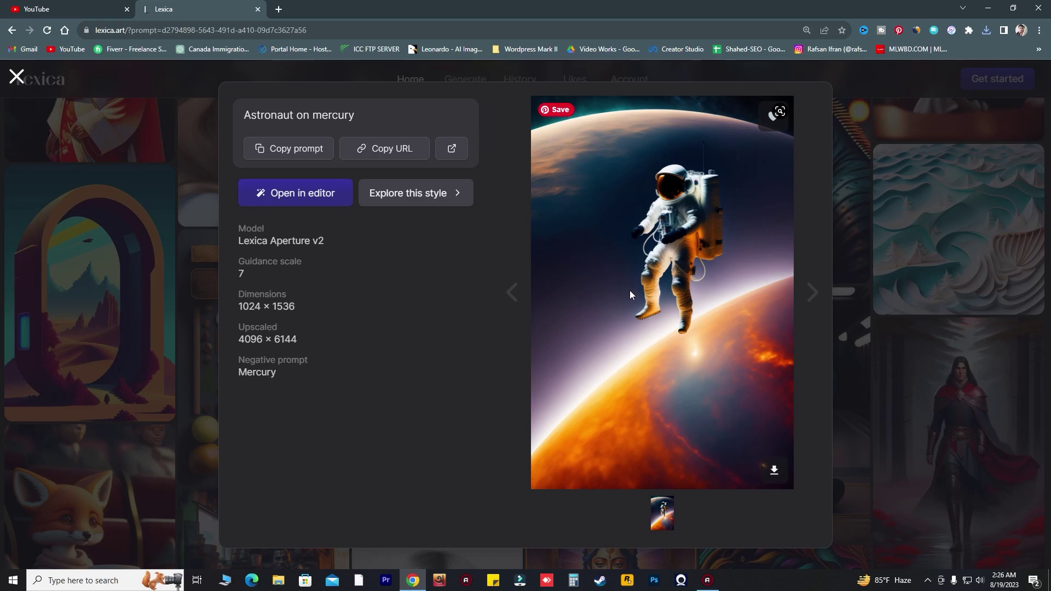
click(401, 197)
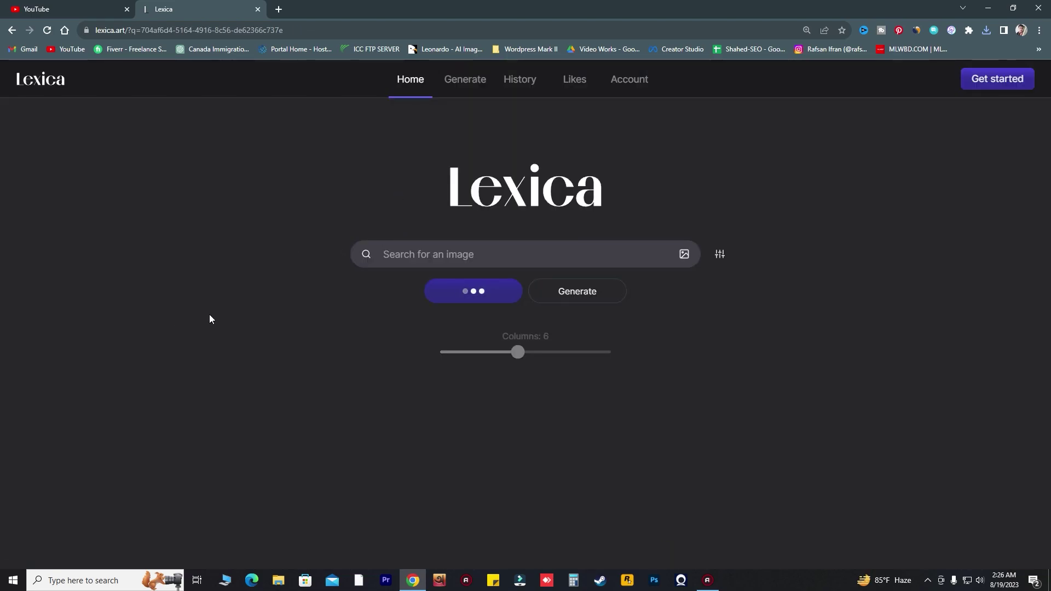
- Scroll the astronaut style results, open one 'Astronaut on asteroid' image, then close it
scroll(209, 318, down, 1)
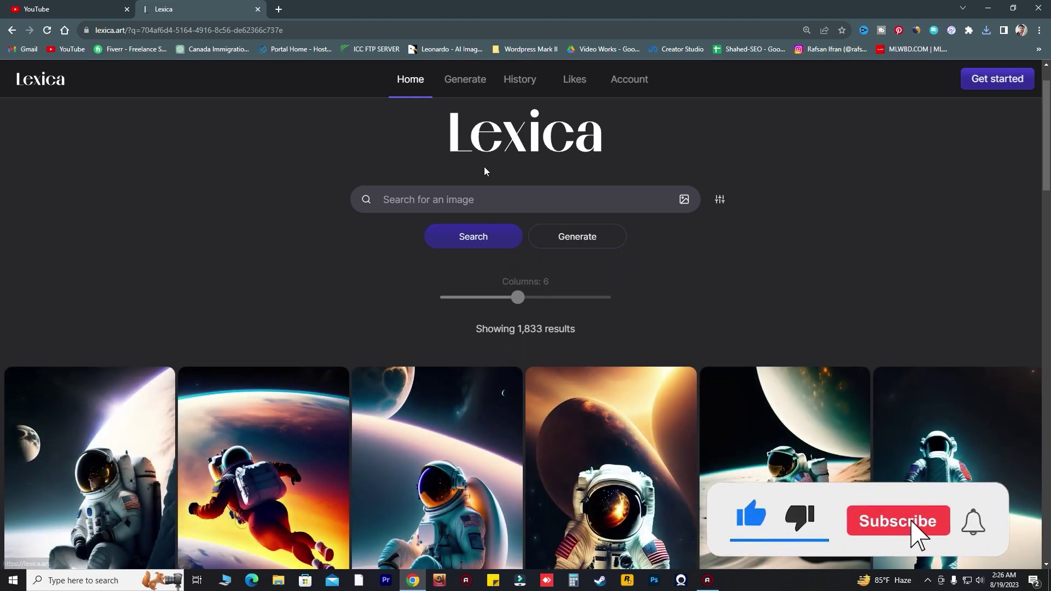
scroll(476, 174, down, 1)
scroll(474, 175, down, 5)
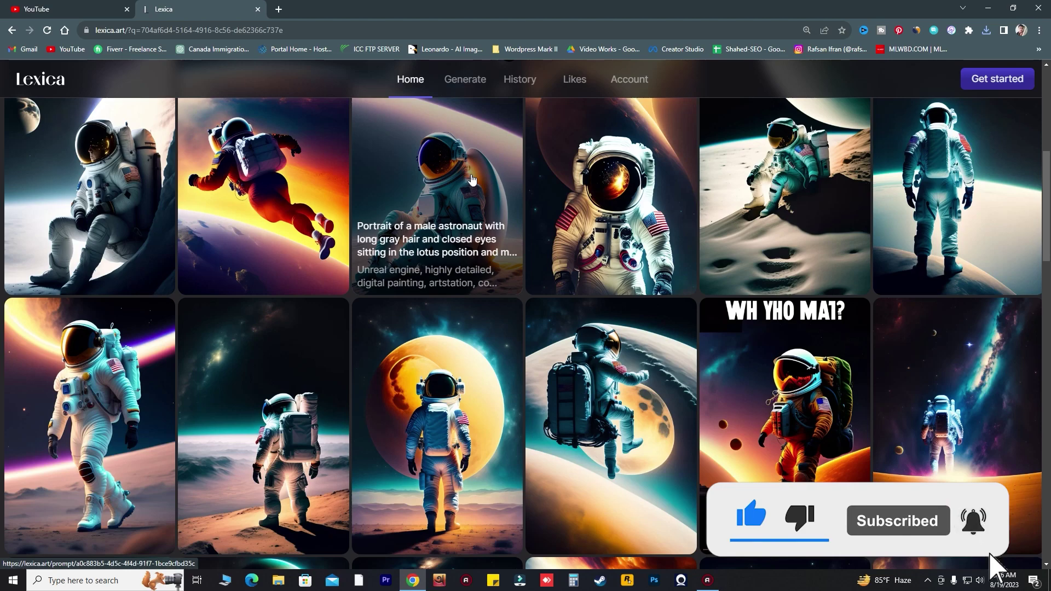
scroll(467, 181, down, 3)
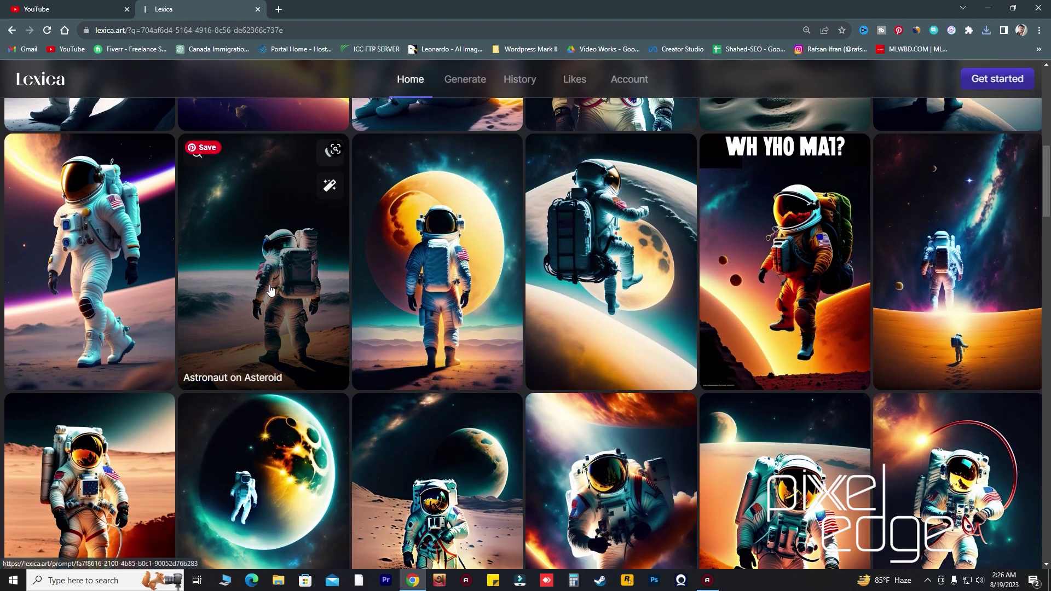
click(263, 257)
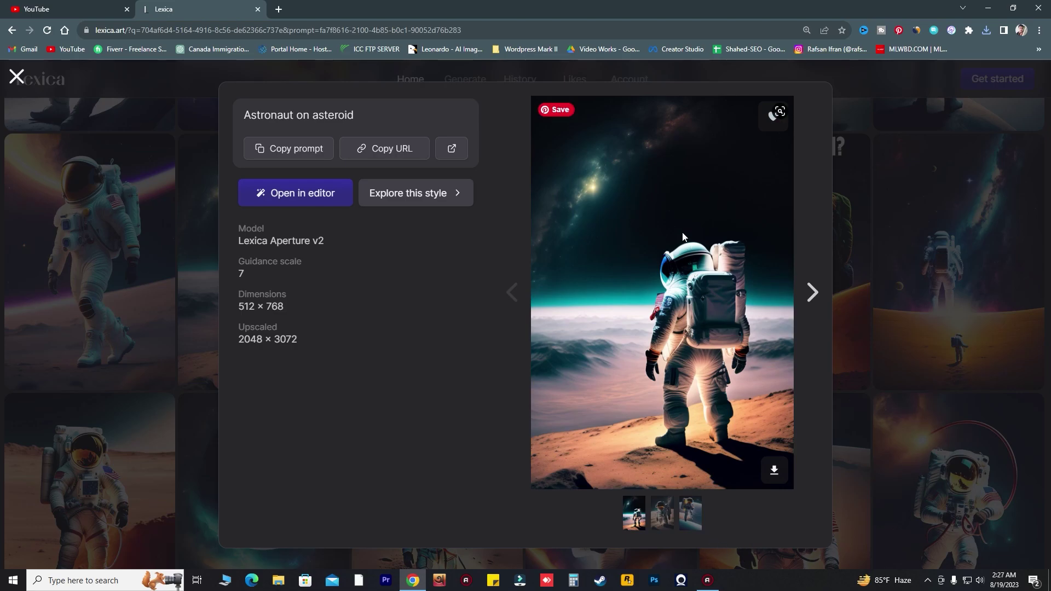
click(185, 193)
- Scroll further and open another 'Astronaut on asteroid' image's details (Aperture v2, 512 × 768)
scroll(376, 299, down, 5)
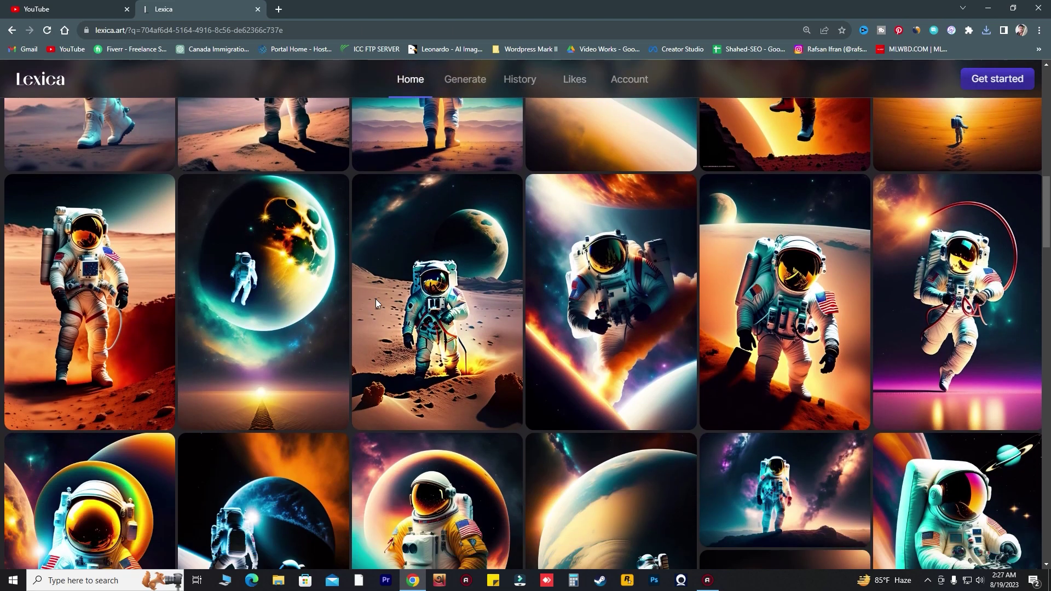
scroll(554, 322, down, 5)
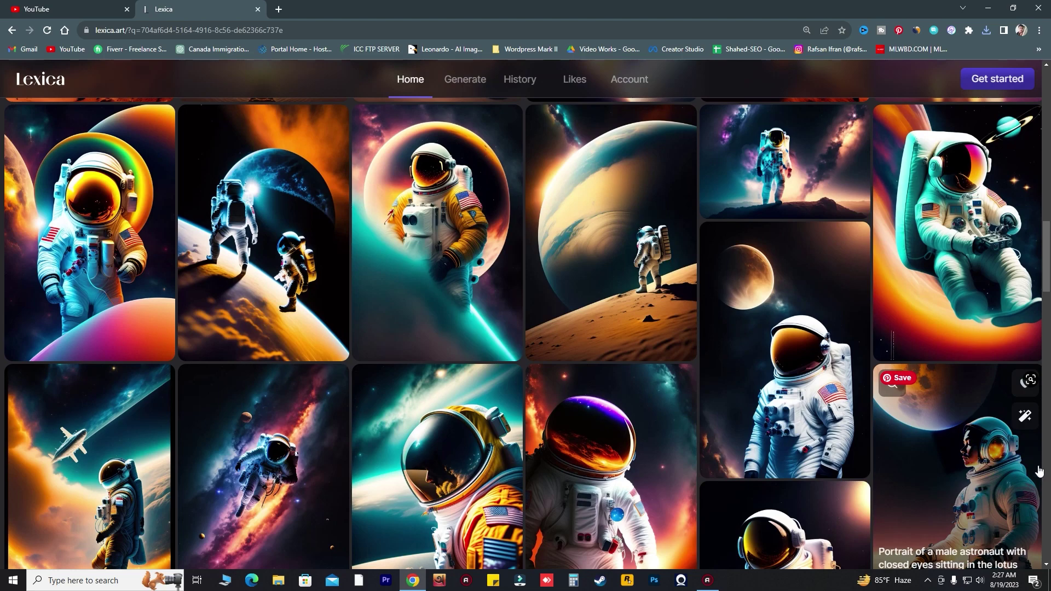
scroll(1039, 470, down, 3)
scroll(977, 458, down, 2)
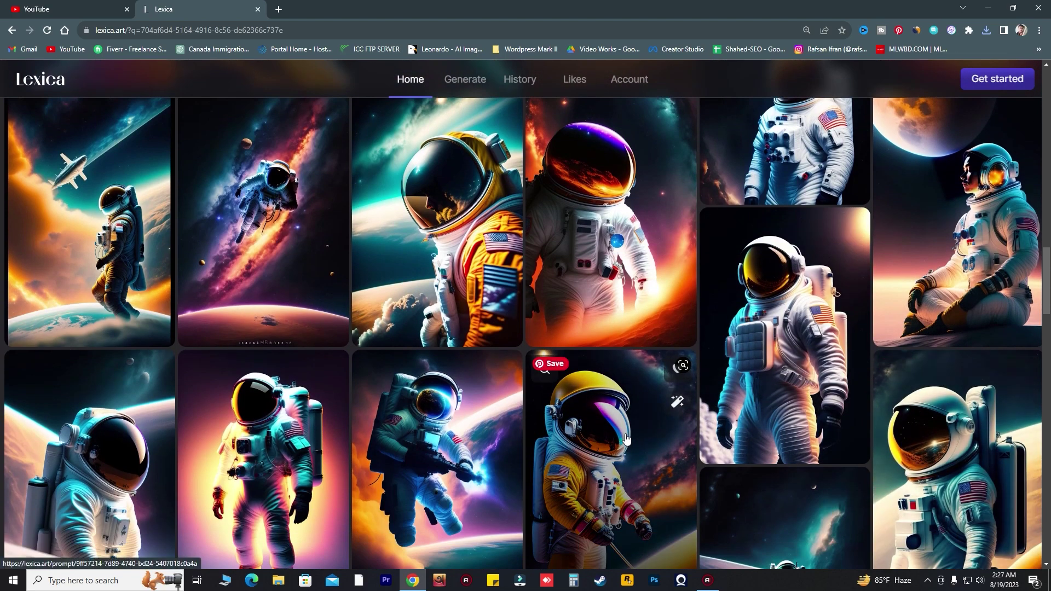
scroll(528, 325, down, 4)
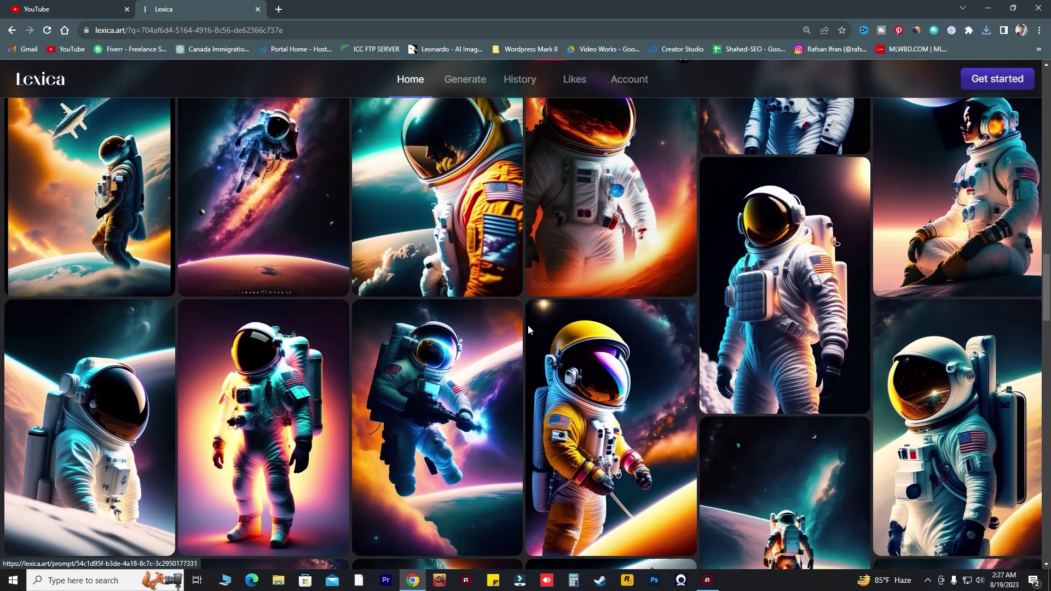
scroll(532, 327, down, 4)
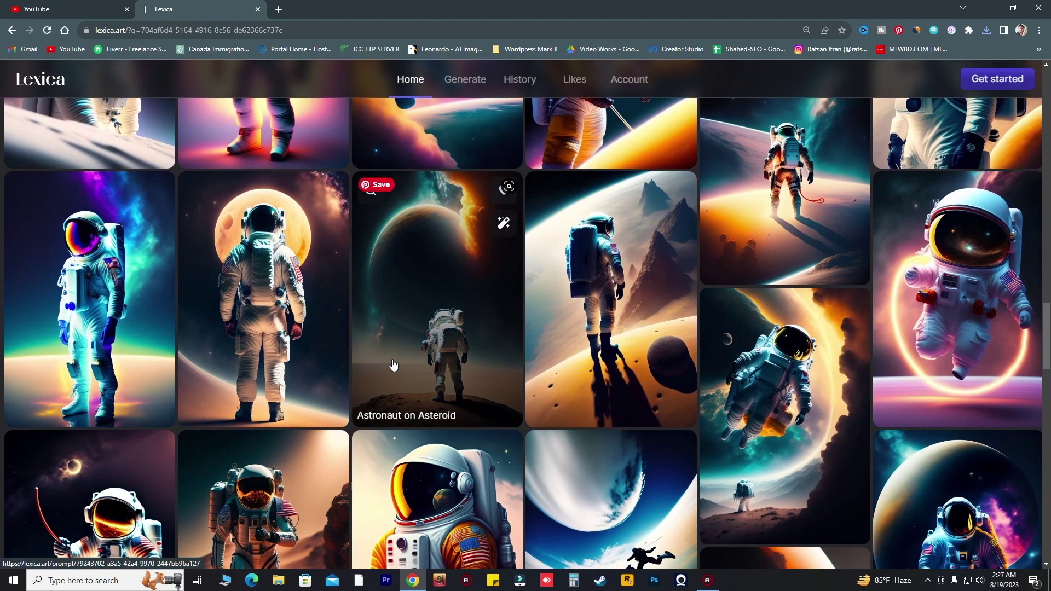
scroll(638, 313, down, 3)
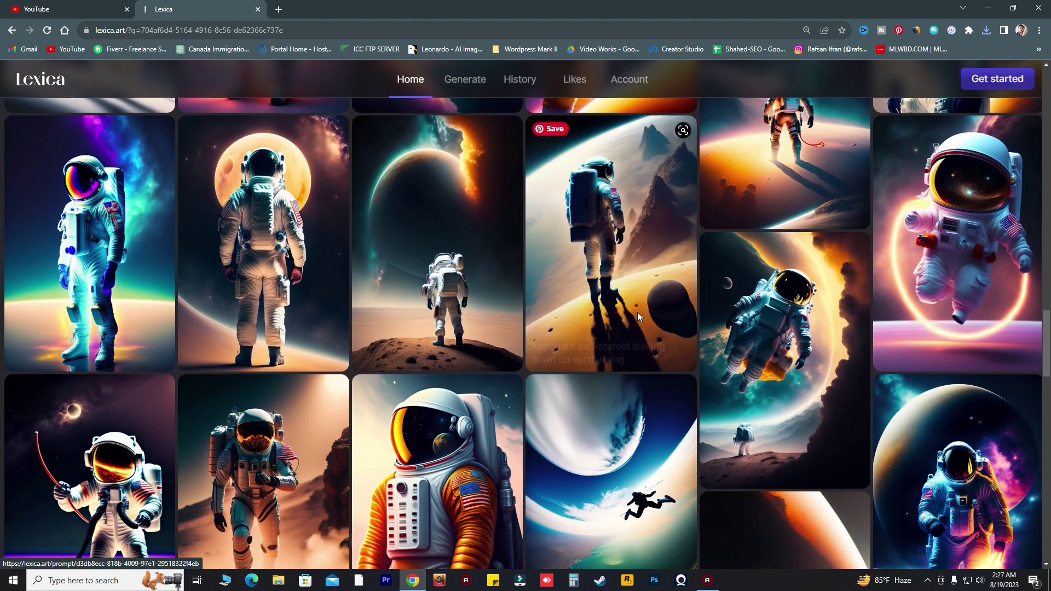
scroll(632, 323, up, 4)
scroll(631, 325, up, 1)
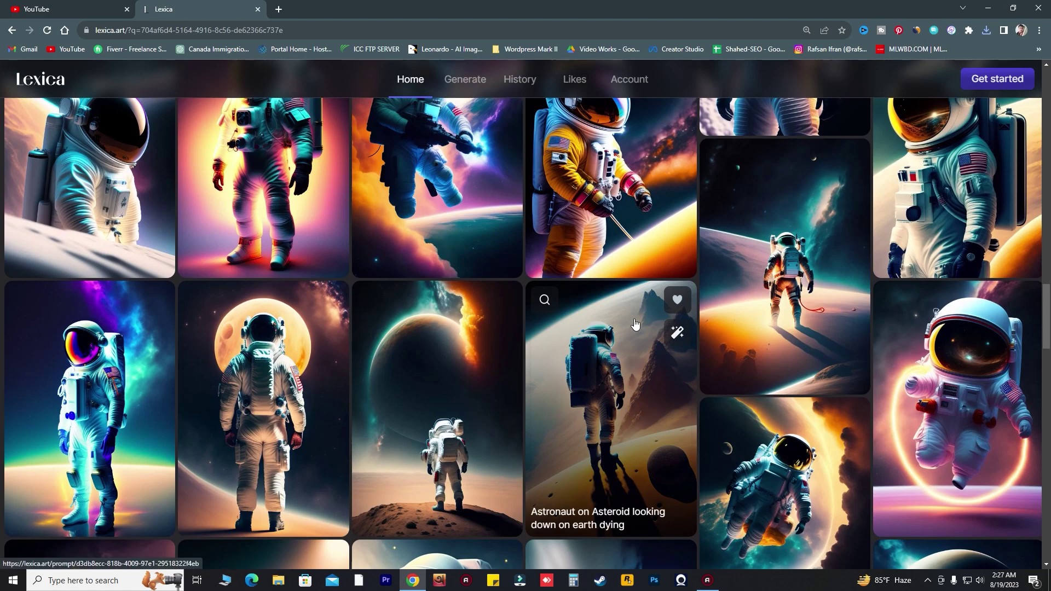
scroll(638, 315, down, 2)
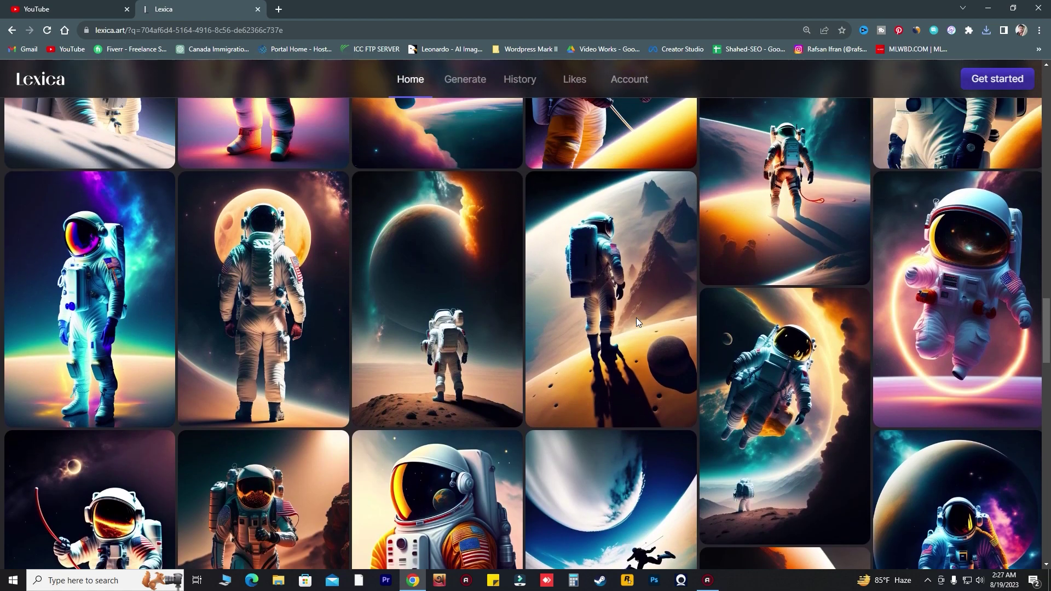
click(442, 266)
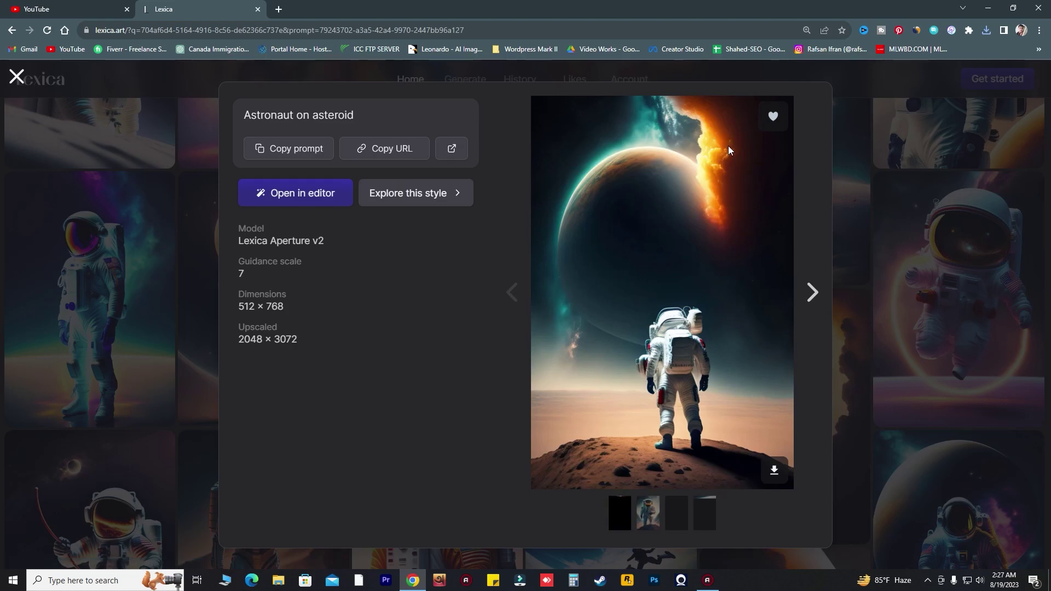